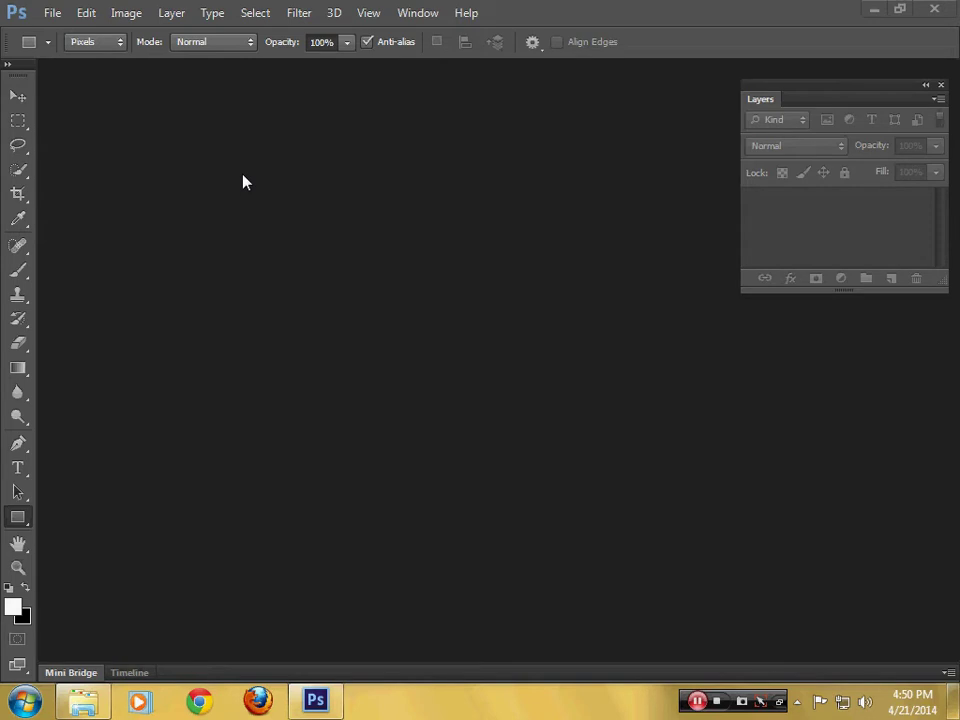
# - Create a new white 16 × 3.25 inch document at 125 pixels/inch
pyautogui.click(50, 13)
pyautogui.click(60, 34)
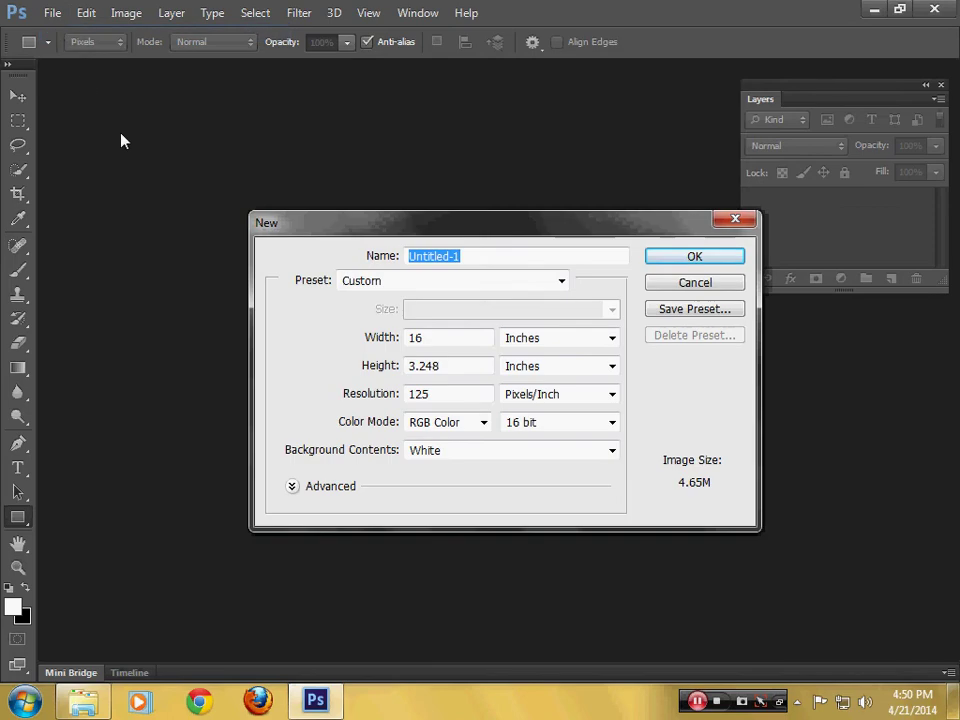
pyautogui.click(444, 340)
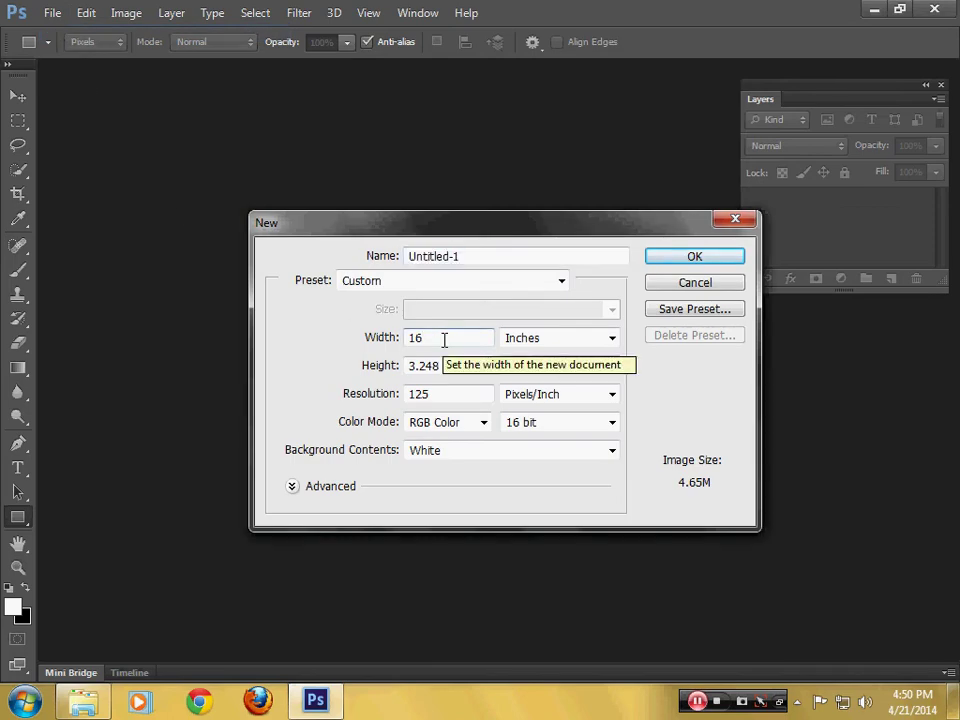
pyautogui.click(436, 365)
pyautogui.moveTo(436, 365); pyautogui.dragTo(431, 367)
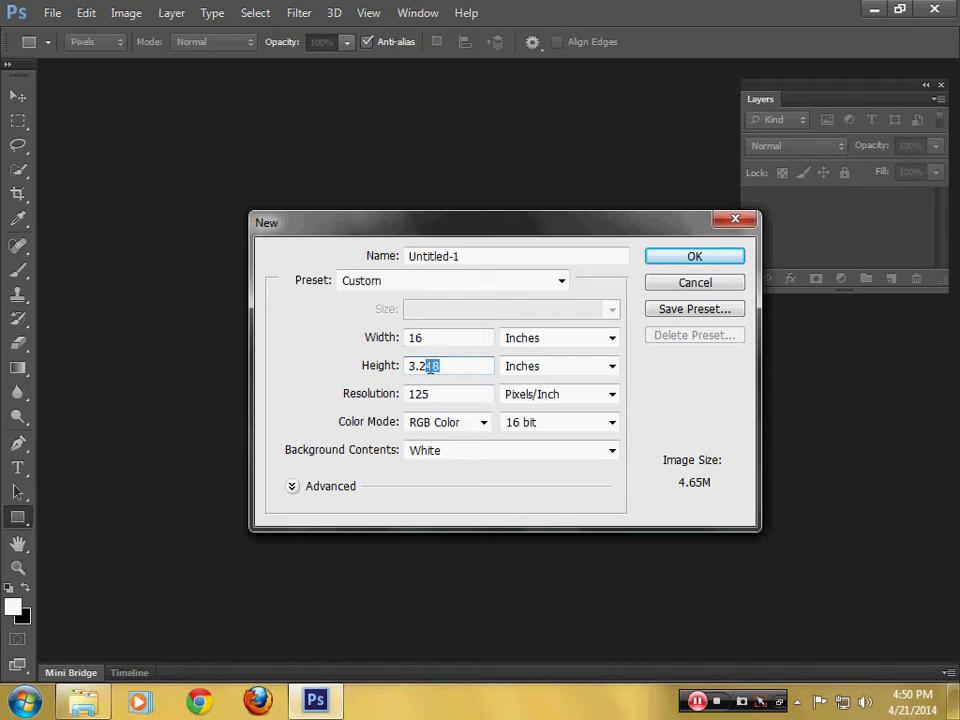
pyautogui.write('5')
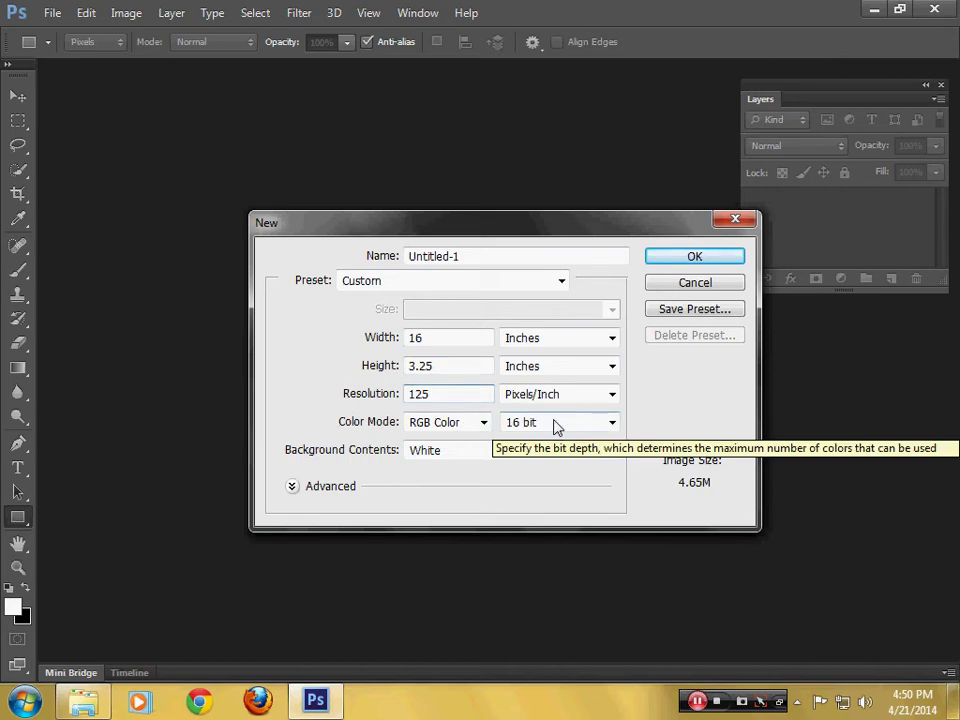
pyautogui.click(680, 260)
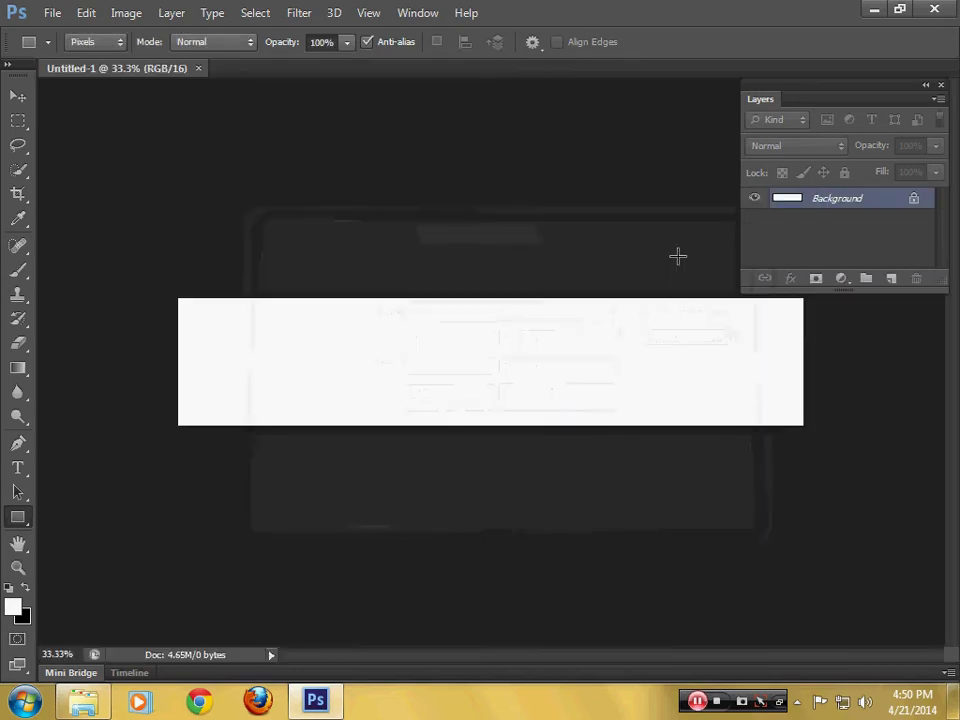
# - Switch on Zoom with Scroll Wheel in the General preferences
pyautogui.click(87, 16)
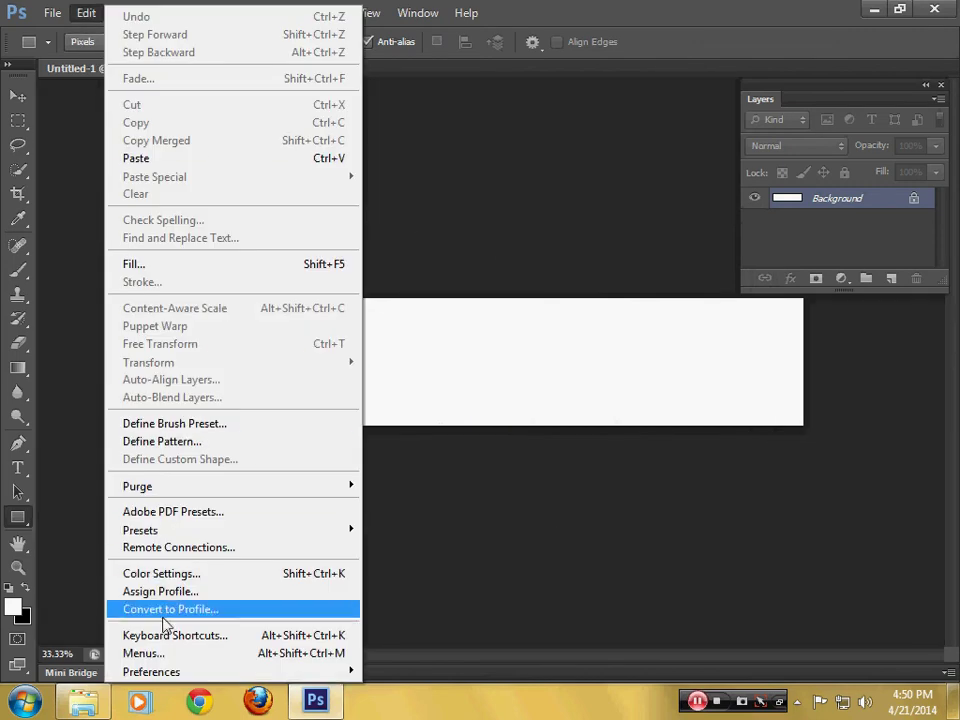
pyautogui.moveTo(151, 671)
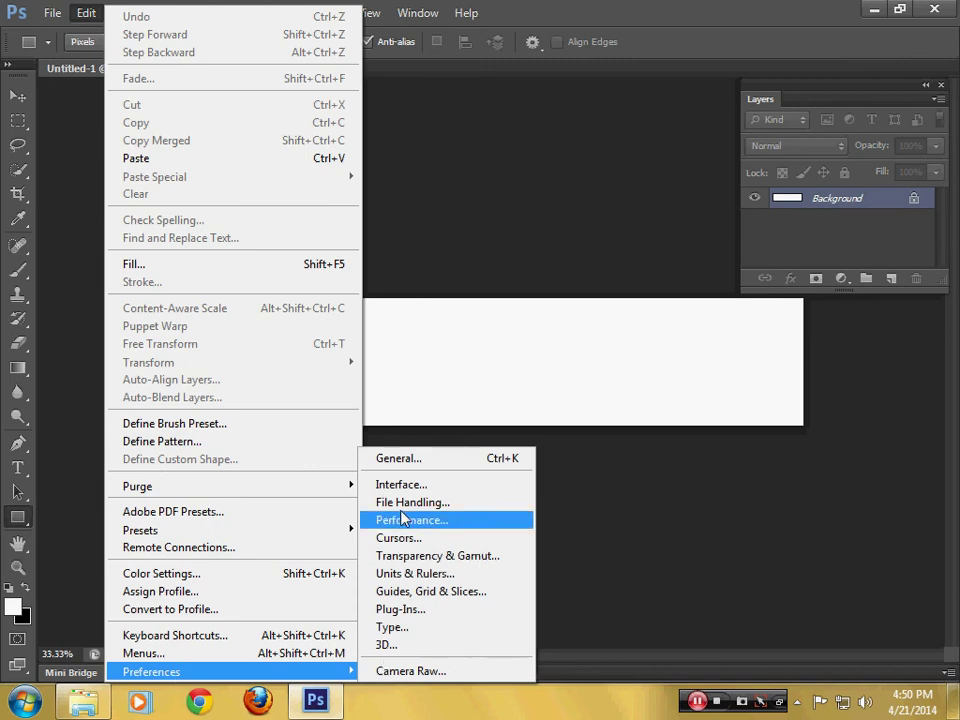
pyautogui.click(402, 460)
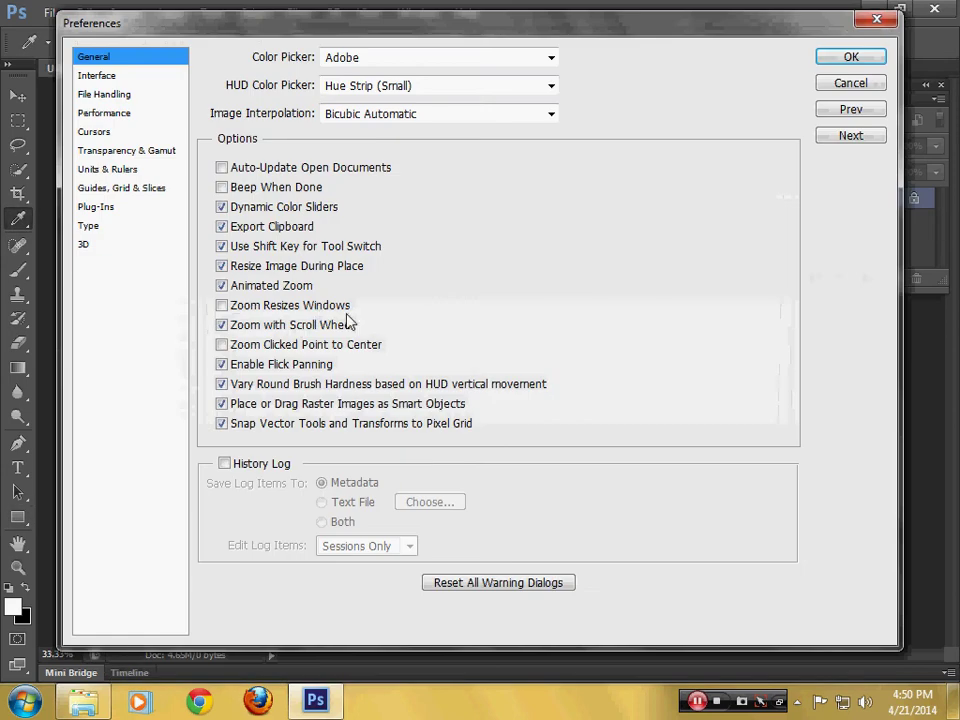
pyautogui.click(222, 326)
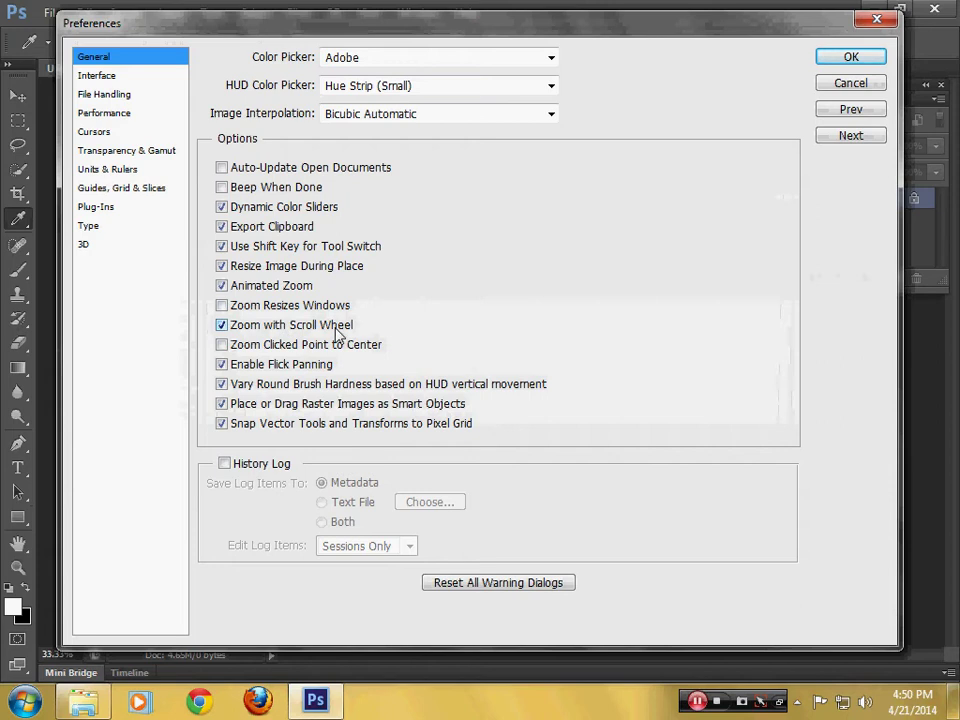
pyautogui.click(843, 59)
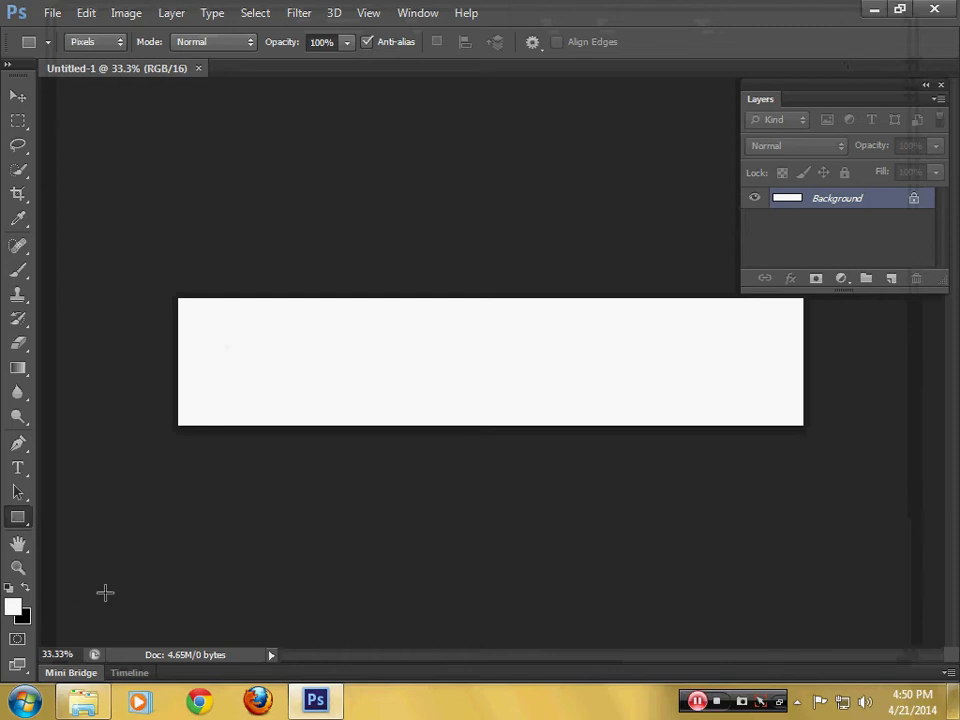
# - Make black the foreground colour and fill the whole Background with it
pyautogui.press('x')
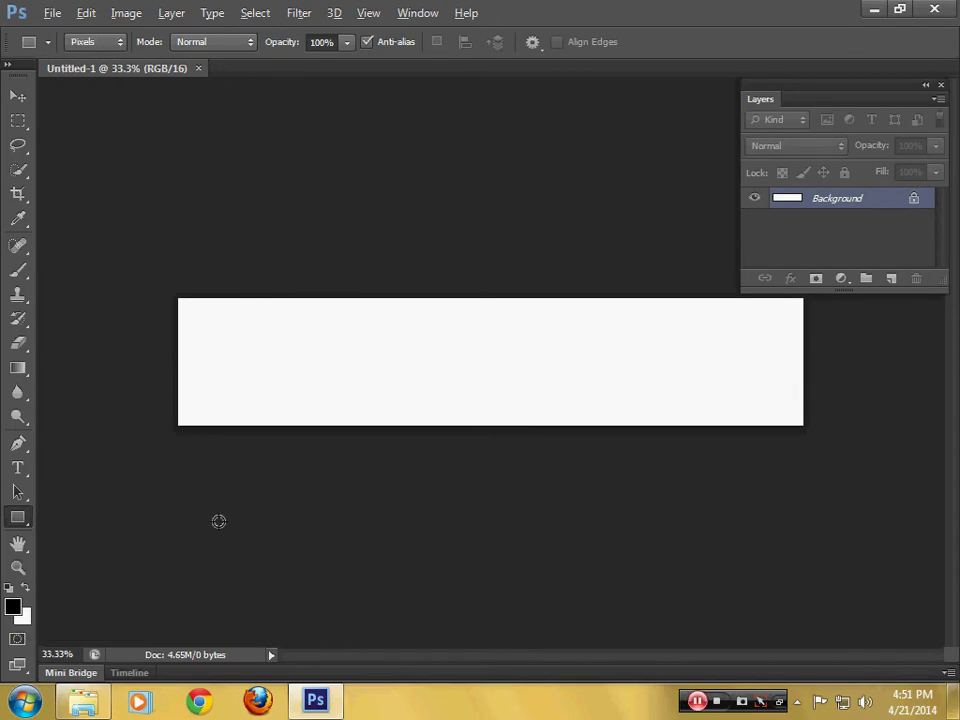
pyautogui.hotkey('alt', 'BackSpace')
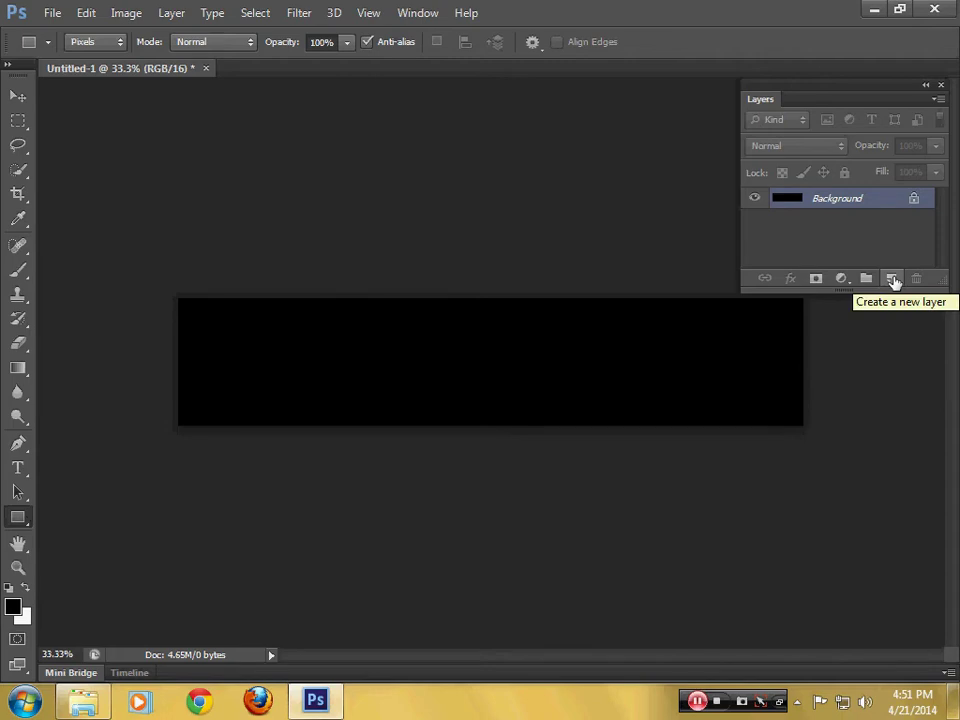
# - On a new Layer 1, draw a small white pixel rectangle at the strip's top-left
pyautogui.click(892, 279)
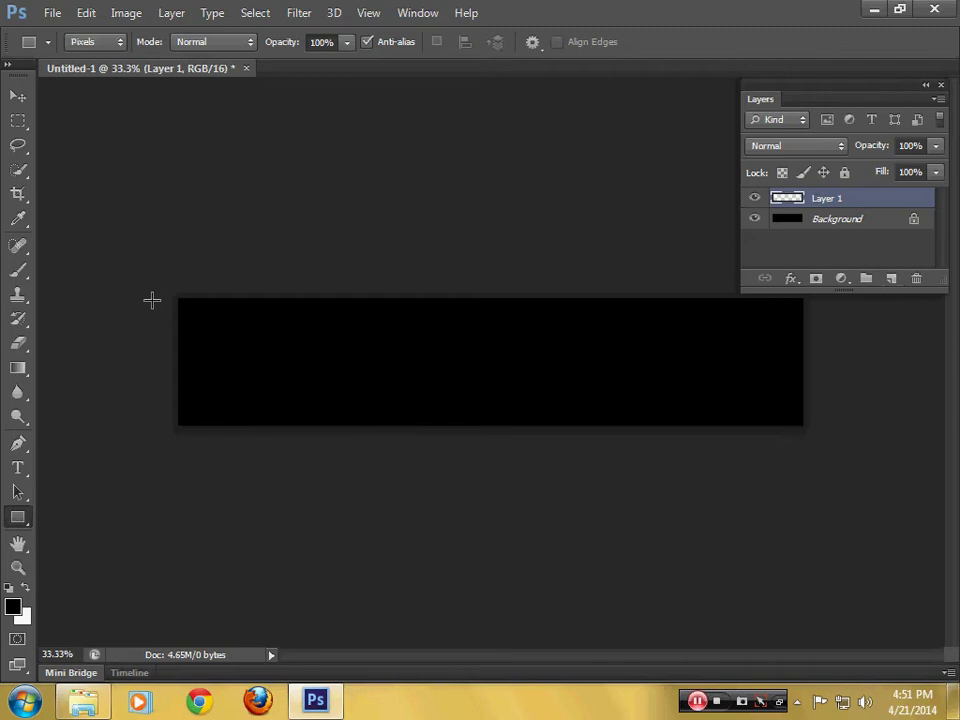
pyautogui.click(97, 43)
pyautogui.click(92, 91)
pyautogui.scroll(1, 161, 300)
pyautogui.scroll(1, 58, 277)
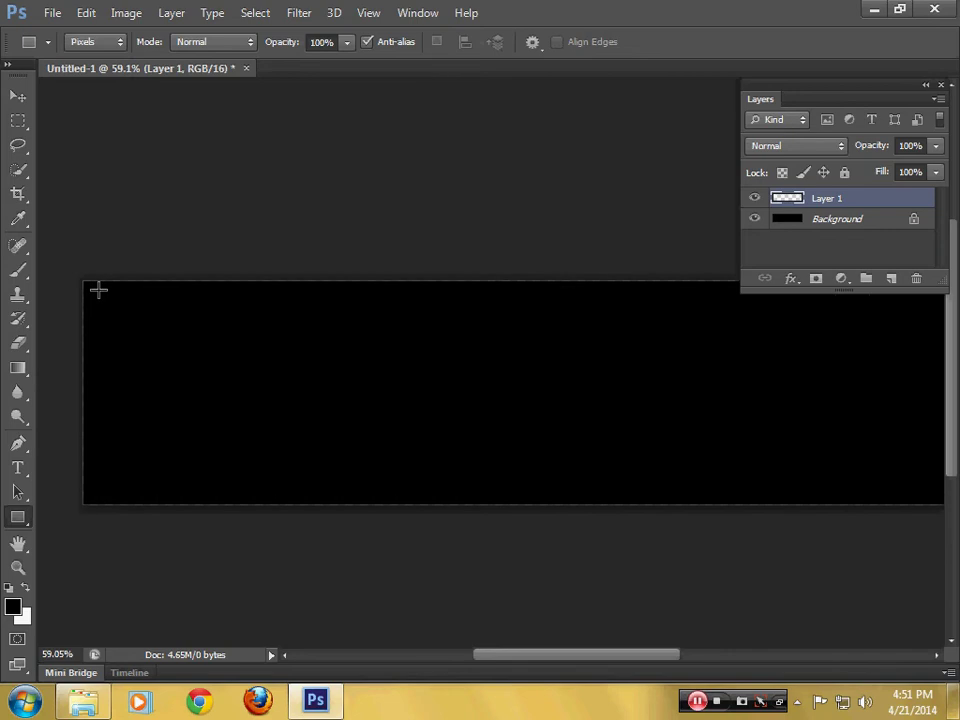
pyautogui.moveTo(98, 290); pyautogui.dragTo(110, 305)
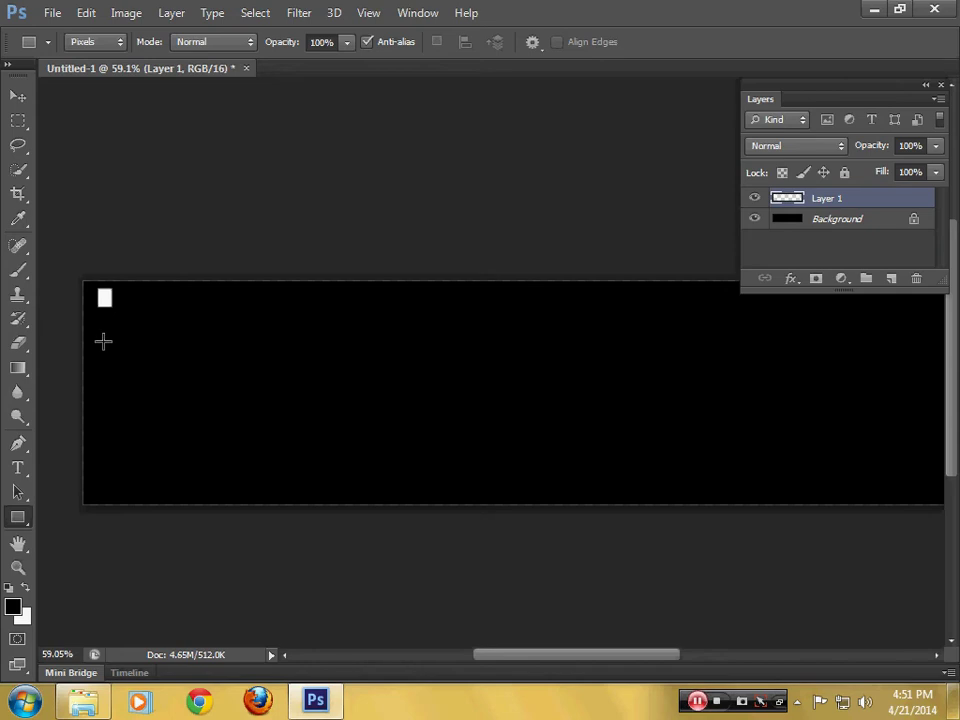
pyautogui.scroll(-1, 325, 347)
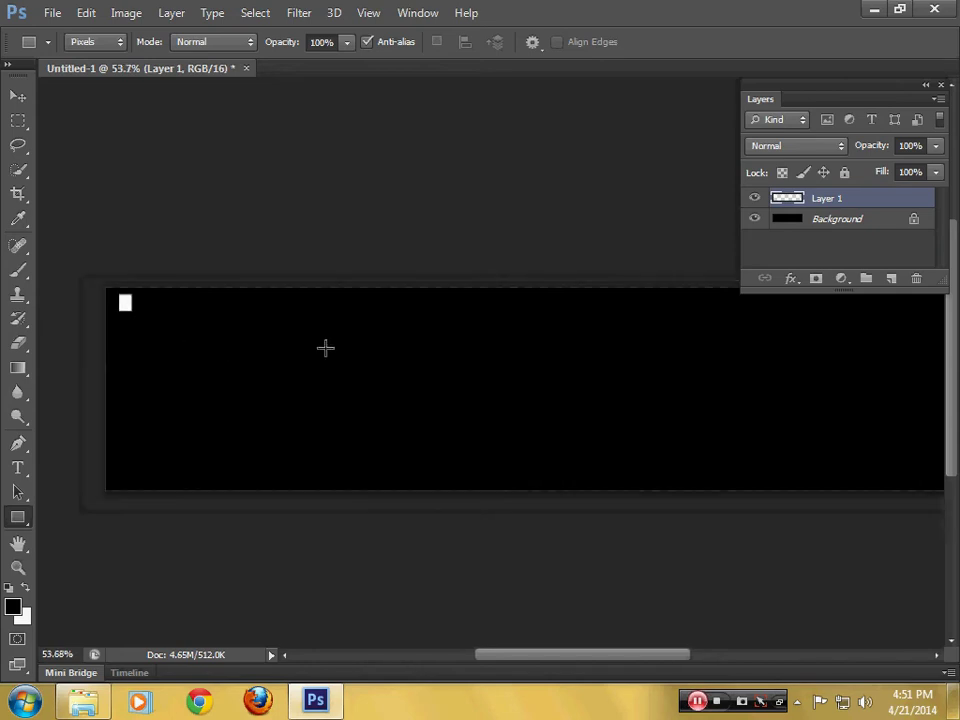
pyautogui.scroll(-1, 325, 347)
pyautogui.scroll(-1, 325, 347)
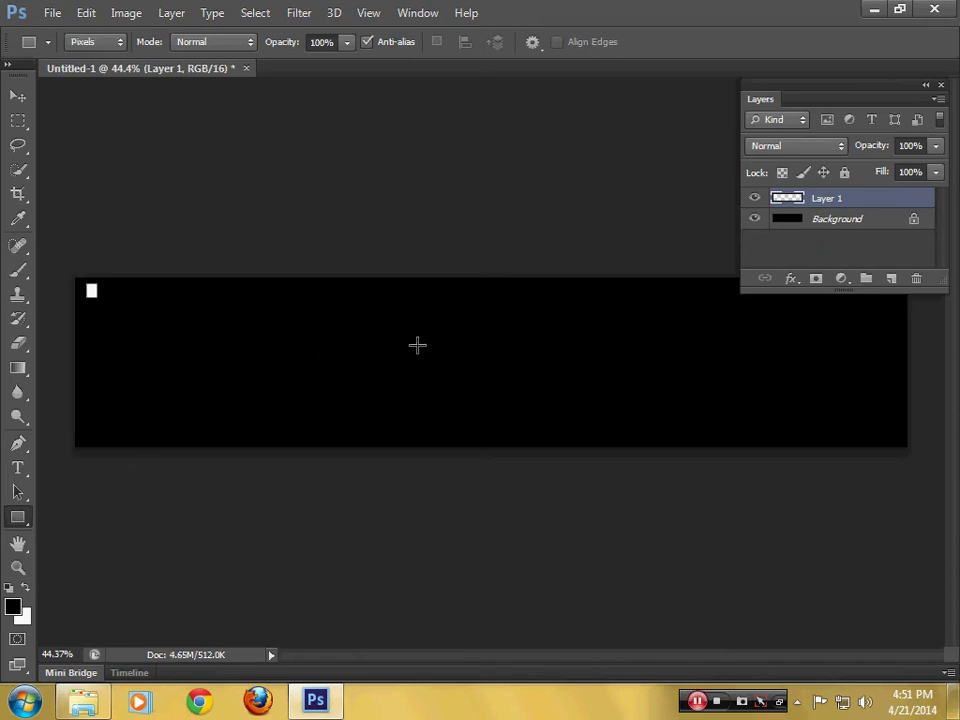
pyautogui.moveTo(818, 288); pyautogui.dragTo(818, 360)
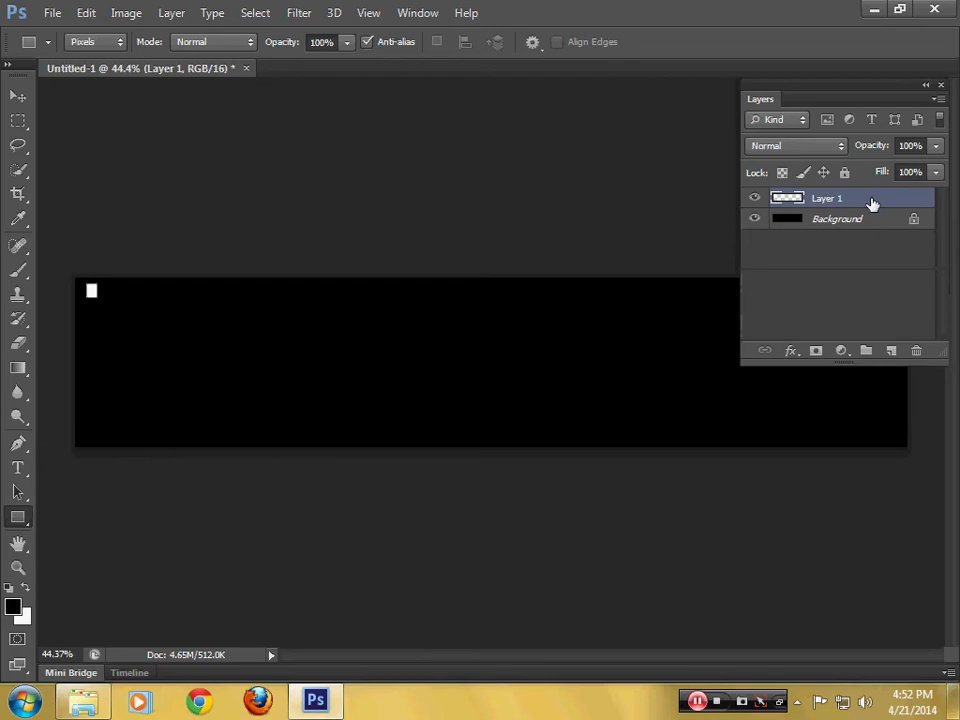
# - Duplicate Layer 1 repeatedly up to Layer 1 copy 29, with the Layers panel over the canvas
pyautogui.hotkey('ctrl', 'j')
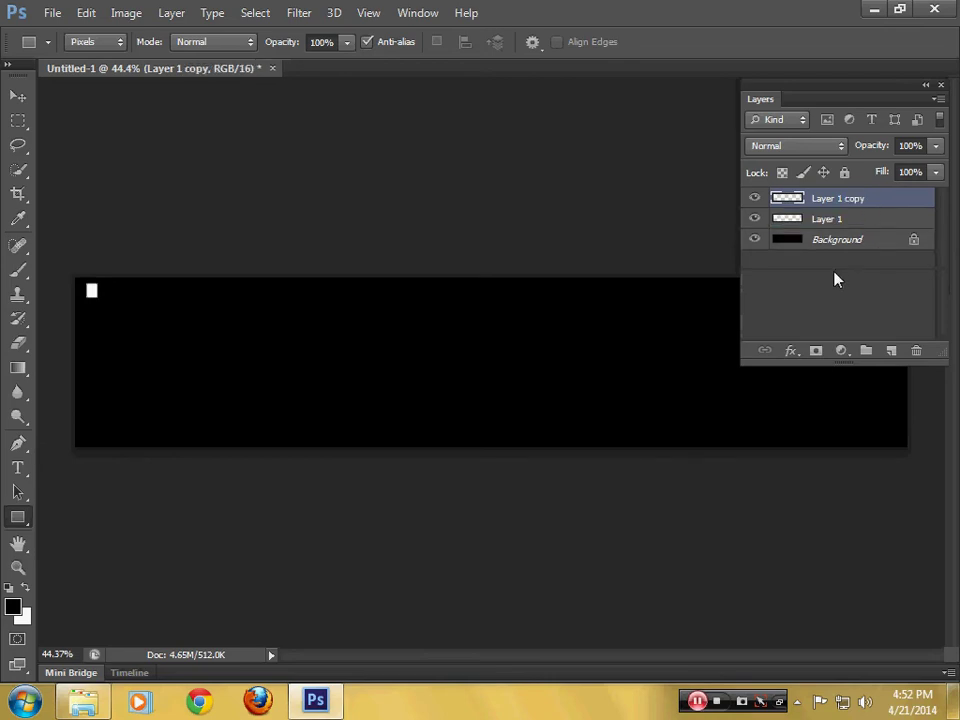
pyautogui.hotkey('ctrl', 'j')
pyautogui.hotkey('ctrl', 'j')
pyautogui.hotkey('ctrl', 'j')
pyautogui.hotkey('ctrl', 'j')
pyautogui.hotkey('ctrl', 'j')
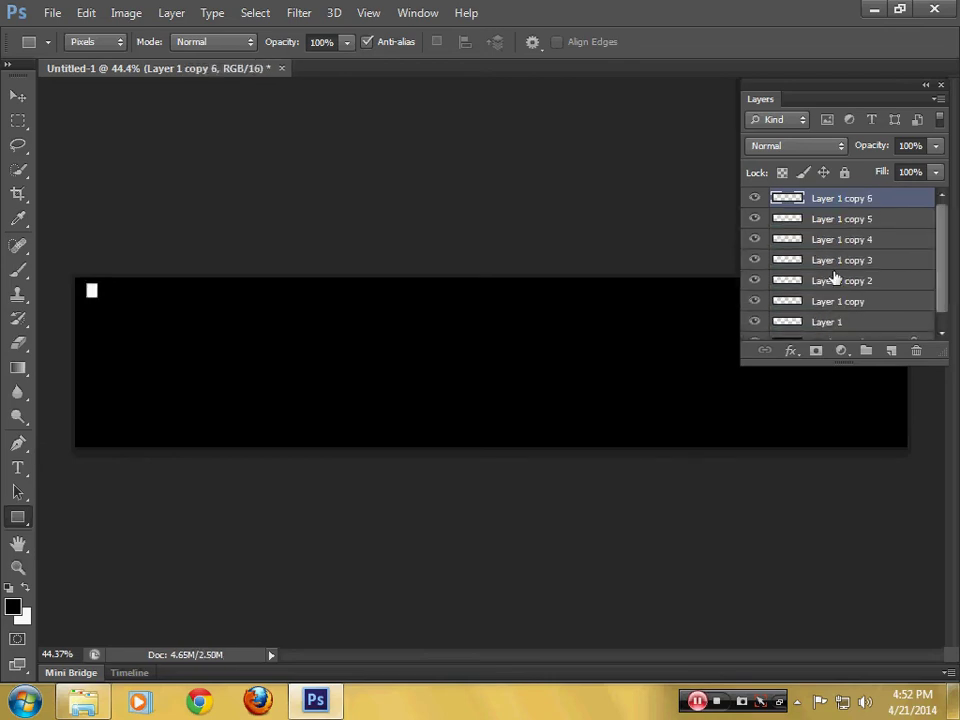
pyautogui.hotkey('ctrl', 'j')
pyautogui.hotkey('ctrl', 'j')
pyautogui.hotkey('ctrl', 'j')
pyautogui.hotkey('ctrl', 'j')
pyautogui.hotkey('ctrl', 'j')
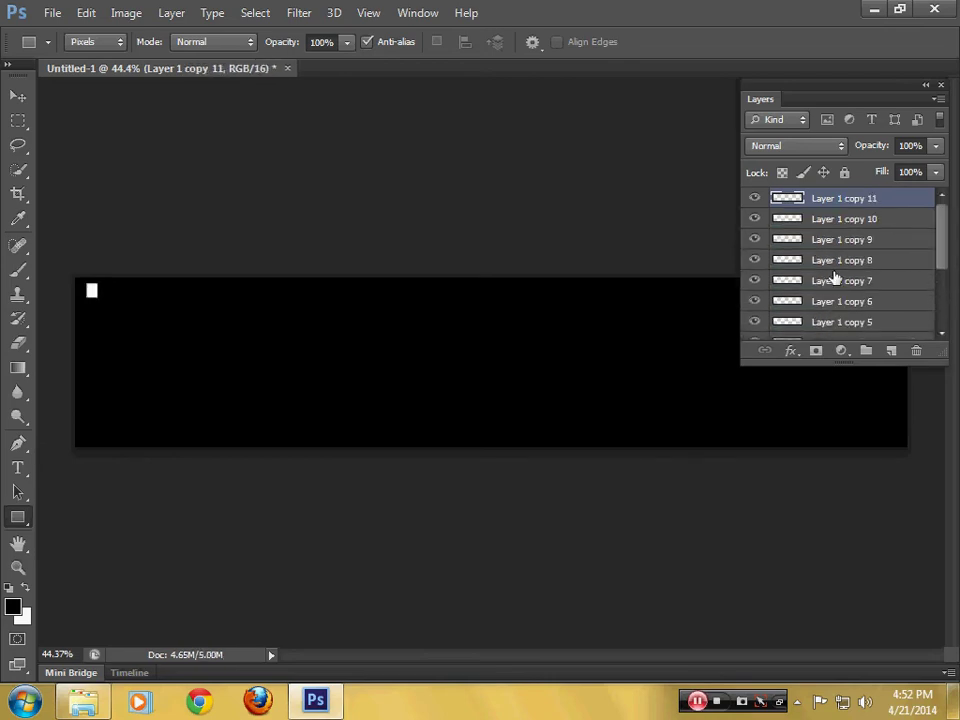
pyautogui.hotkey('ctrl', 'j')
pyautogui.hotkey('ctrl', 'j')
pyautogui.hotkey('ctrl', 'j')
pyautogui.hotkey('ctrl', 'j')
pyautogui.hotkey('ctrl', 'j')
pyautogui.hotkey('ctrl', 'j')
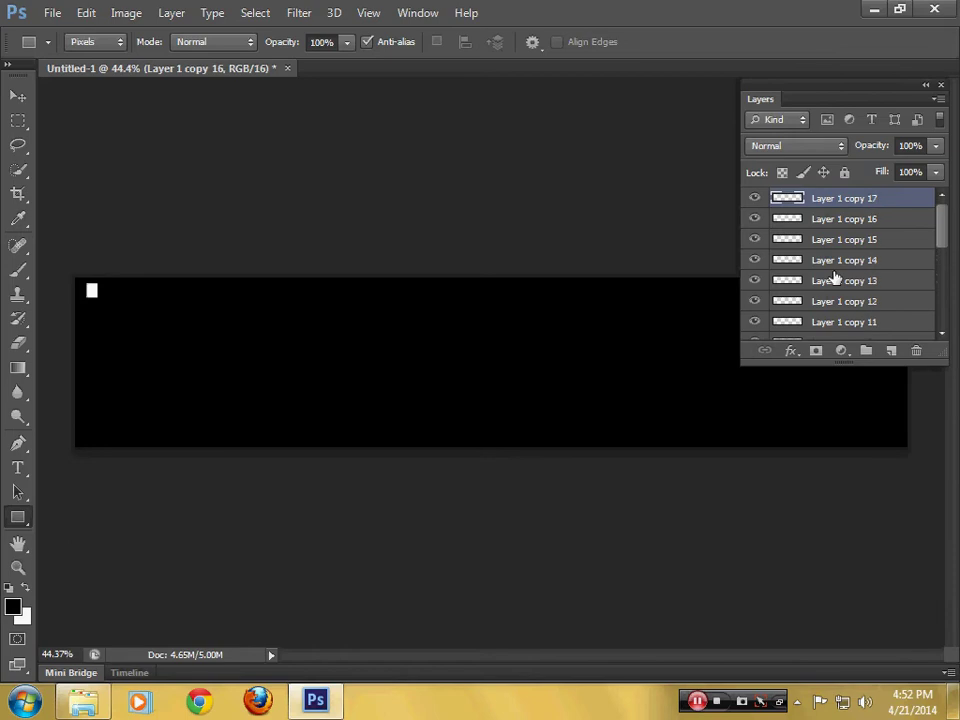
pyautogui.hotkey('ctrl', 'j')
pyautogui.hotkey('ctrl', 'j')
pyautogui.hotkey('ctrl', 'j')
pyautogui.hotkey('ctrl', 'j')
pyautogui.hotkey('ctrl', 'j')
pyautogui.hotkey('ctrl', 'j')
pyautogui.hotkey('ctrl', 'j')
pyautogui.hotkey('ctrl', 'j')
pyautogui.hotkey('ctrl', 'j')
pyautogui.hotkey('ctrl', 'j')
pyautogui.hotkey('ctrl', 'j')
pyautogui.hotkey('ctrl', 'j')
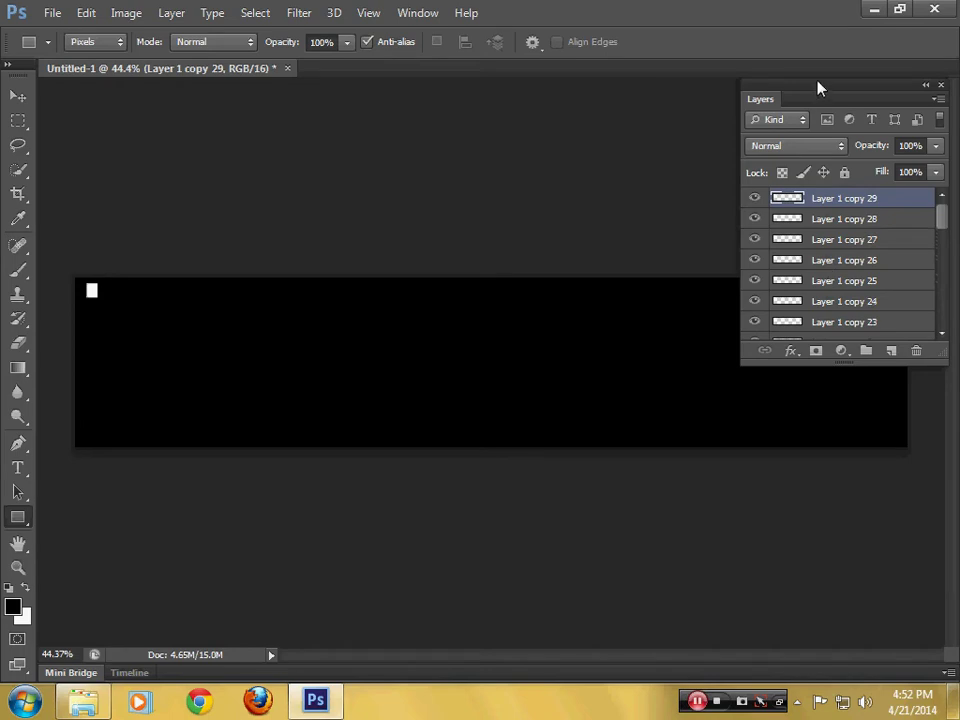
pyautogui.moveTo(814, 90); pyautogui.dragTo(498, 311)
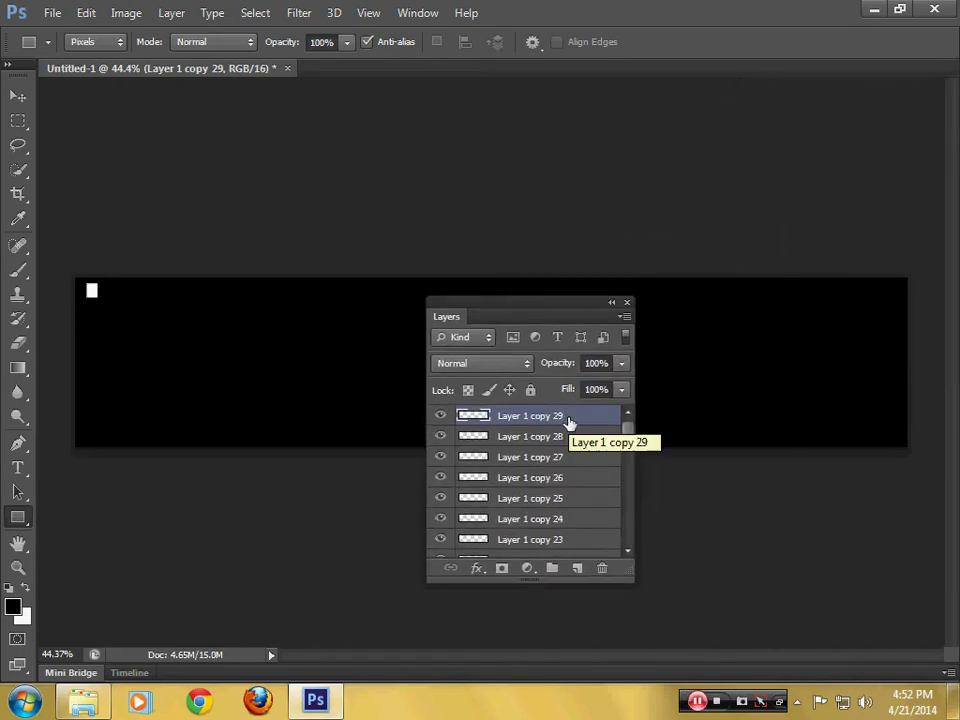
pyautogui.click(19, 97)
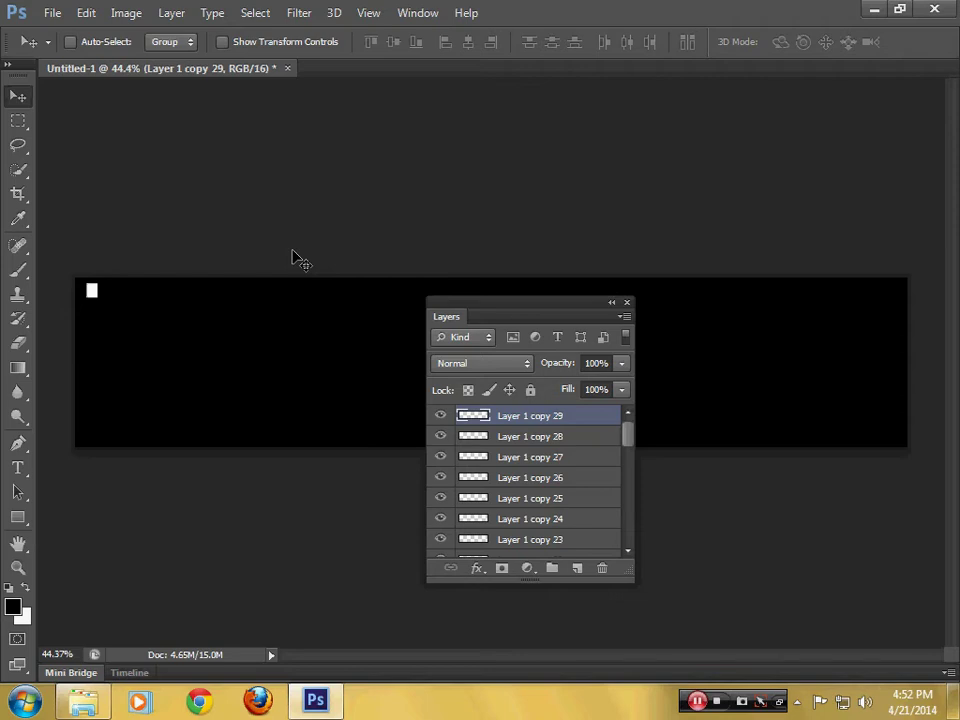
# - Nudge one rectangle copy to the right end of the top of the strip
pyautogui.hotkey('shift', 'Right')
pyautogui.hotkey('shift', 'Right')
pyautogui.hotkey('shift', 'Right')
pyautogui.hotkey('shift', 'Right')
pyautogui.hotkey('shift', 'Right')
pyautogui.hotkey('shift', 'Right')
pyautogui.hotkey('shift', 'Right')
pyautogui.hotkey('shift', 'Right')
pyautogui.hotkey('shift', 'Right')
pyautogui.hotkey('shift', 'Right')
pyautogui.hotkey('shift', 'Right')
pyautogui.hotkey('shift', 'Right')
pyautogui.hotkey('shift', 'Right')
pyautogui.hotkey('shift', 'Right')
pyautogui.hotkey('shift', 'Right')
pyautogui.hotkey('shift', 'Right')
pyautogui.hotkey('shift', 'Right')
pyautogui.hotkey('shift', 'Right')
pyautogui.hotkey('shift', 'Right')
pyautogui.hotkey('shift', 'Right')
pyautogui.hotkey('shift', 'Right')
pyautogui.hotkey('shift', 'Right')
pyautogui.hotkey('shift', 'Right')
pyautogui.hotkey('shift', 'Right')
pyautogui.hotkey('shift', 'Right')
pyautogui.hotkey('shift', 'Right')
pyautogui.hotkey('shift', 'Right')
pyautogui.hotkey('shift', 'Right')
pyautogui.hotkey('shift', 'Right')
pyautogui.hotkey('shift', 'Right')
pyautogui.hotkey('shift', 'Right')
pyautogui.hotkey('shift', 'Right')
pyautogui.hotkey('shift', 'Right')
pyautogui.hotkey('shift', 'Right')
pyautogui.hotkey('shift', 'Right')
pyautogui.hotkey('shift', 'Right')
pyautogui.hotkey('shift', 'Right')
pyautogui.hotkey('shift', 'Right')
pyautogui.hotkey('shift', 'Right')
pyautogui.hotkey('shift', 'Right')
pyautogui.hotkey('shift', 'Right')
pyautogui.hotkey('shift', 'Right')
pyautogui.hotkey('shift', 'Right')
pyautogui.hotkey('shift', 'Right')
pyautogui.hotkey('shift', 'Right')
pyautogui.hotkey('shift', 'Right')
pyautogui.hotkey('shift', 'Right')
pyautogui.hotkey('shift', 'Right')
pyautogui.hotkey('shift', 'Right')
pyautogui.press('Right')
pyautogui.press('Right')
pyautogui.moveTo(503, 317); pyautogui.dragTo(521, 93)
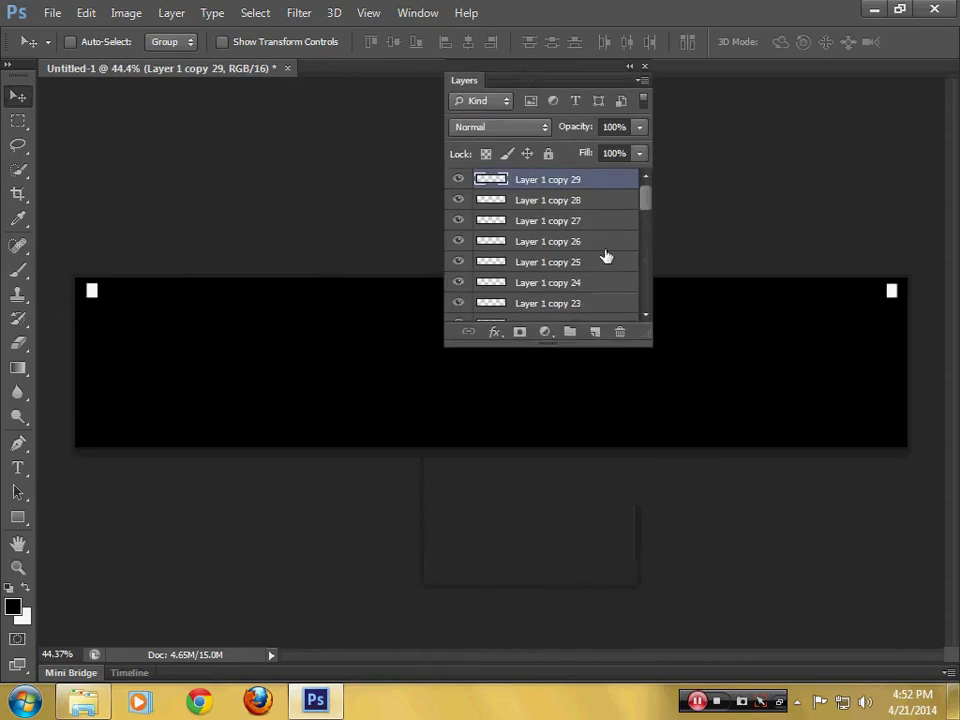
pyautogui.moveTo(633, 346); pyautogui.dragTo(650, 577)
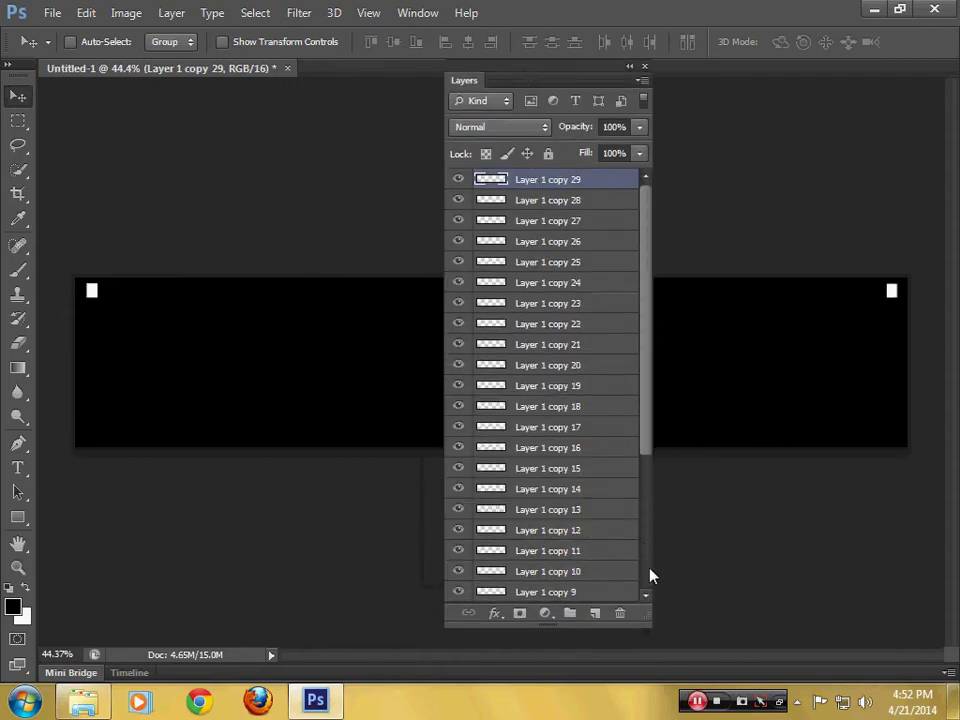
pyautogui.moveTo(646, 454); pyautogui.dragTo(645, 584)
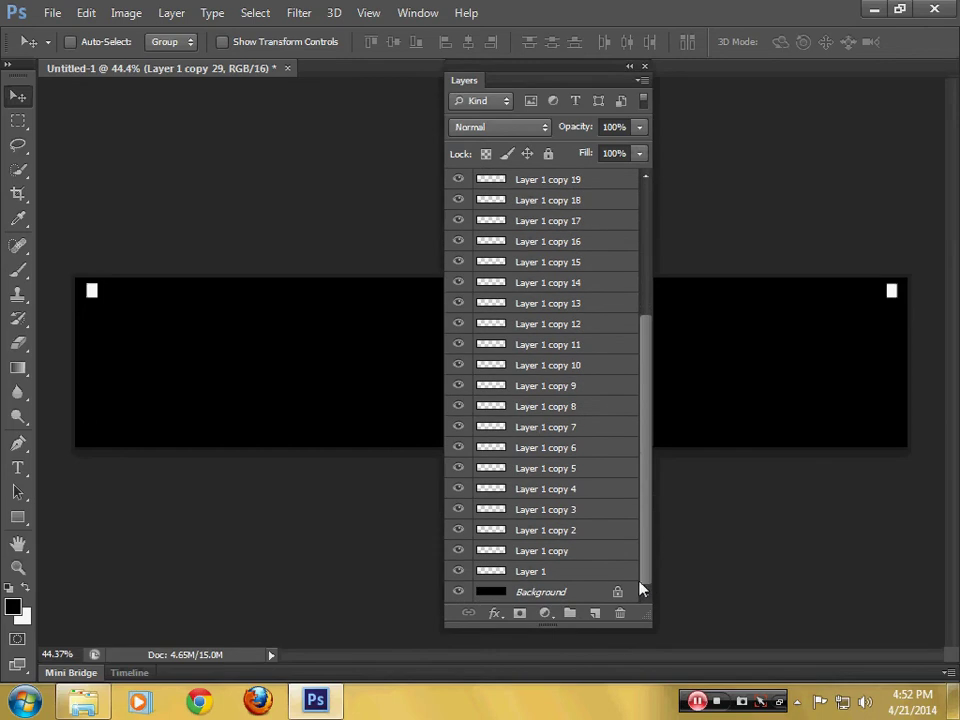
# - Select all sprocket-hole layers and distribute their horizontal centers evenly
pyautogui.keyDown('shift'); pyautogui.click(581, 575); pyautogui.keyUp('shift')
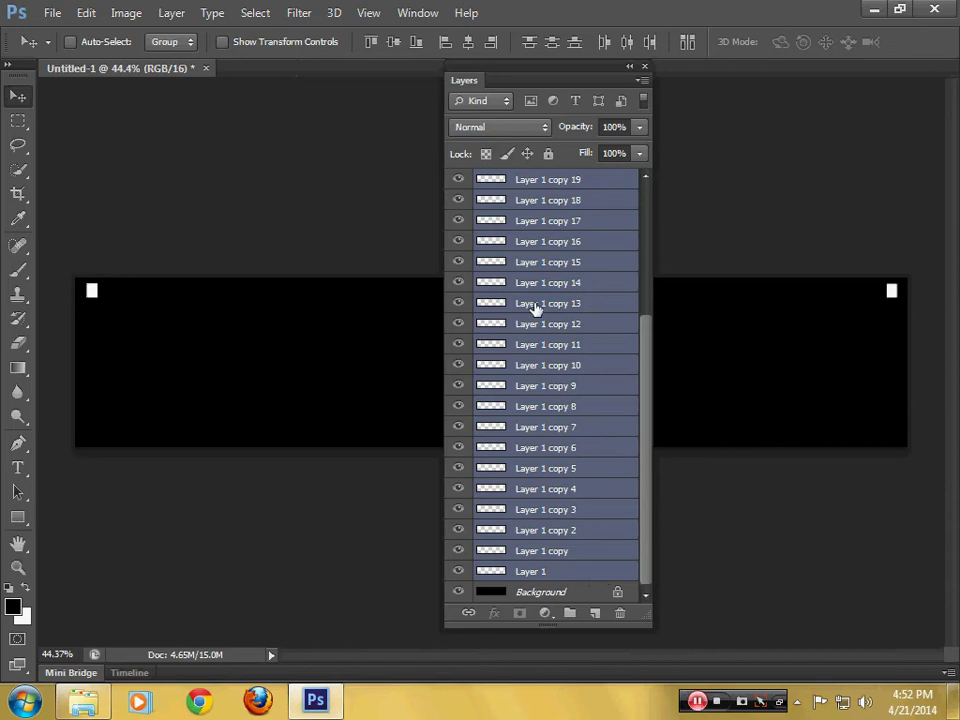
pyautogui.moveTo(531, 77); pyautogui.dragTo(481, 316)
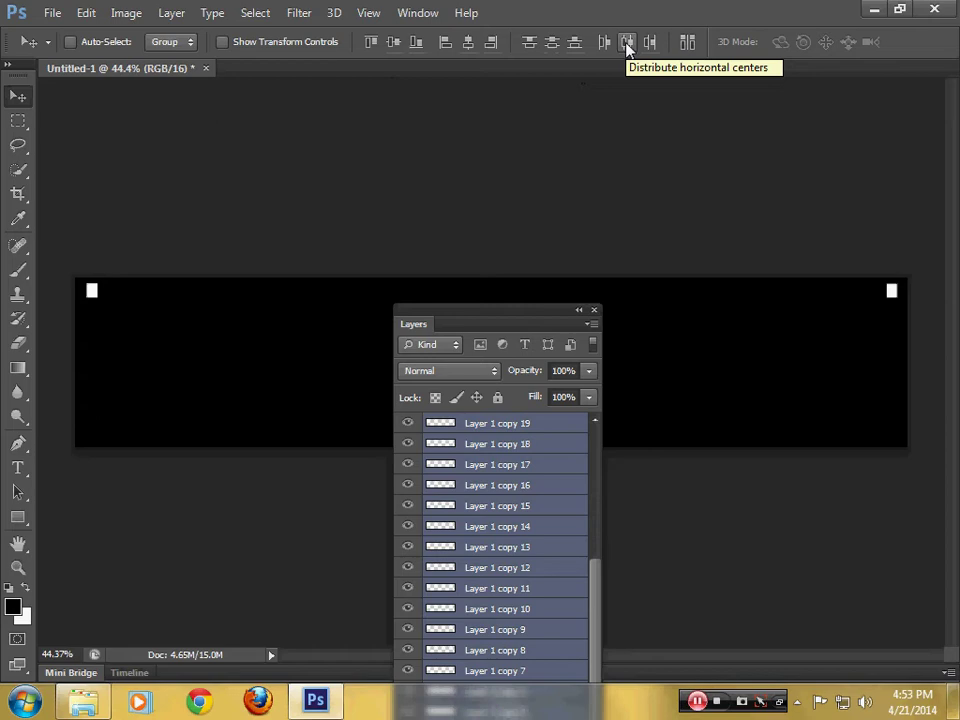
pyautogui.click(627, 42)
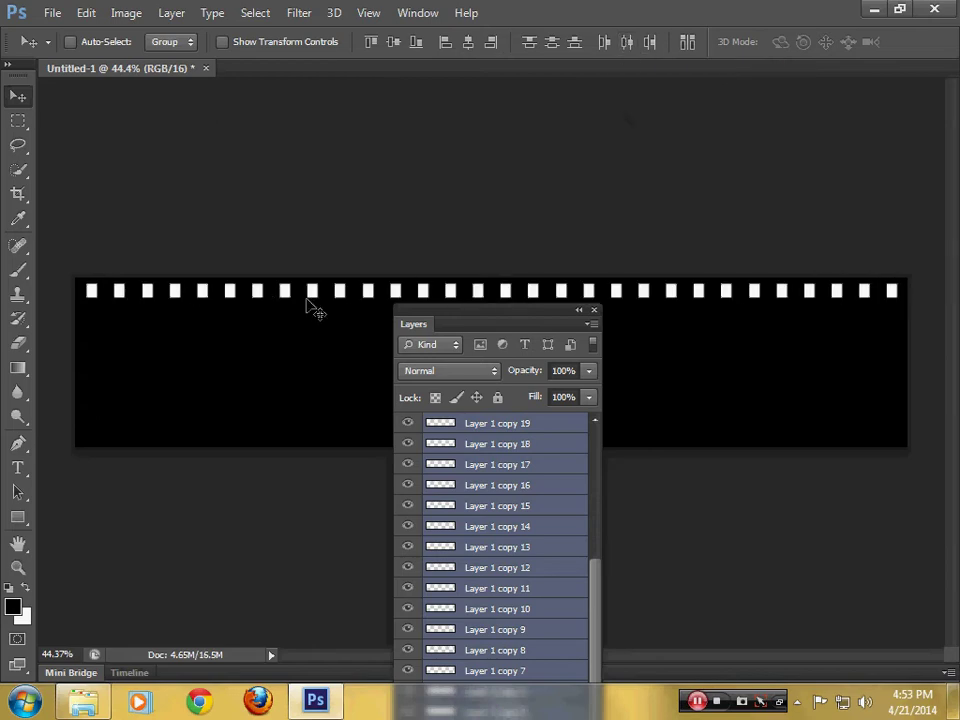
pyautogui.moveTo(462, 315)
pyautogui.mouseDown()
pyautogui.moveTo(481, 108)
pyautogui.moveTo(507, 65)
pyautogui.mouseUp()
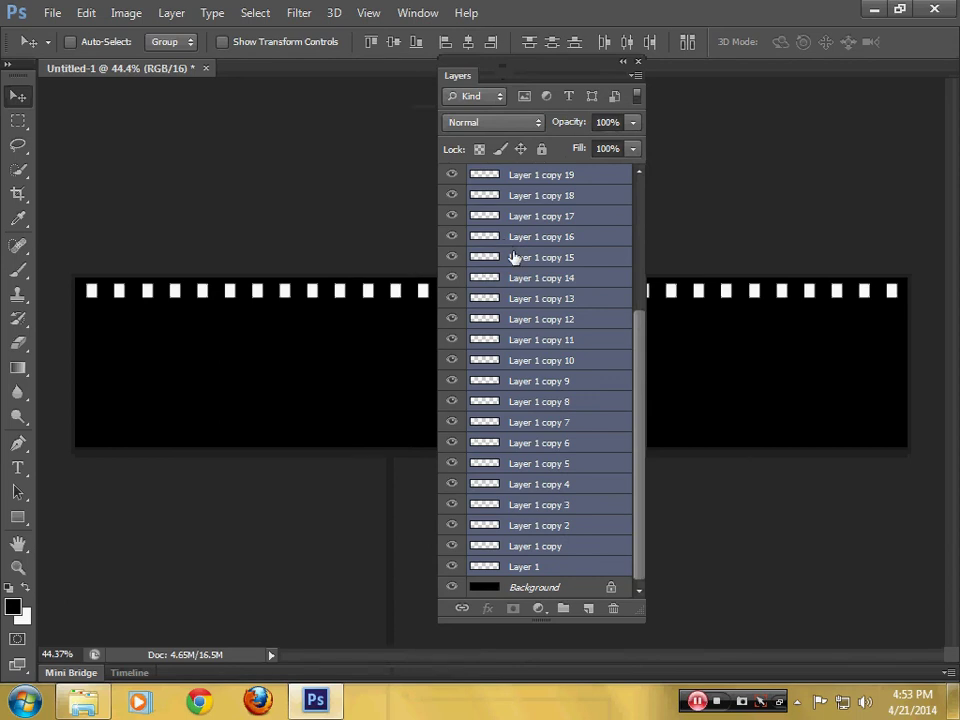
# - Merge the holes, copy the row down to the bottom edge, and merge both rows into one layer
pyautogui.hotkey('ctrl', 'e')
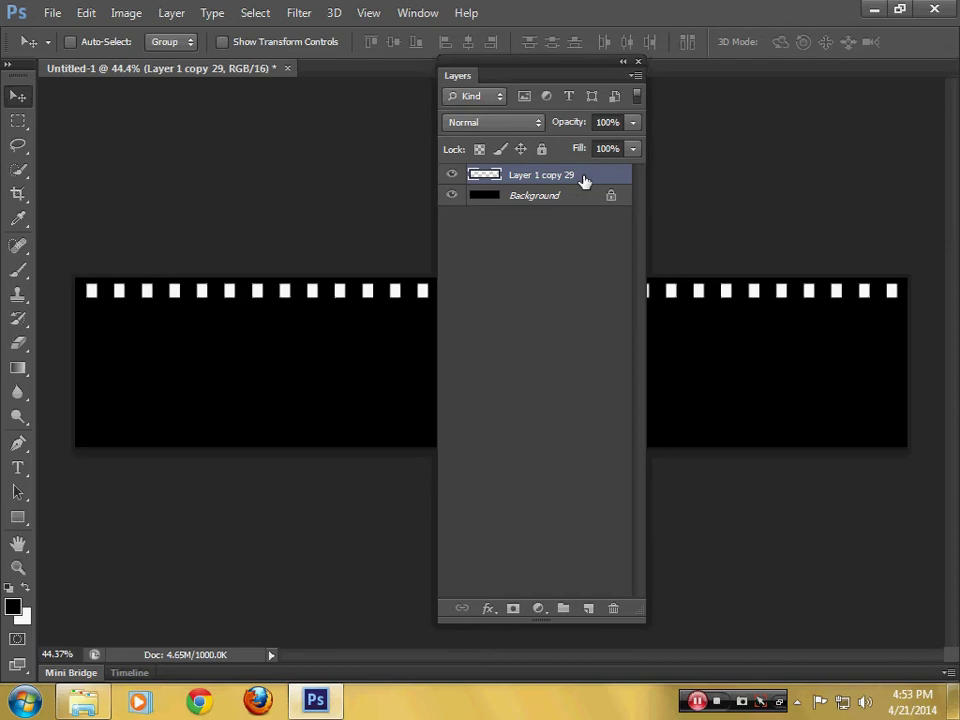
pyautogui.hotkey('ctrl', 'j')
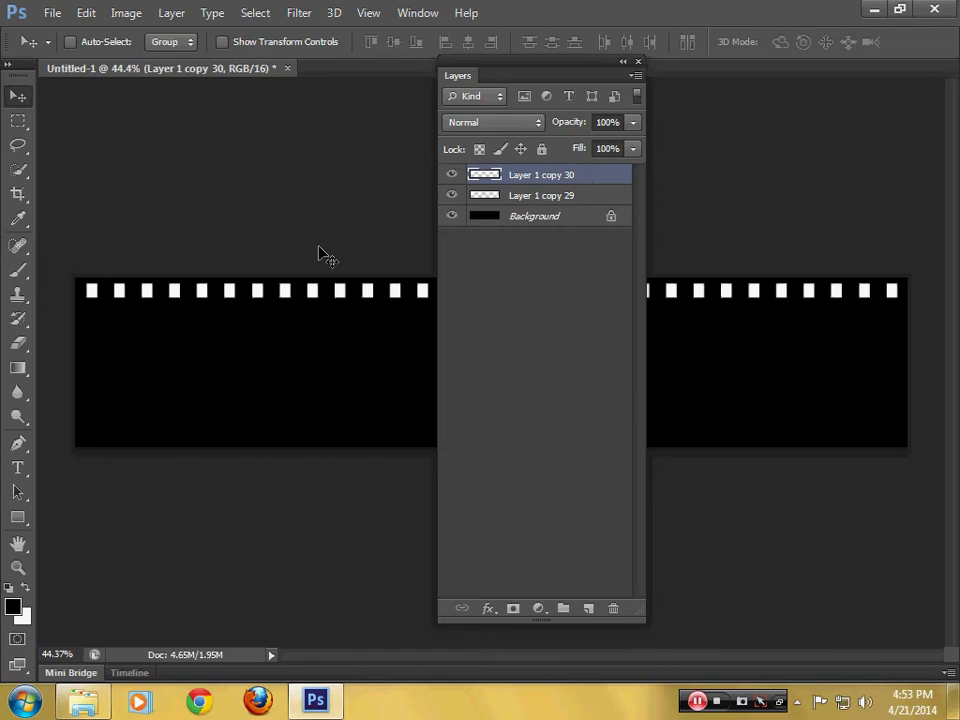
pyautogui.hotkey('shift', 'Down')
pyautogui.hotkey('shift', 'Down')
pyautogui.hotkey('shift', 'Down')
pyautogui.hotkey('shift', 'Down')
pyautogui.hotkey('shift', 'Down')
pyautogui.hotkey('shift', 'Down')
pyautogui.hotkey('shift', 'Down')
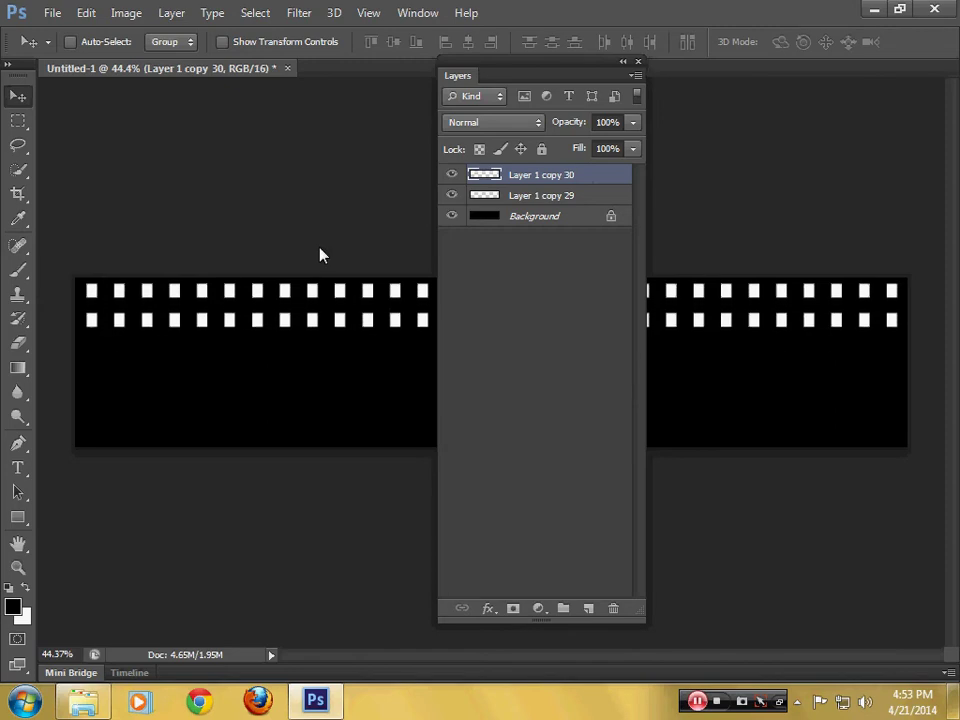
pyautogui.hotkey('shift', 'Down')
pyautogui.hotkey('shift', 'Down')
pyautogui.hotkey('shift', 'Down')
pyautogui.hotkey('shift', 'Down')
pyautogui.hotkey('shift', 'Down')
pyautogui.hotkey('shift', 'Down')
pyautogui.hotkey('shift', 'Down')
pyautogui.hotkey('shift', 'Down')
pyautogui.hotkey('shift', 'Down')
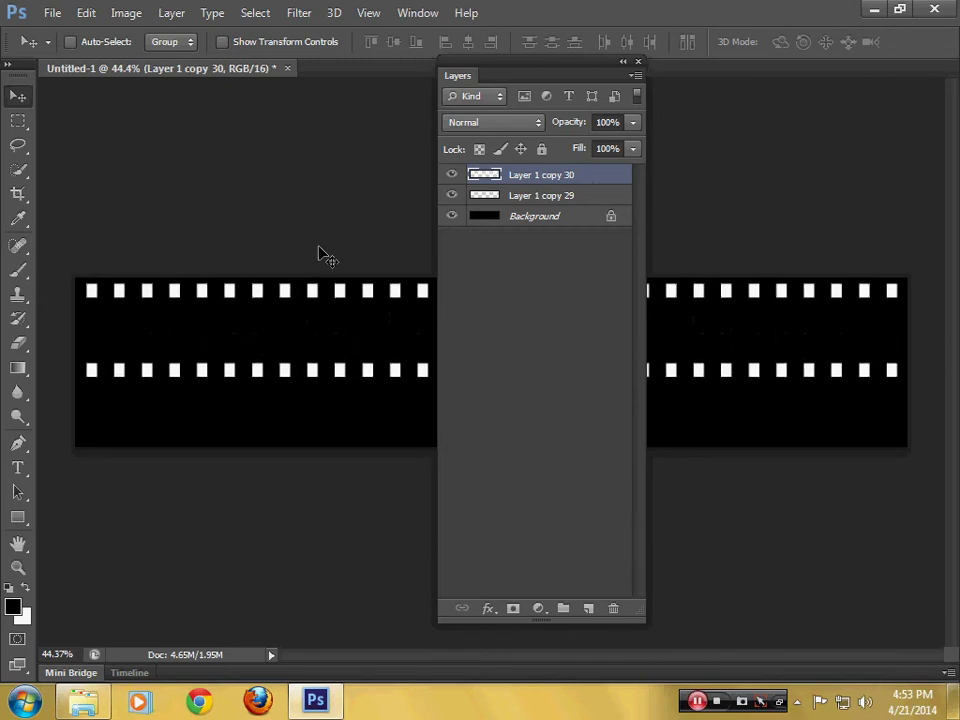
pyautogui.hotkey('shift', 'Down')
pyautogui.hotkey('shift', 'Down')
pyautogui.hotkey('shift', 'Down')
pyautogui.hotkey('shift', 'Down')
pyautogui.hotkey('shift', 'Down')
pyautogui.hotkey('shift', 'Down')
pyautogui.hotkey('shift', 'Down')
pyautogui.hotkey('shift', 'Down')
pyautogui.hotkey('shift', 'Down')
pyautogui.hotkey('shift', 'Down')
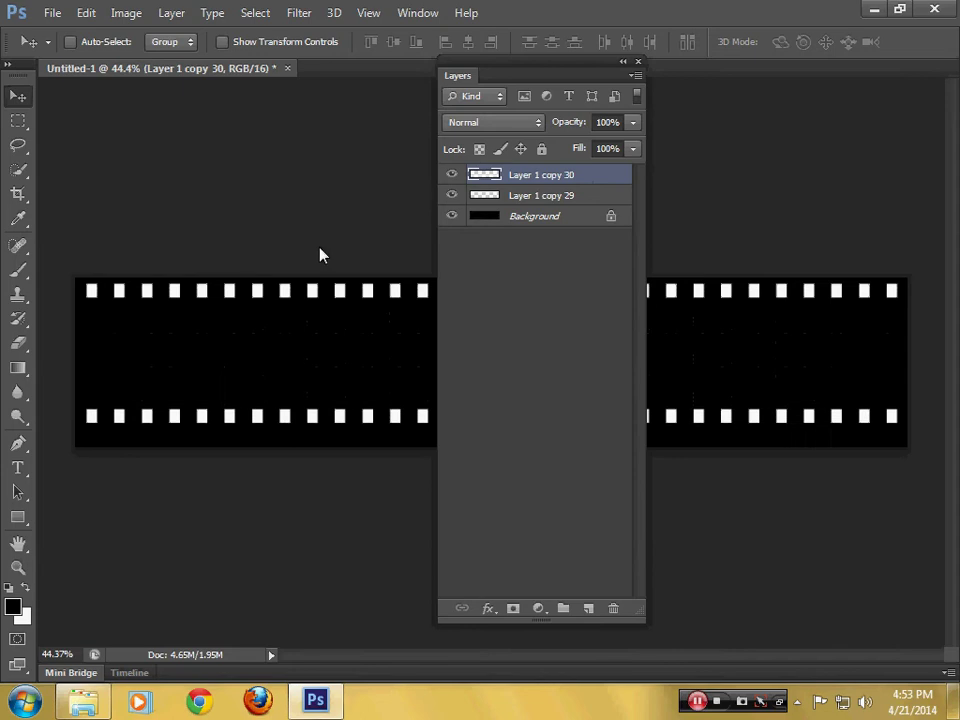
pyautogui.hotkey('shift', 'Down')
pyautogui.hotkey('shift', 'Down')
pyautogui.hotkey('shift', 'Down')
pyautogui.hotkey('shift', 'Down')
pyautogui.hotkey('shift', 'Down')
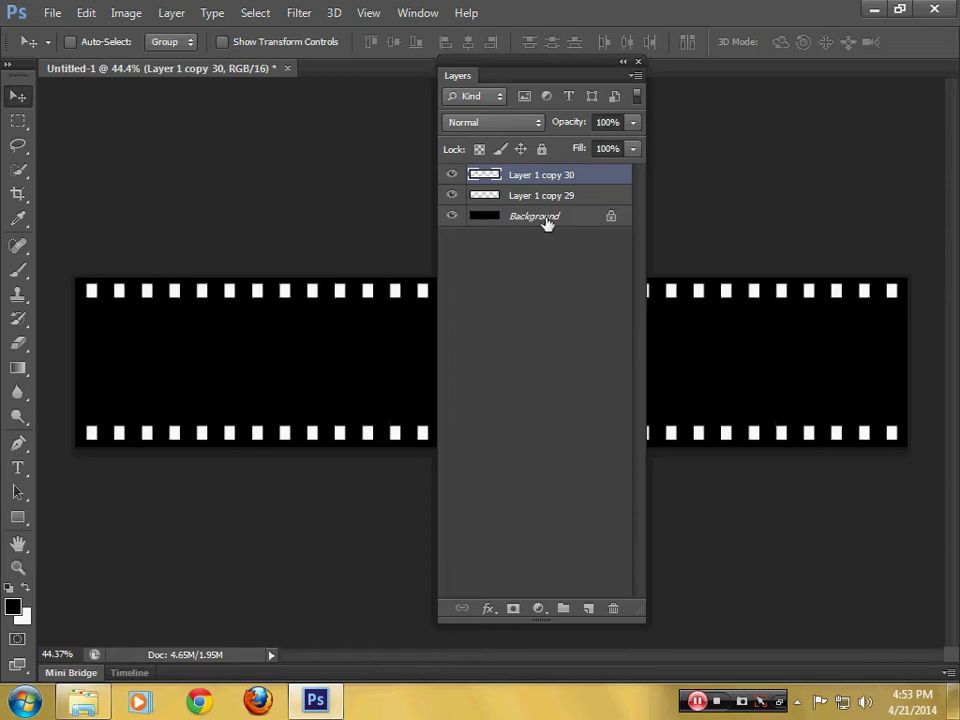
pyautogui.keyDown('shift'); pyautogui.click(575, 198); pyautogui.keyUp('shift')
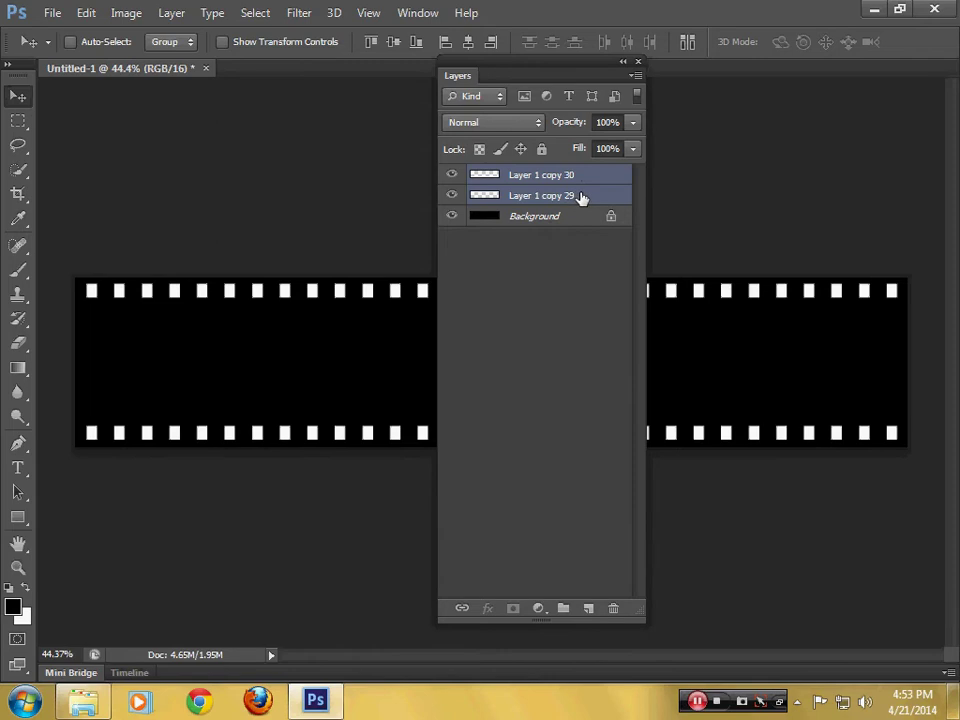
pyautogui.hotkey('ctrl', 'e')
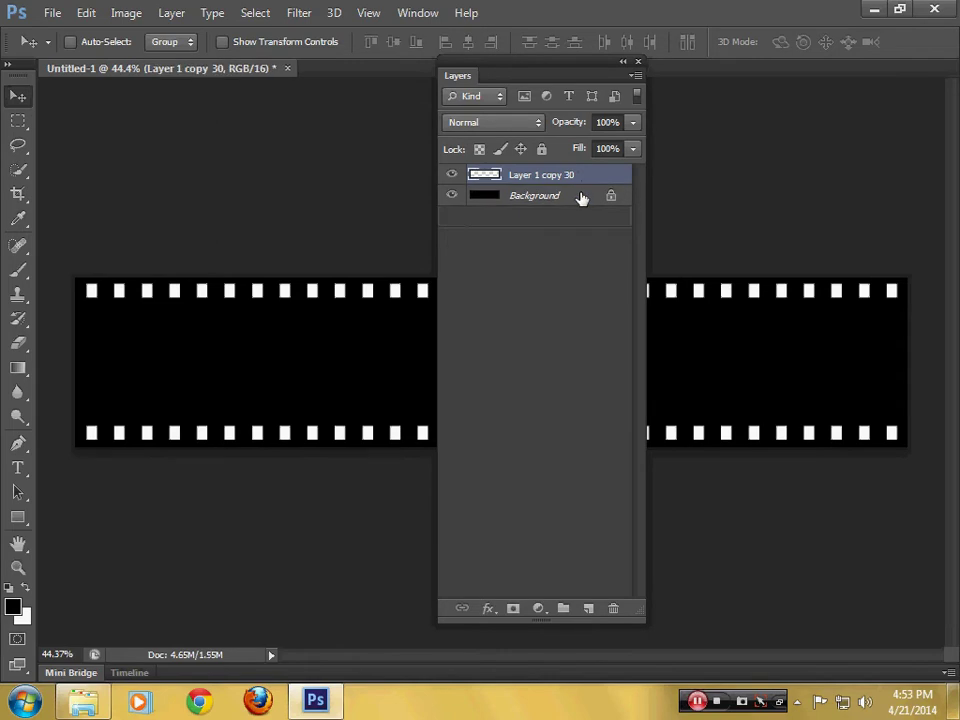
# - Align the hole rows' vertical and horizontal centers to Background, then reselect Layer 1 copy 30
pyautogui.keyDown('shift'); pyautogui.click(582, 197); pyautogui.keyUp('shift')
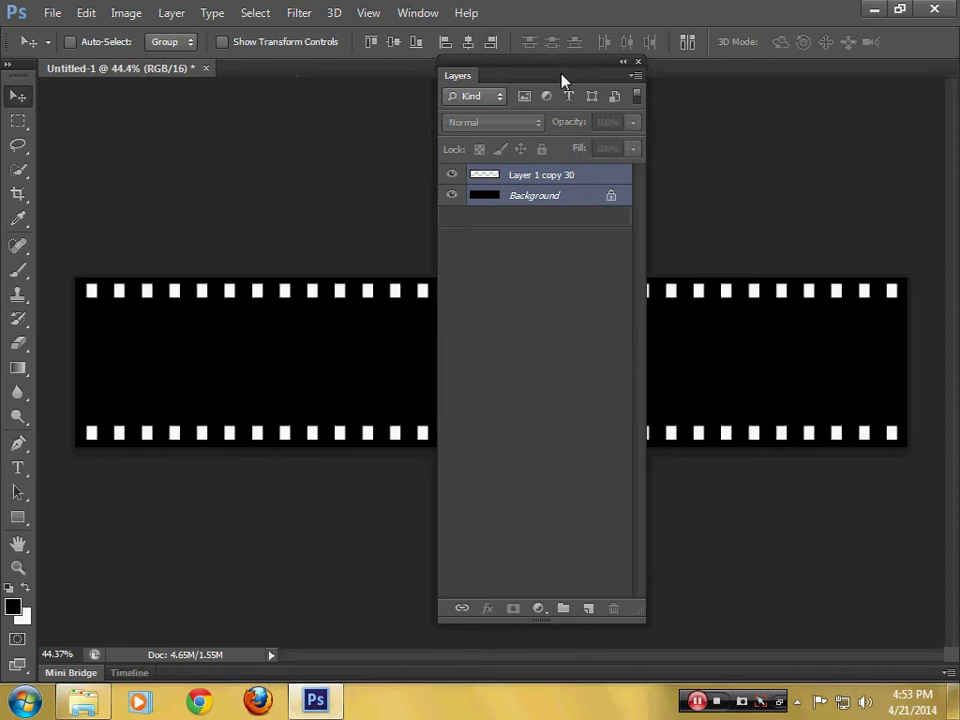
pyautogui.moveTo(564, 71); pyautogui.dragTo(559, 97)
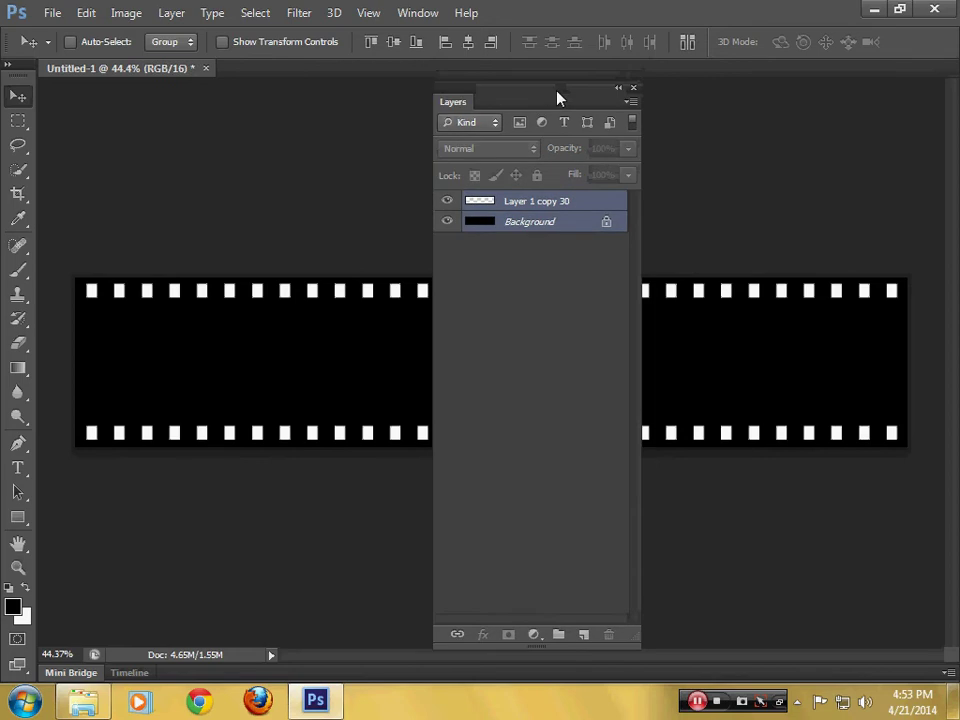
pyautogui.click(393, 42)
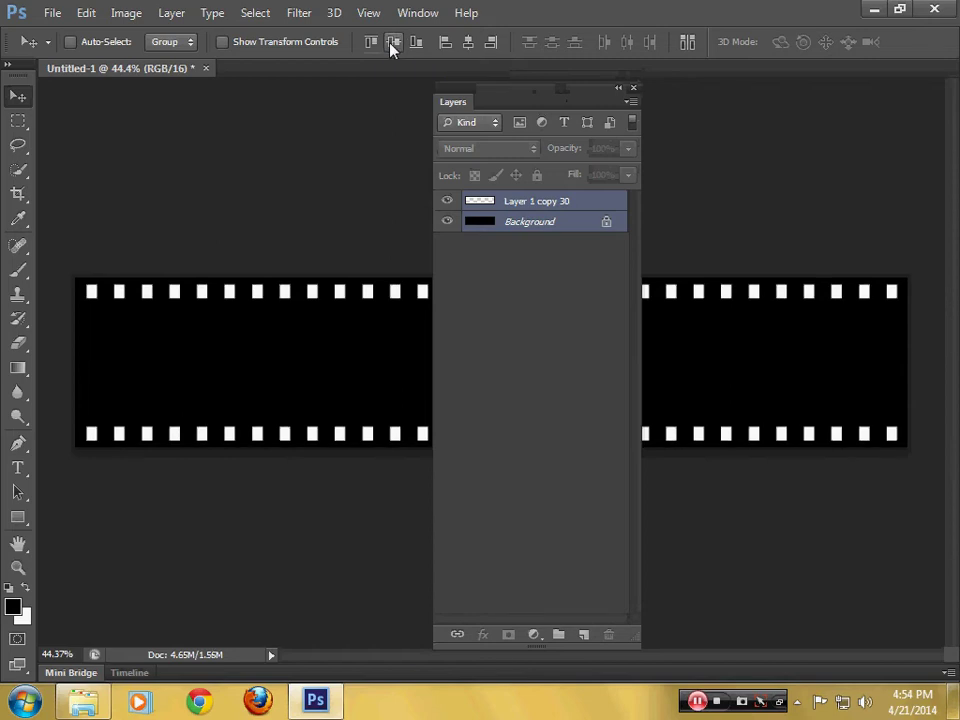
pyautogui.click(470, 47)
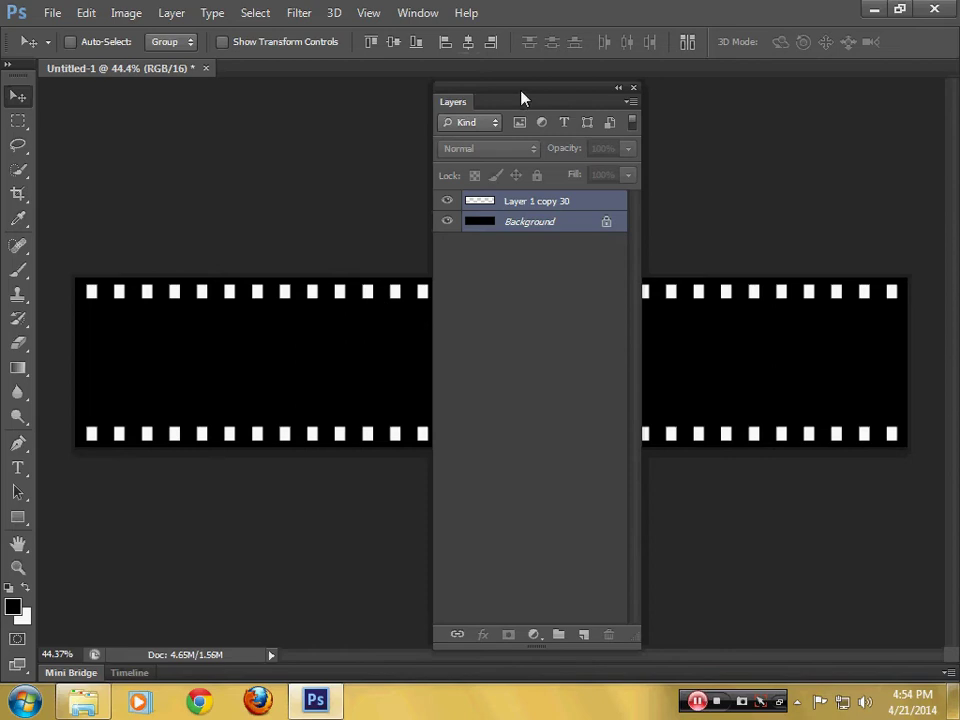
pyautogui.moveTo(520, 98)
pyautogui.mouseDown()
pyautogui.moveTo(534, 94)
pyautogui.moveTo(566, 150)
pyautogui.moveTo(600, 167)
pyautogui.moveTo(606, 158)
pyautogui.mouseUp()
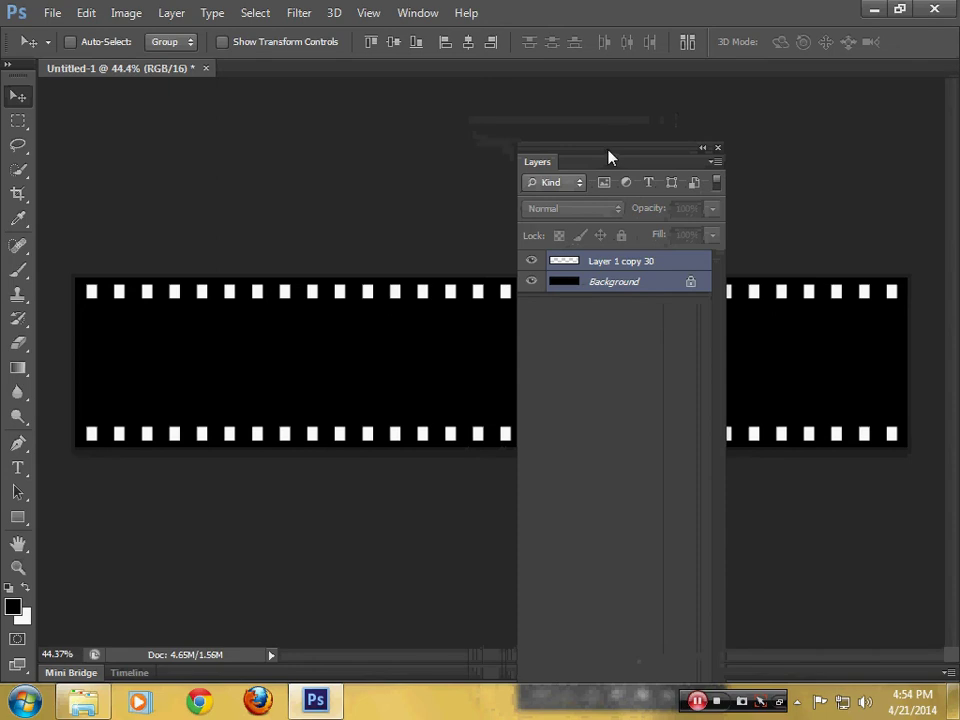
pyautogui.moveTo(620, 160); pyautogui.dragTo(655, 88)
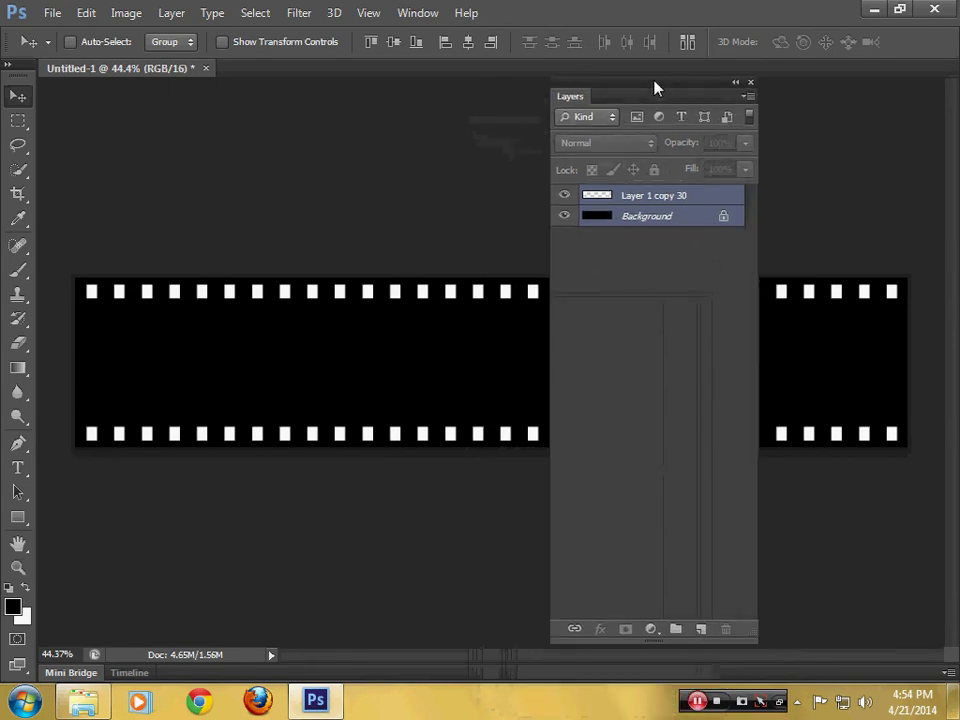
pyautogui.click(694, 198)
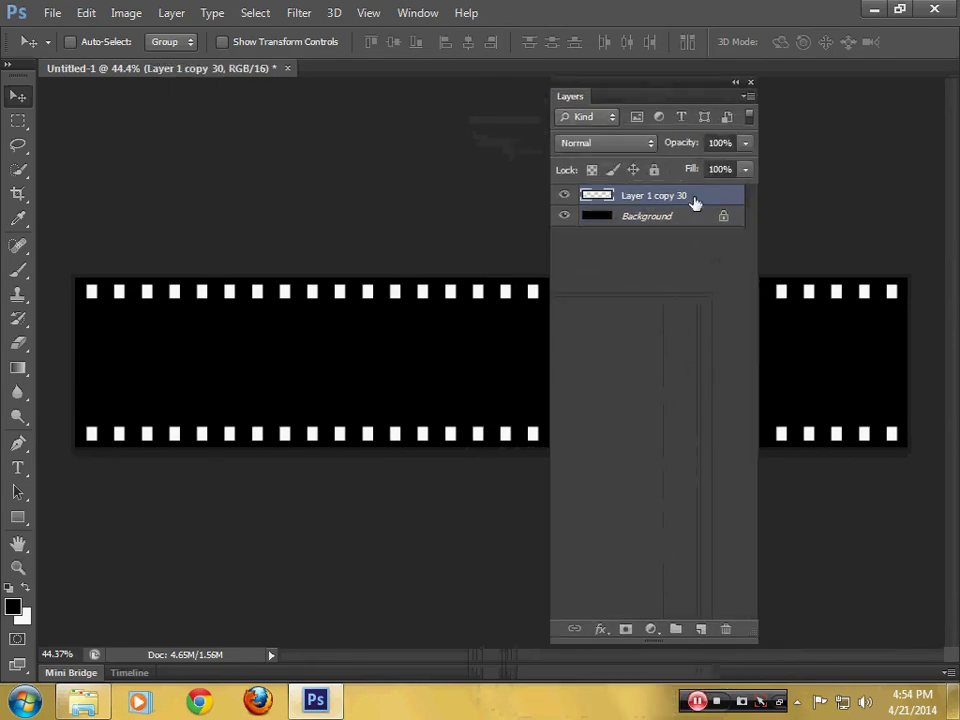
# - On a new layer, draw a white rounded rectangle frame between the left-end sprocket rows
pyautogui.click(699, 628)
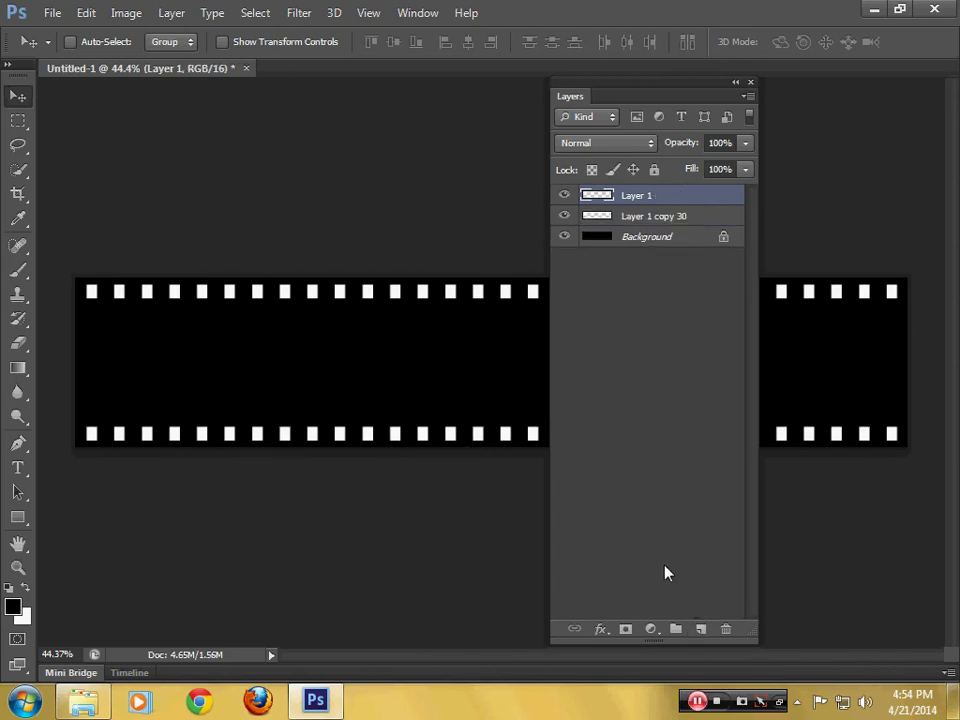
pyautogui.click(24, 522)
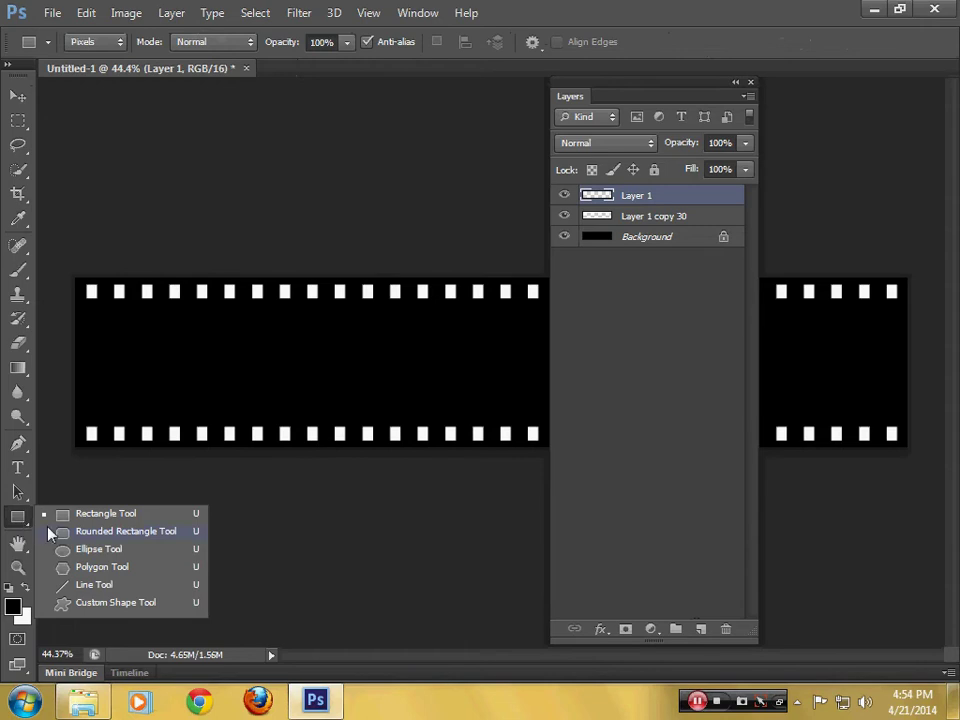
pyautogui.click(118, 535)
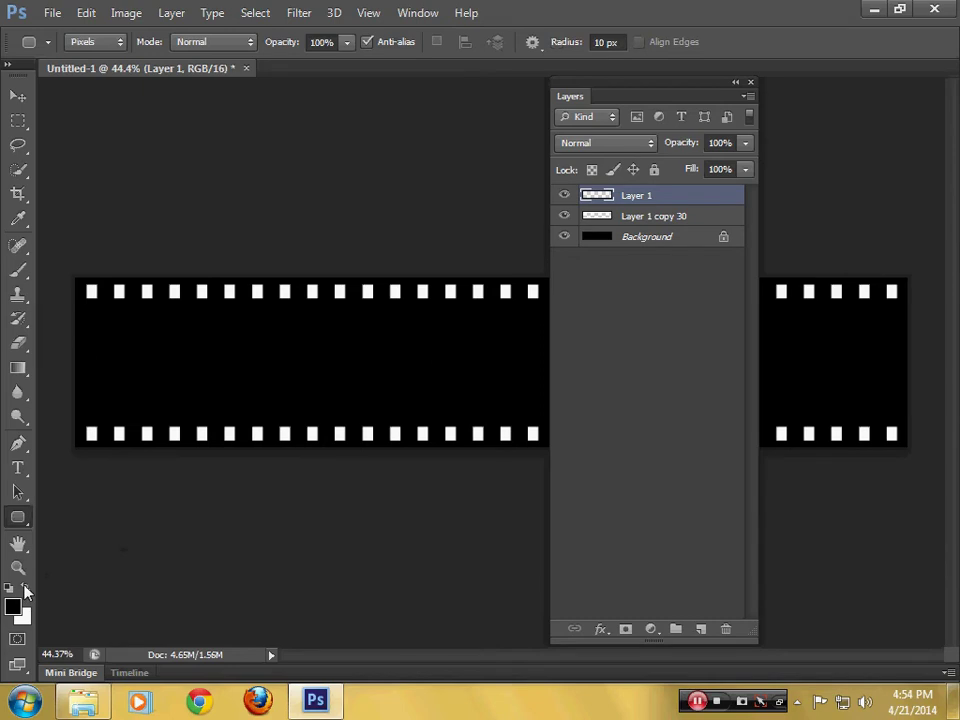
pyautogui.click(25, 590)
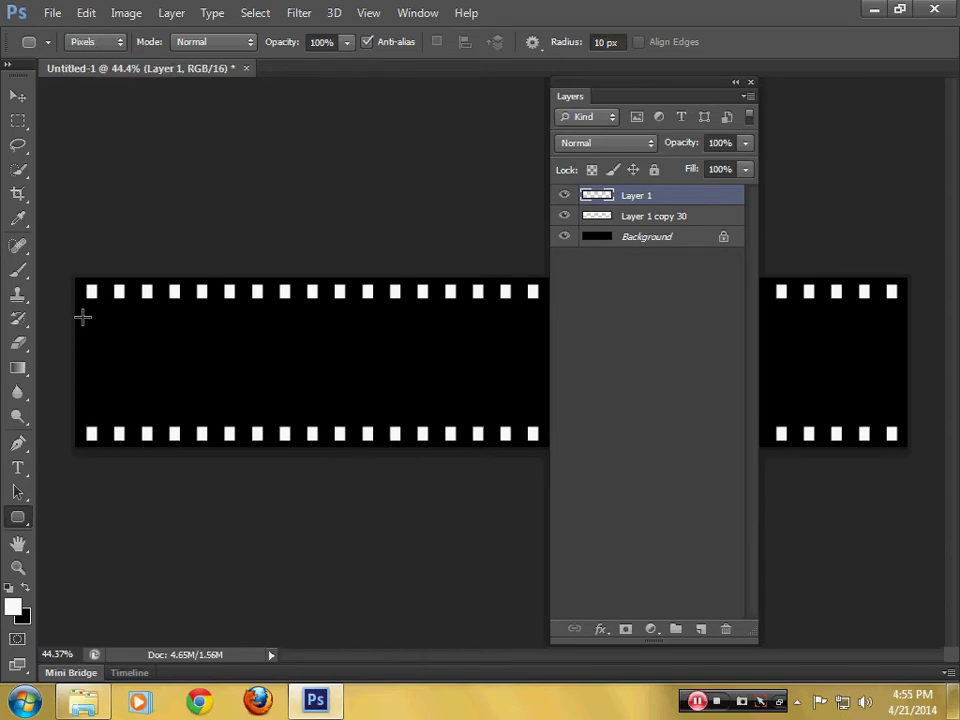
pyautogui.scroll(1, 83, 310)
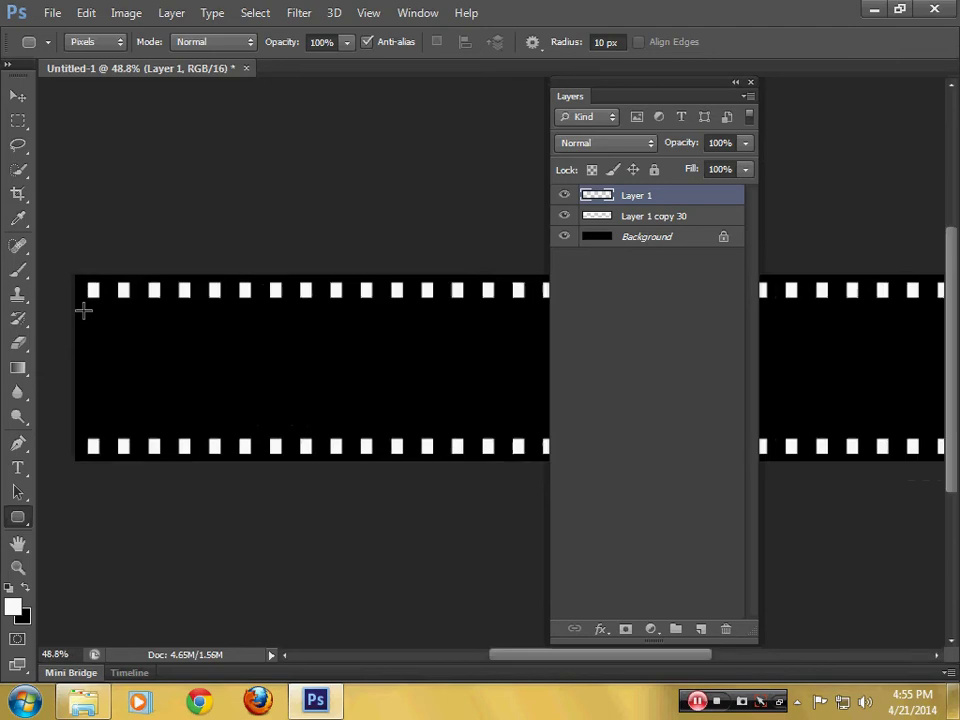
pyautogui.scroll(1, 83, 310)
pyautogui.scroll(2, 83, 310)
pyautogui.scroll(3, 83, 310)
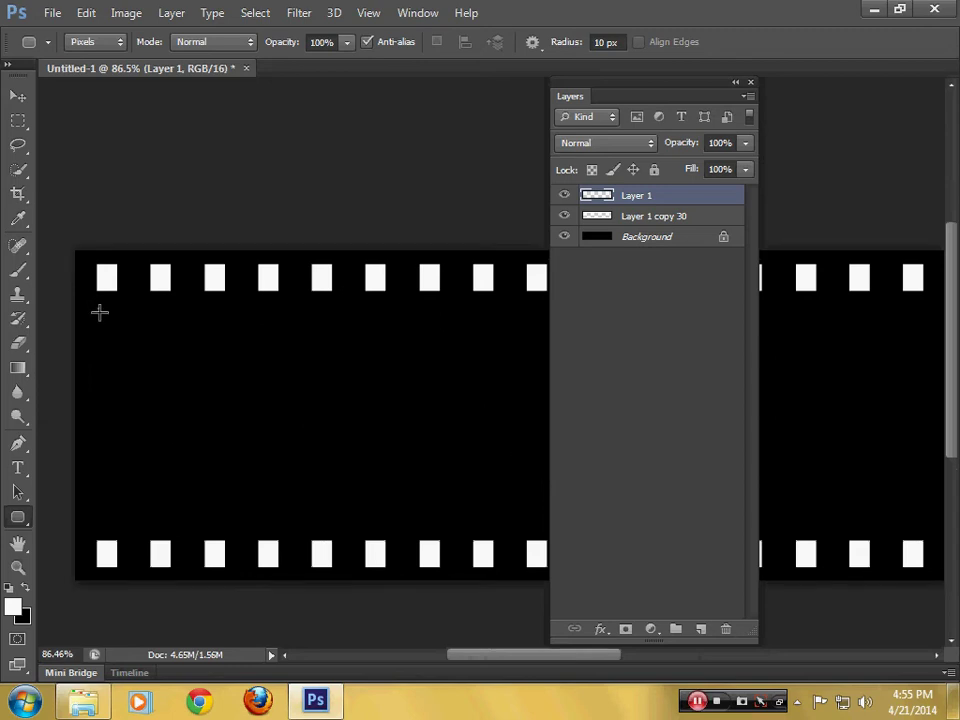
pyautogui.moveTo(97, 308)
pyautogui.mouseDown()
pyautogui.moveTo(293, 479)
pyautogui.moveTo(334, 510)
pyautogui.moveTo(377, 521)
pyautogui.moveTo(364, 523)
pyautogui.mouseUp()
pyautogui.scroll(-2, 364, 523)
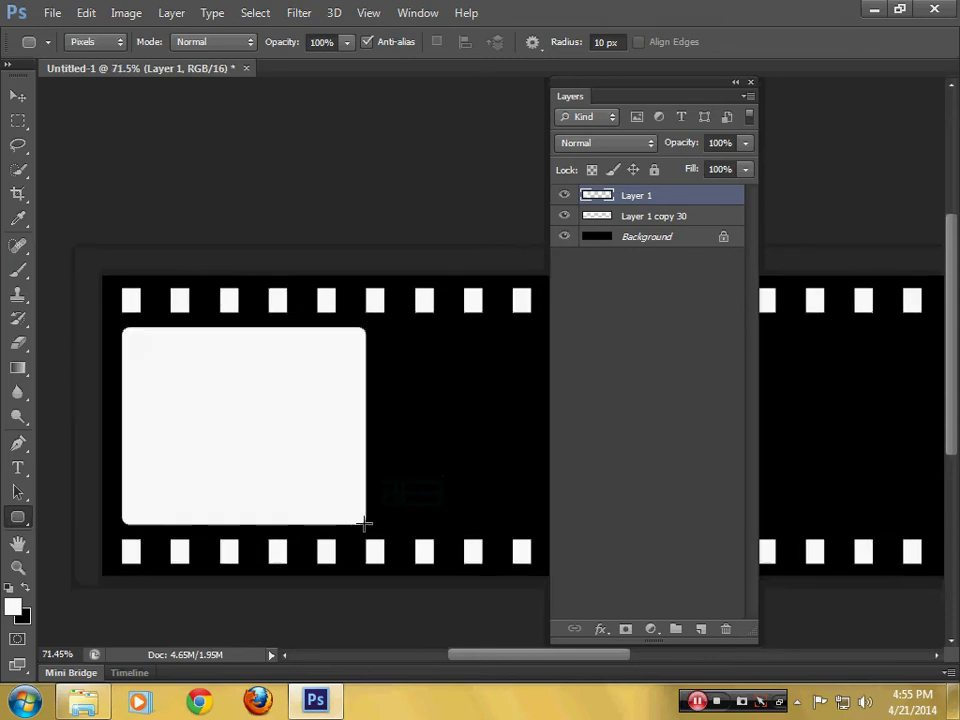
pyautogui.scroll(-3, 364, 523)
pyautogui.scroll(-1, 364, 523)
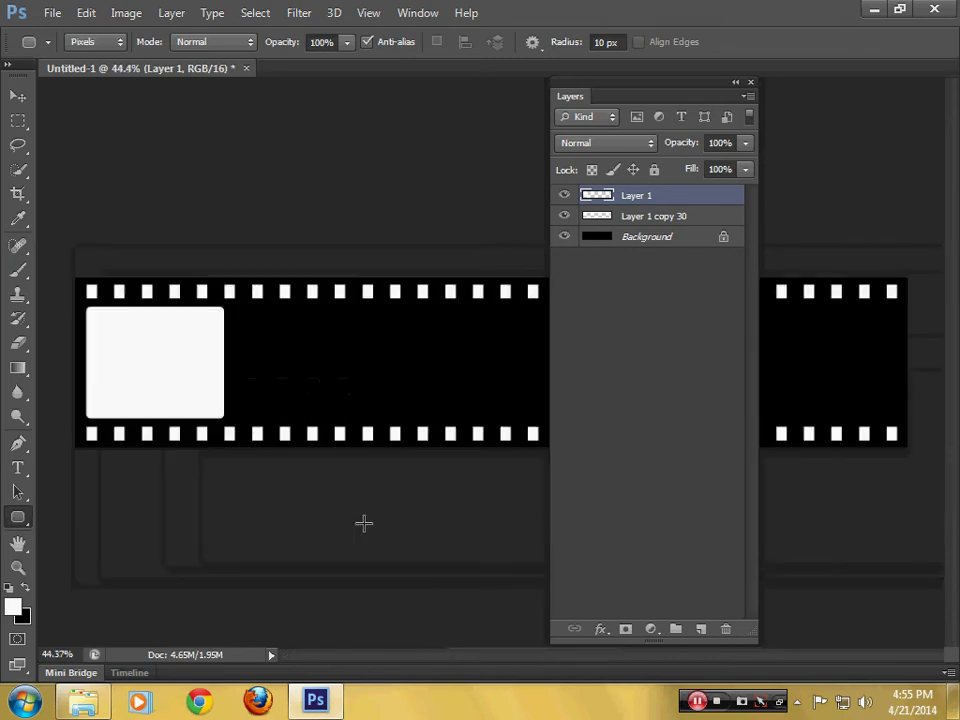
pyautogui.click(18, 95)
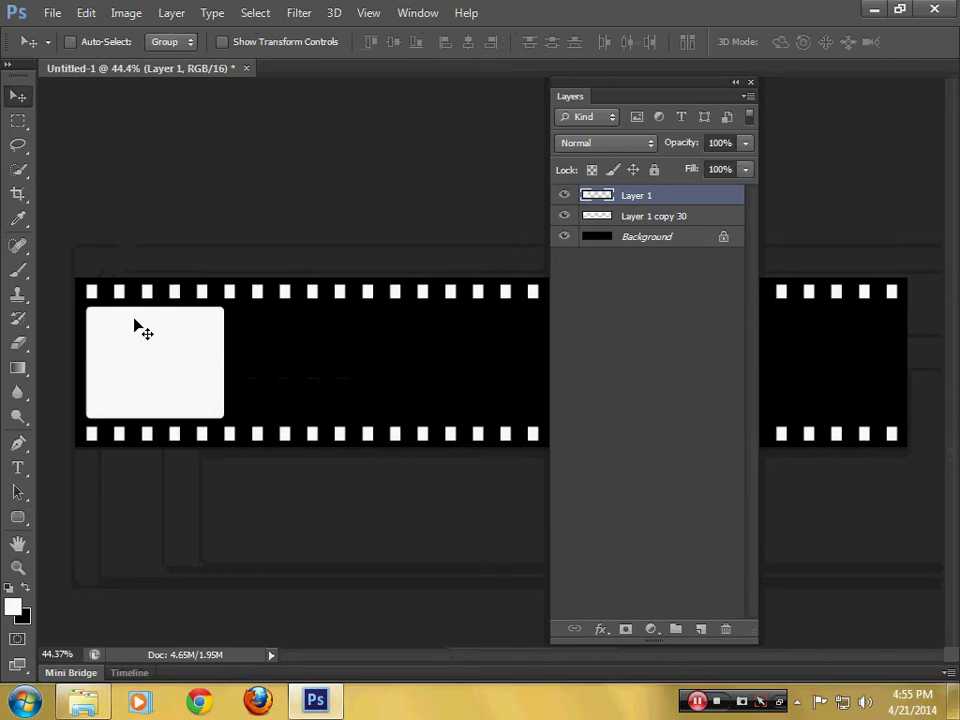
pyautogui.keyDown('shift'); pyautogui.click(641, 240); pyautogui.keyUp('shift')
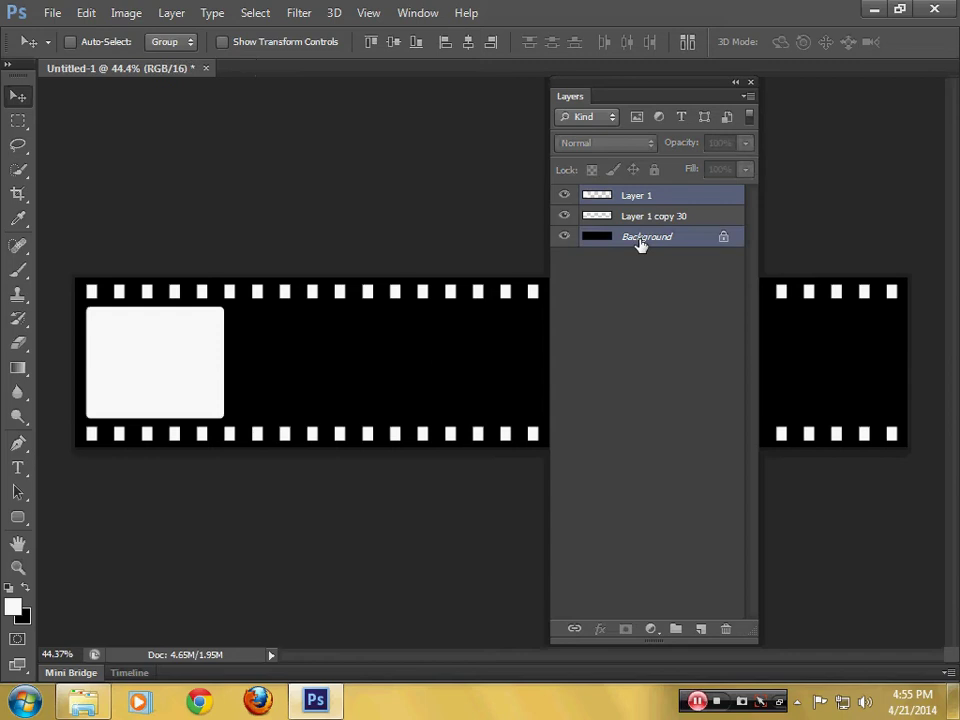
pyautogui.click(395, 42)
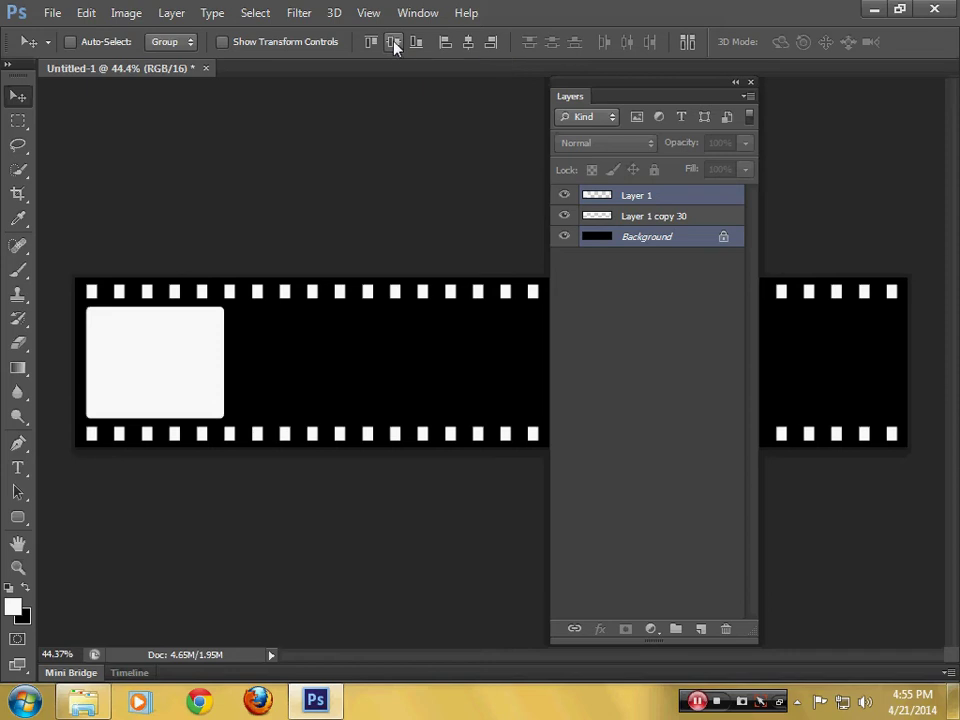
pyautogui.click(668, 197)
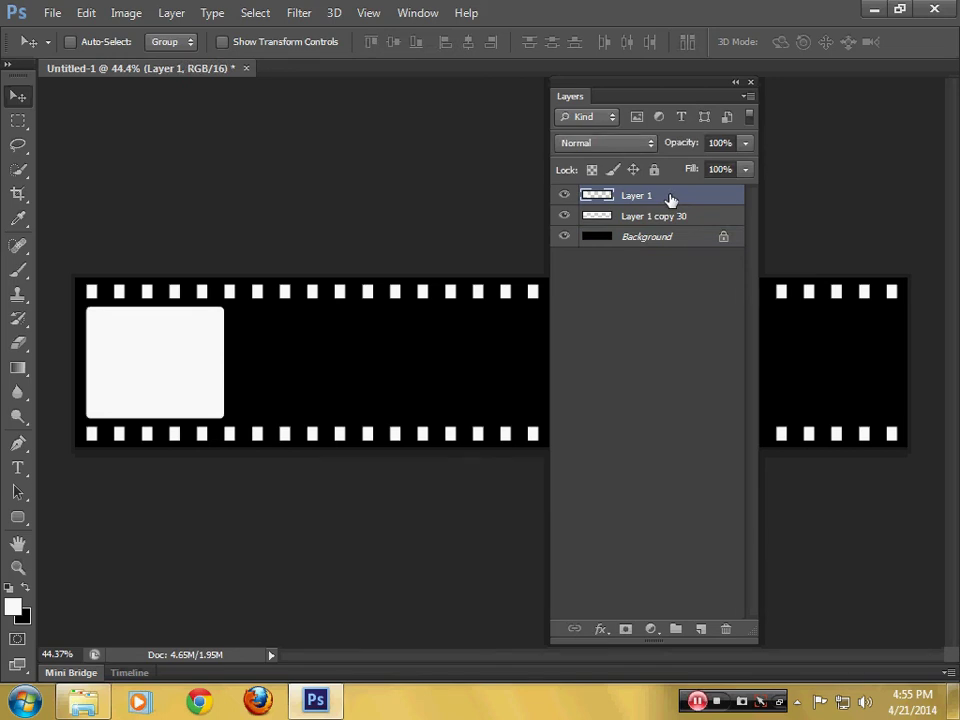
# - Duplicate the white frame layer
pyautogui.hotkey('ctrl', 'j')
pyautogui.hotkey('ctrl', 'j')
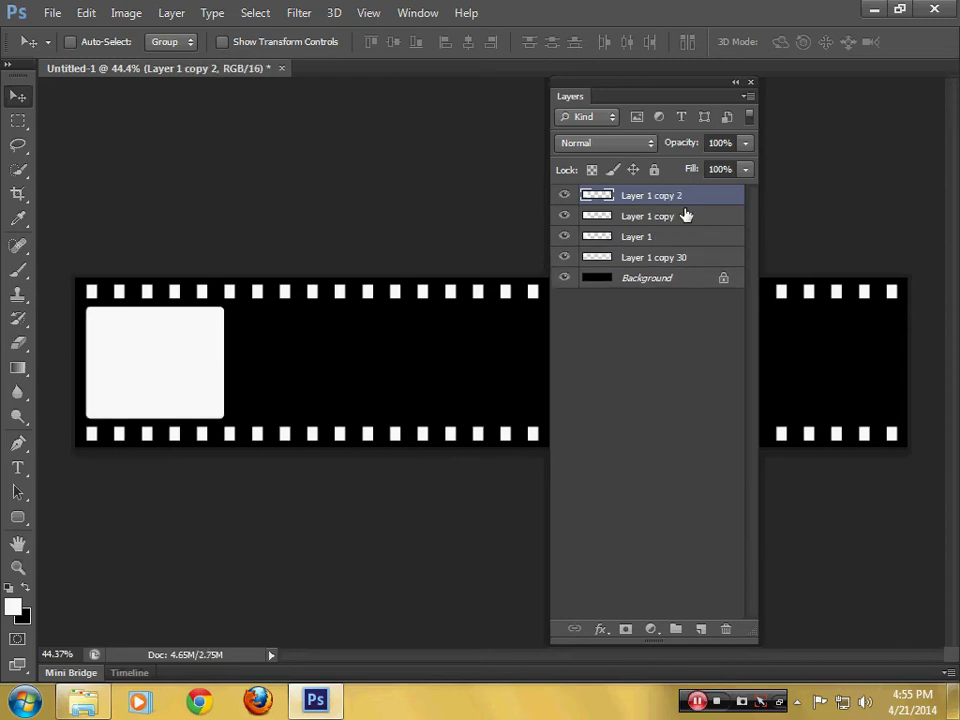
pyautogui.hotkey('ctrl', 'j')
pyautogui.hotkey('ctrl', 'j')
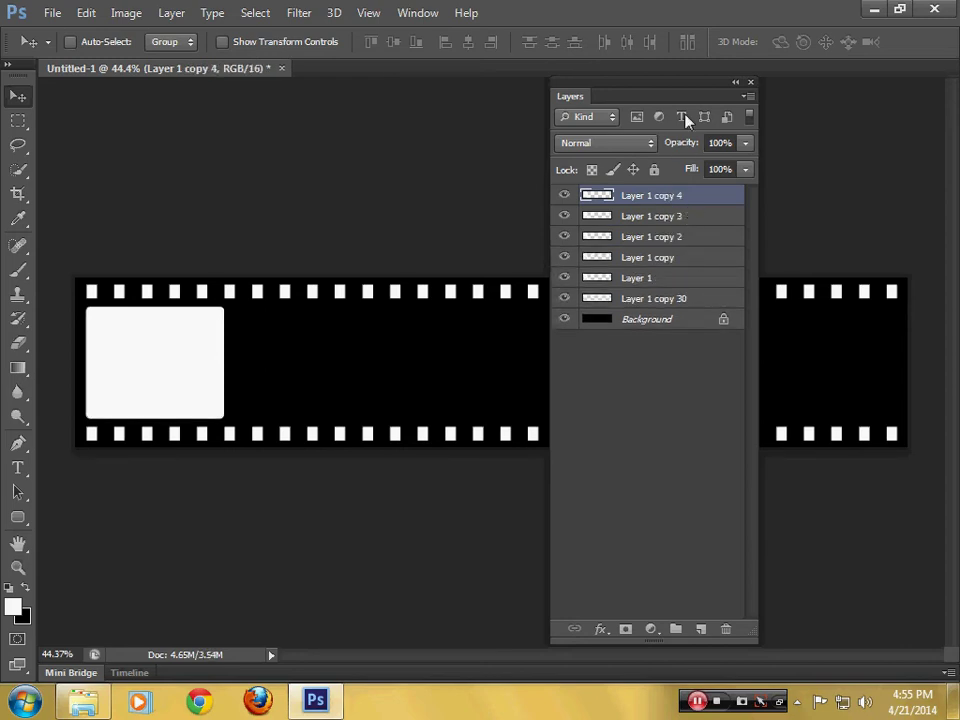
pyautogui.moveTo(681, 90); pyautogui.dragTo(529, 129)
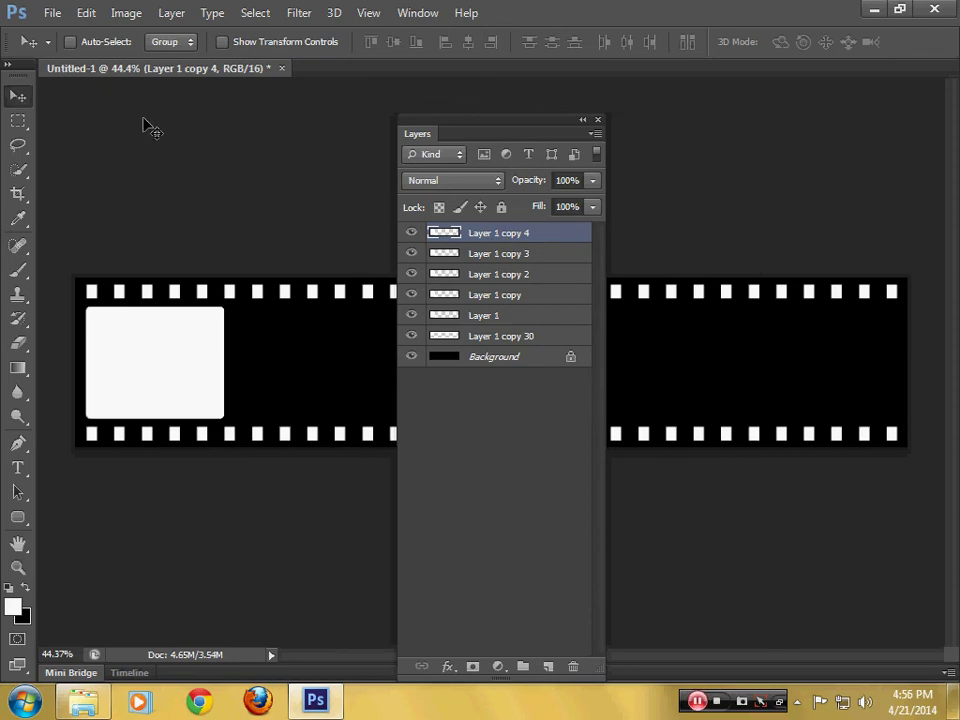
# - Nudge Layer 1 copy 4's frame rightward to the film strip's right end
pyautogui.press('Right')
pyautogui.press('Right')
pyautogui.press('Right')
pyautogui.press('Right')
pyautogui.press('Right')
pyautogui.press('Right')
pyautogui.hotkey('shift', 'Right')
pyautogui.hotkey('shift', 'Right')
pyautogui.hotkey('shift', 'Right')
pyautogui.hotkey('shift', 'Right')
pyautogui.hotkey('shift', 'Right')
pyautogui.hotkey('shift', 'Right')
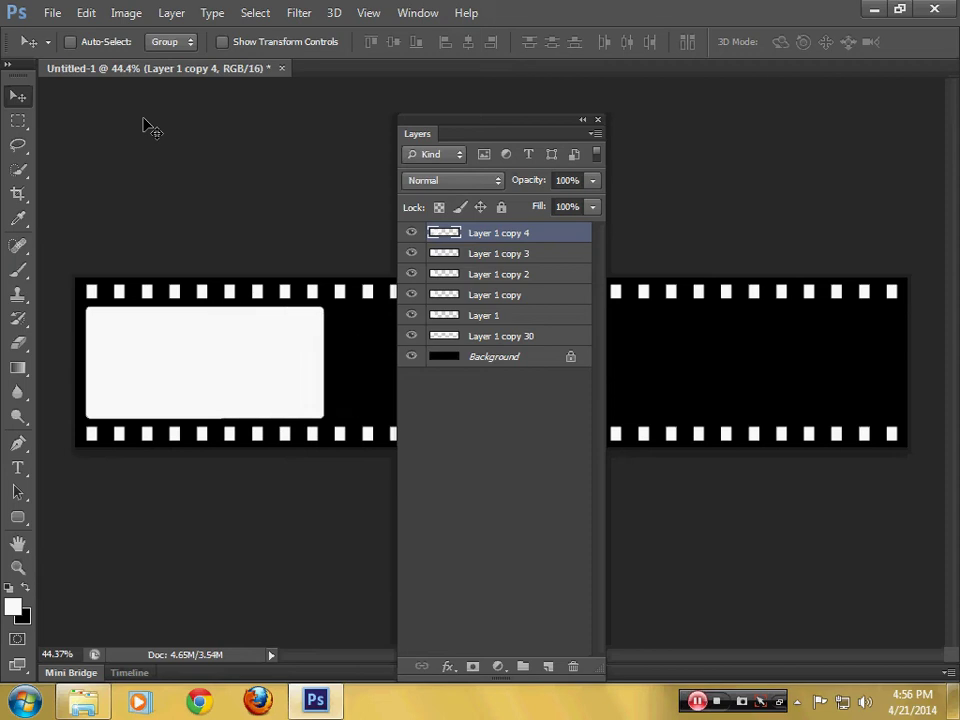
pyautogui.hotkey('shift', 'Right')
pyautogui.hotkey('shift', 'Right')
pyautogui.hotkey('shift', 'Right')
pyautogui.hotkey('shift', 'Right')
pyautogui.hotkey('shift', 'Right')
pyautogui.hotkey('shift', 'Right')
pyautogui.hotkey('shift', 'Right')
pyautogui.hotkey('shift', 'Right')
pyautogui.hotkey('shift', 'Right')
pyautogui.hotkey('shift', 'Right')
pyautogui.hotkey('shift', 'Right')
pyautogui.hotkey('shift', 'Right')
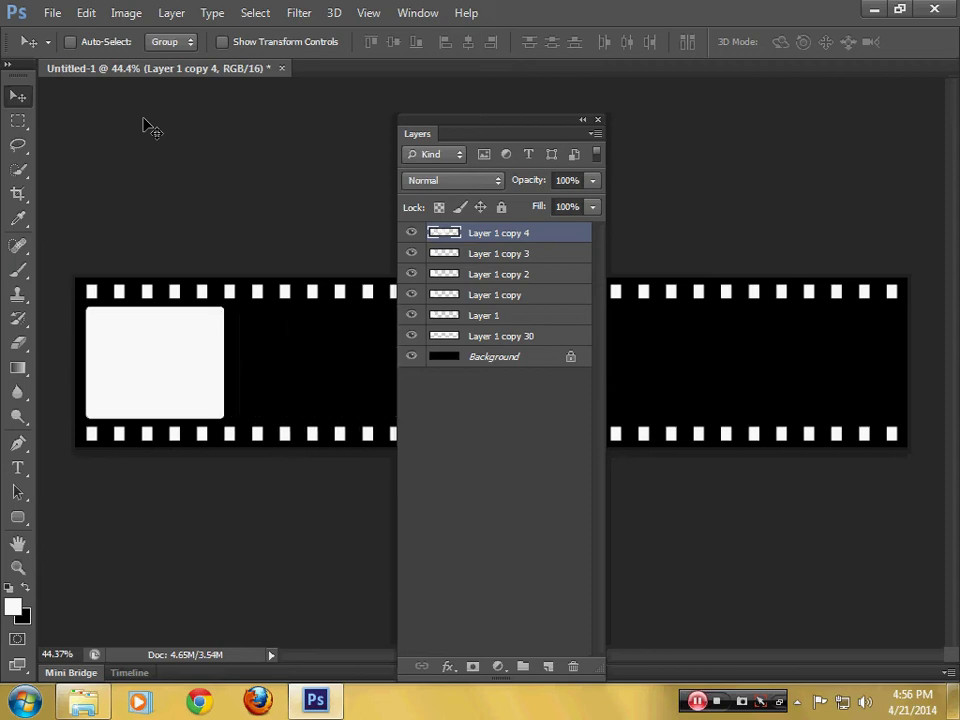
pyautogui.hotkey('shift', 'Right')
pyautogui.hotkey('shift', 'Right')
pyautogui.hotkey('shift', 'Right')
pyautogui.hotkey('shift', 'Right')
pyautogui.hotkey('shift', 'Right')
pyautogui.hotkey('shift', 'Right')
pyautogui.hotkey('shift', 'Right')
pyautogui.hotkey('shift', 'Right')
pyautogui.hotkey('shift', 'Right')
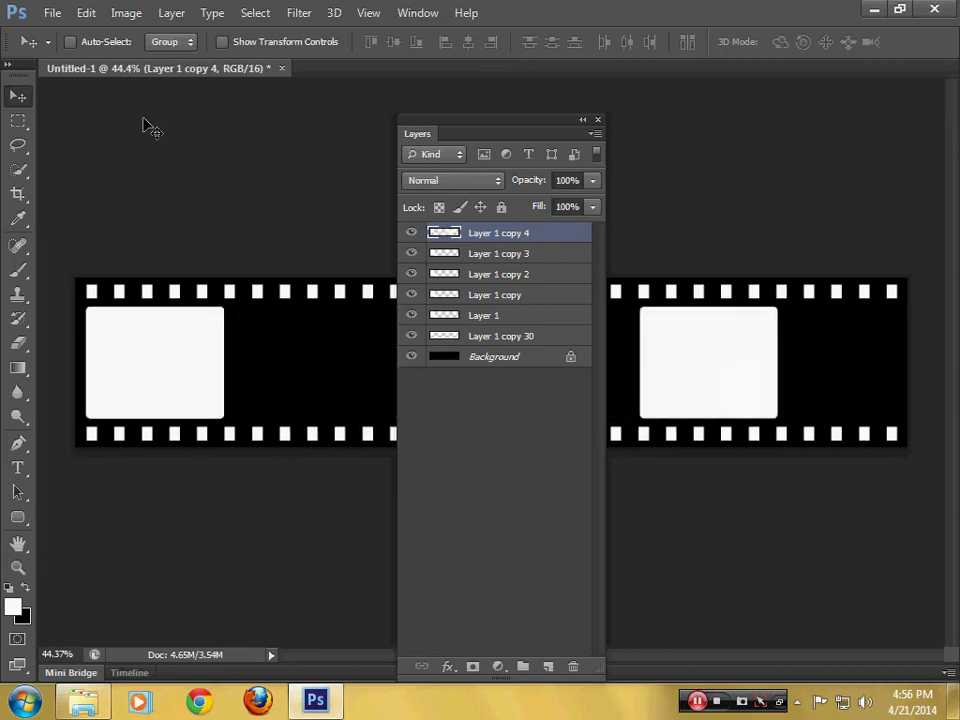
pyautogui.hotkey('shift', 'Right')
pyautogui.hotkey('shift', 'Right')
pyautogui.hotkey('shift', 'Right')
pyautogui.hotkey('shift', 'Right')
pyautogui.hotkey('shift', 'Right')
pyautogui.hotkey('shift', 'Right')
pyautogui.hotkey('shift', 'Right')
pyautogui.hotkey('shift', 'Right')
pyautogui.hotkey('shift', 'Right')
pyautogui.hotkey('shift', 'Right')
pyautogui.hotkey('shift', 'Right')
pyautogui.hotkey('shift', 'Right')
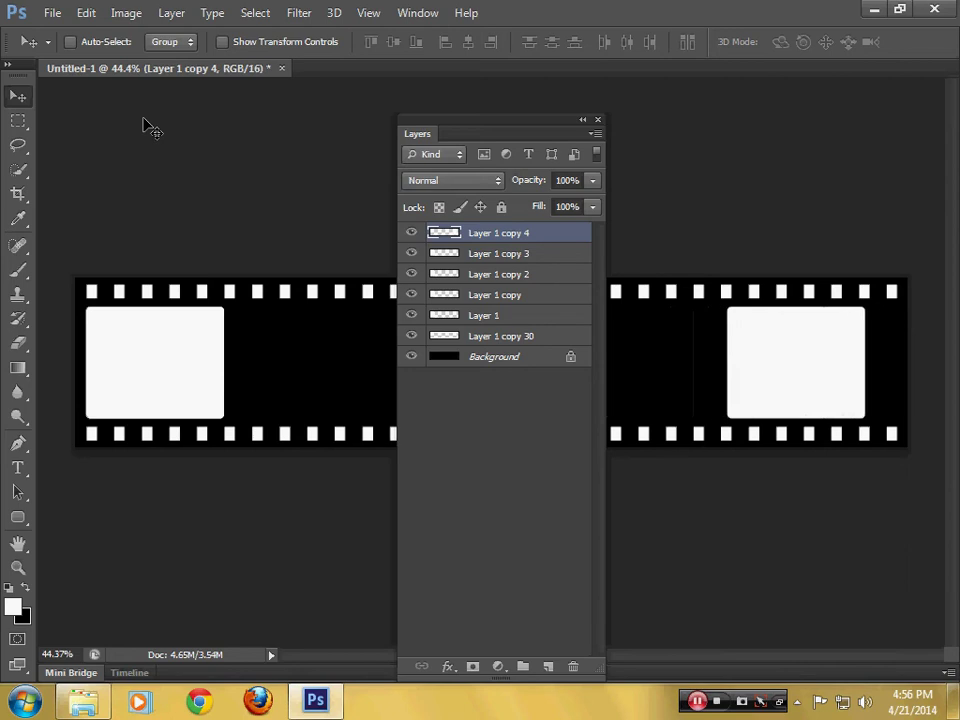
pyautogui.hotkey('shift', 'Right')
pyautogui.hotkey('shift', 'Right')
pyautogui.hotkey('shift', 'Right')
pyautogui.hotkey('shift', 'Right')
pyautogui.hotkey('shift', 'Right')
pyautogui.hotkey('shift', 'Right')
pyautogui.hotkey('shift', 'Right')
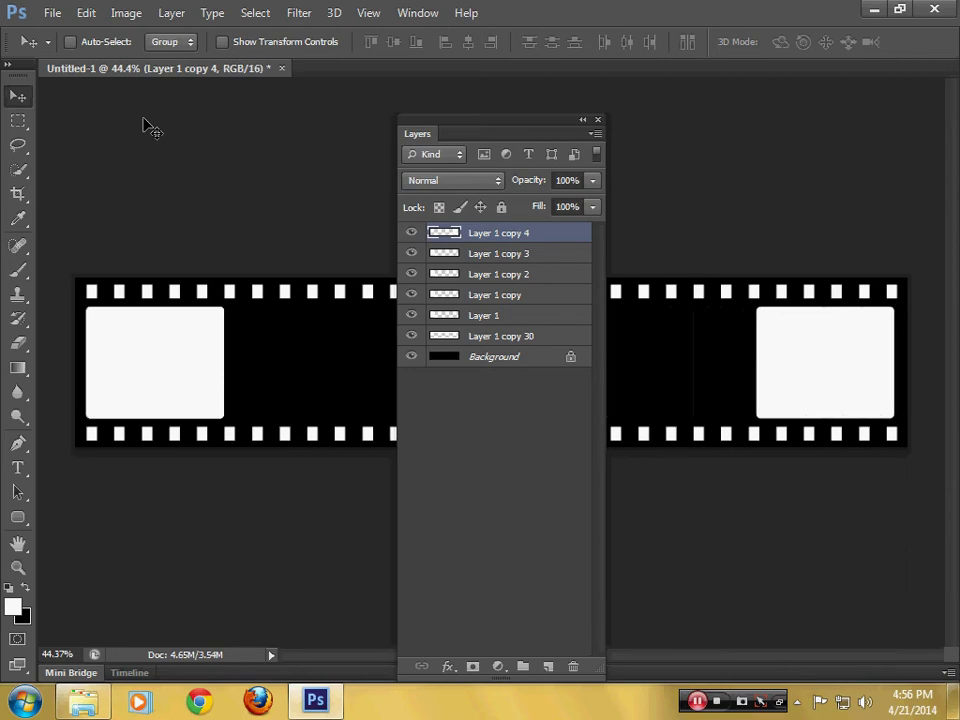
pyautogui.press('Right')
pyautogui.press('Right')
pyautogui.press('Right')
pyautogui.press('Right')
pyautogui.press('Right')
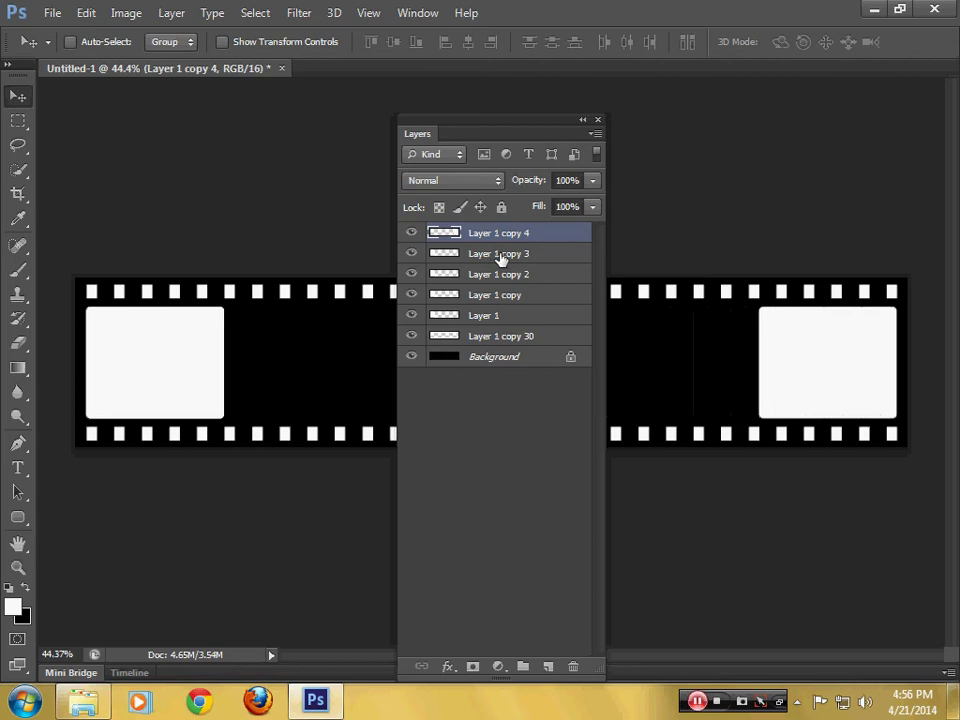
# - Select Layer 1 through Layer 1 copy 4 and distribute their horizontal centers evenly
pyautogui.keyDown('shift'); pyautogui.click(522, 318); pyautogui.keyUp('shift')
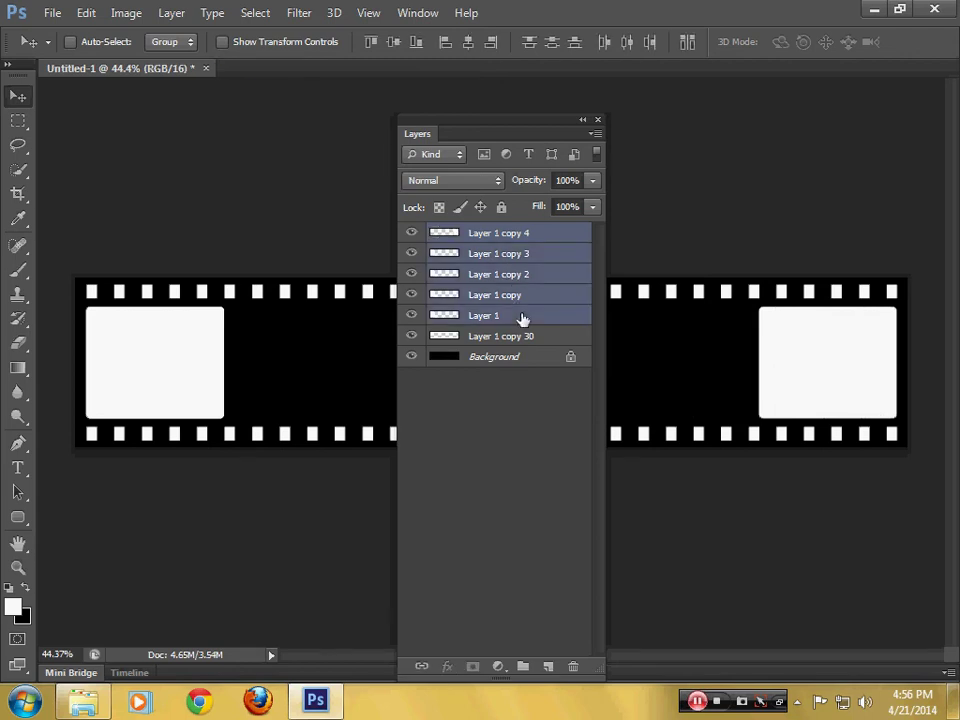
pyautogui.click(626, 43)
pyautogui.moveTo(549, 126); pyautogui.dragTo(536, 394)
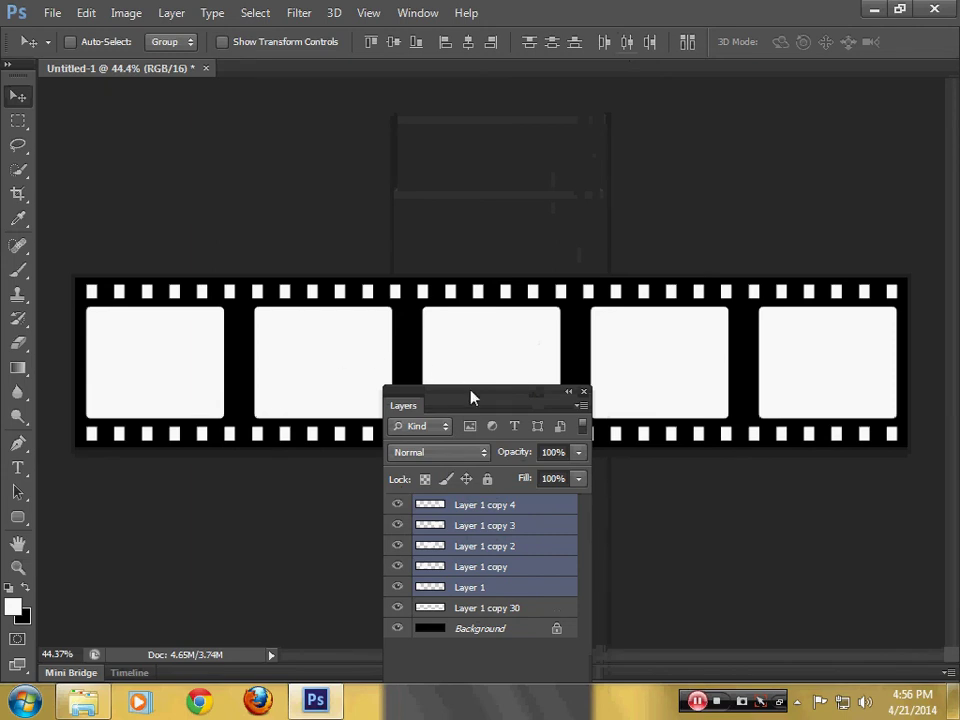
pyautogui.moveTo(471, 395)
pyautogui.mouseDown()
pyautogui.moveTo(546, 223)
pyautogui.moveTo(555, 130)
pyautogui.mouseUp()
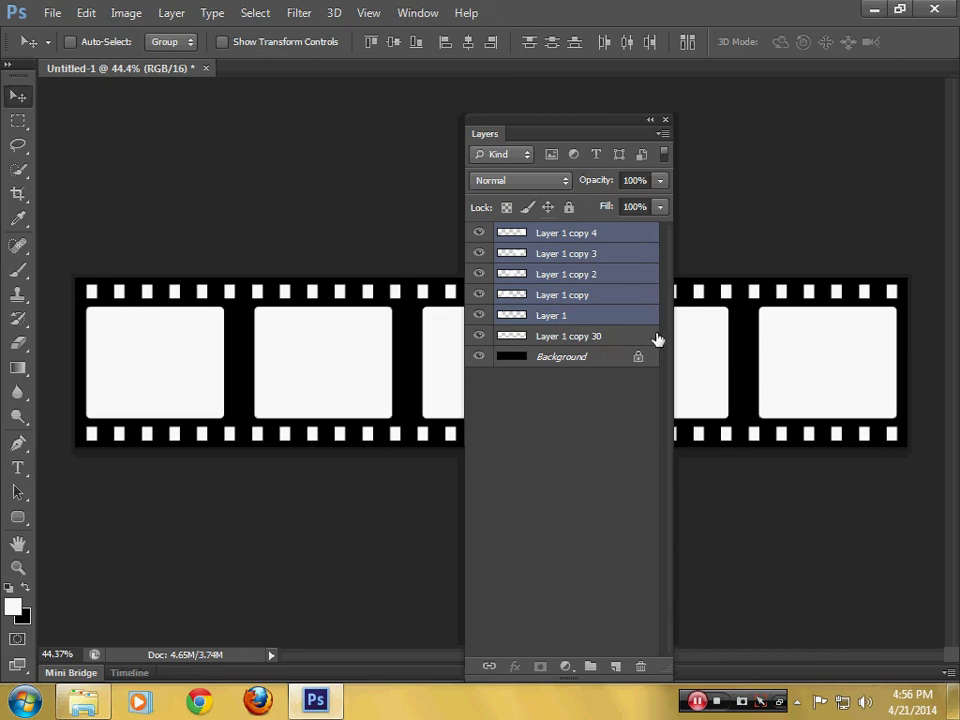
# - Rename Layer 1 to FRAME 1 and Layer 1 copy to FRAME 2
pyautogui.doubleClick(557, 318)
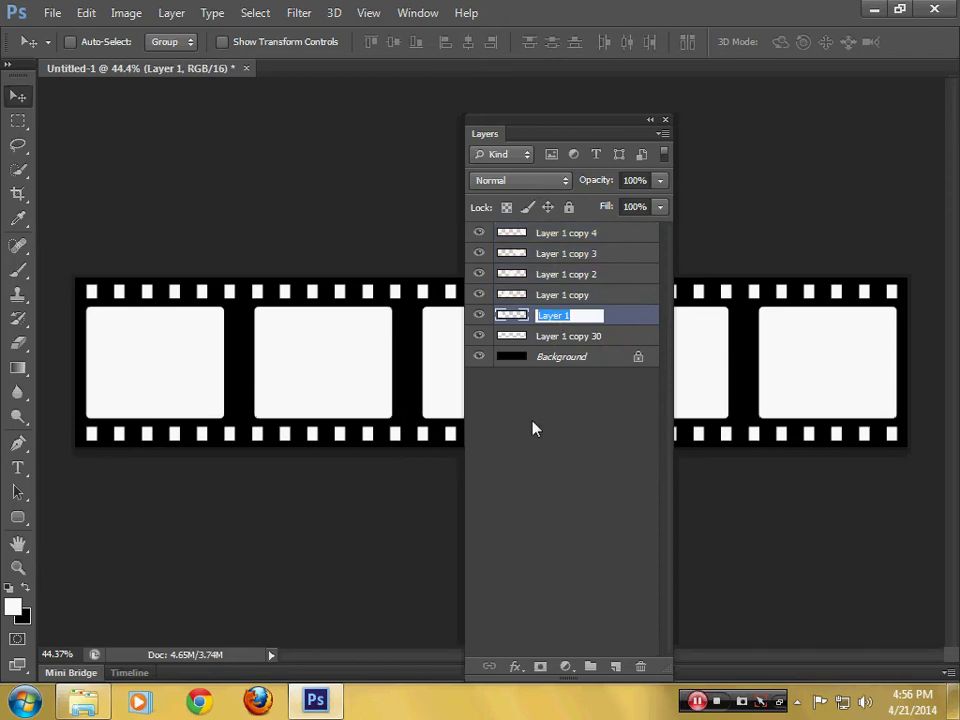
pyautogui.write('FRAME ')
pyautogui.write('1')
pyautogui.press('Return')
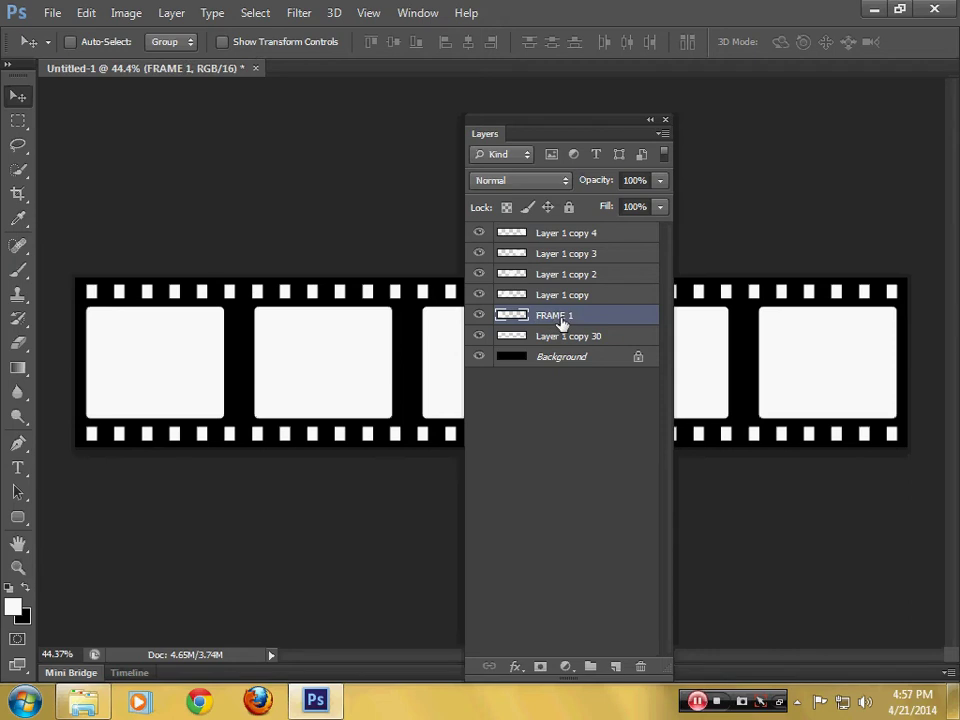
pyautogui.doubleClick(567, 316)
pyautogui.rightClick(558, 316)
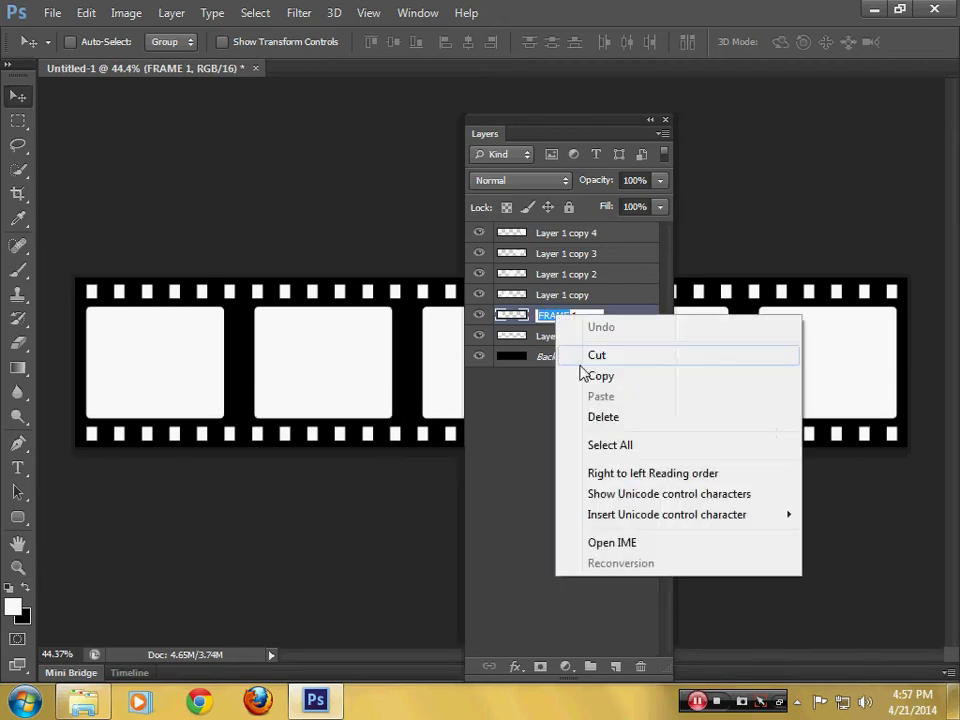
pyautogui.click(596, 376)
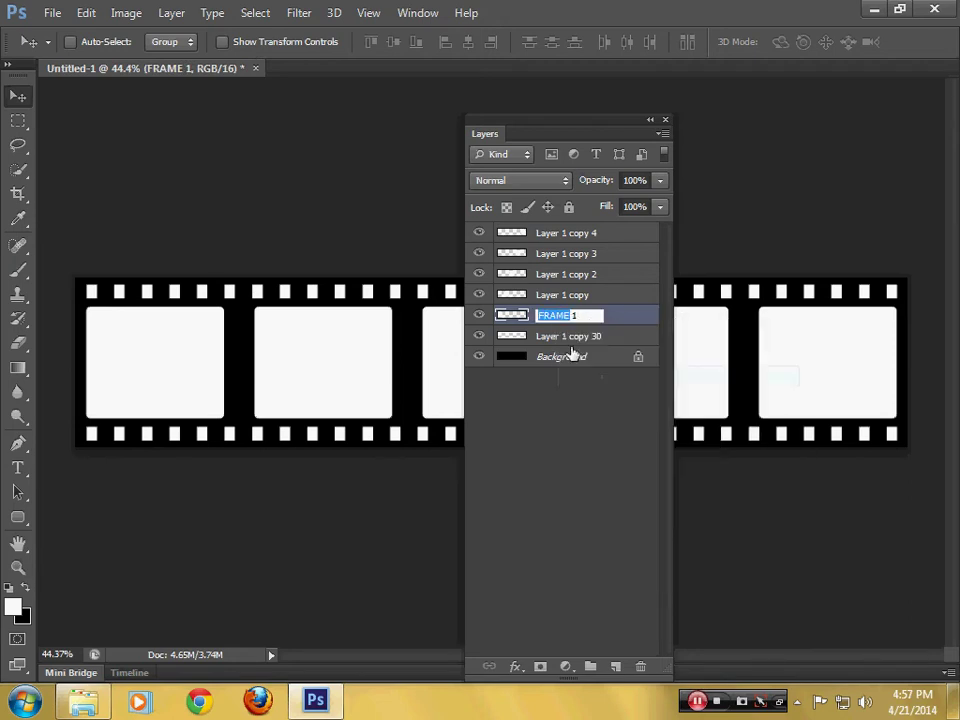
pyautogui.doubleClick(549, 296)
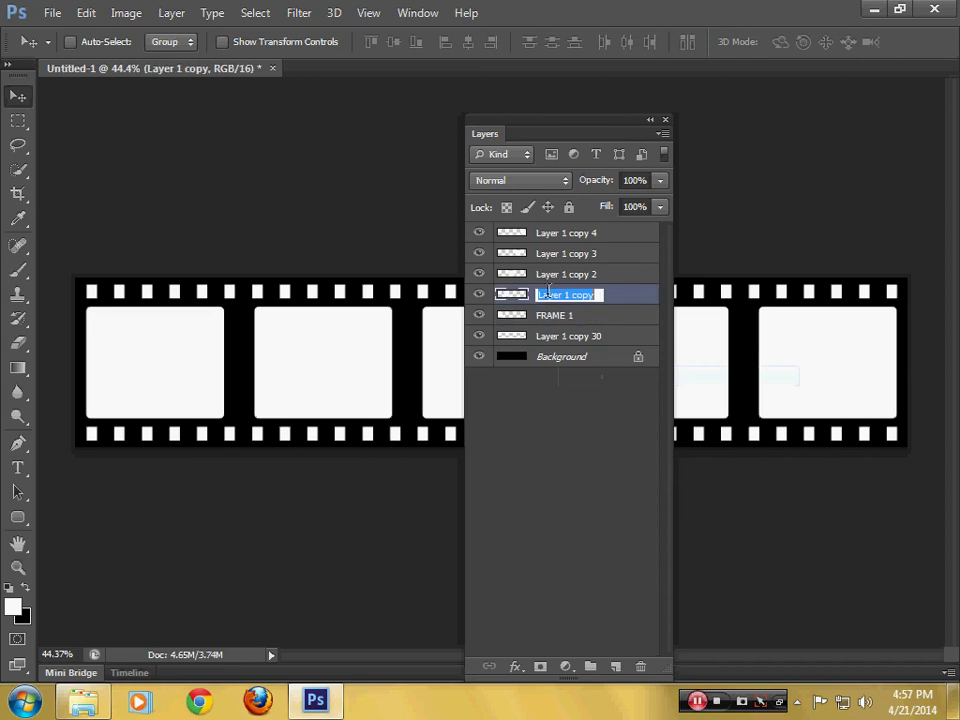
pyautogui.hotkey('ctrl', 'v')
pyautogui.write('2')
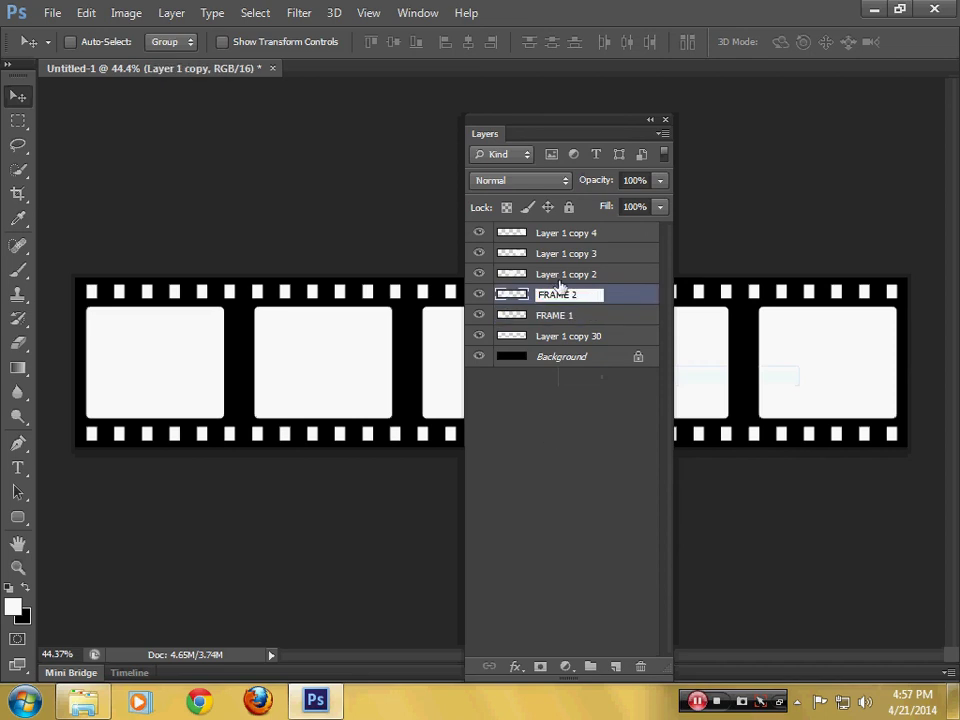
# - Rename the remaining frame layers FRAME 3, FRAME 4 and FRAME 5
pyautogui.doubleClick(556, 274)
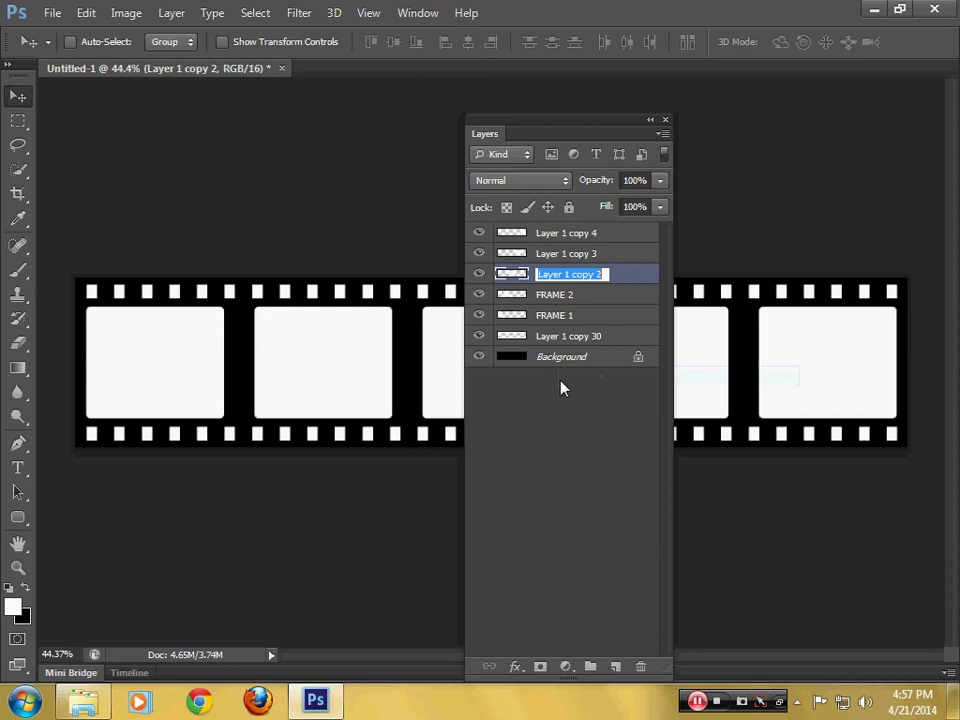
pyautogui.hotkey('ctrl', 'v')
pyautogui.write('3')
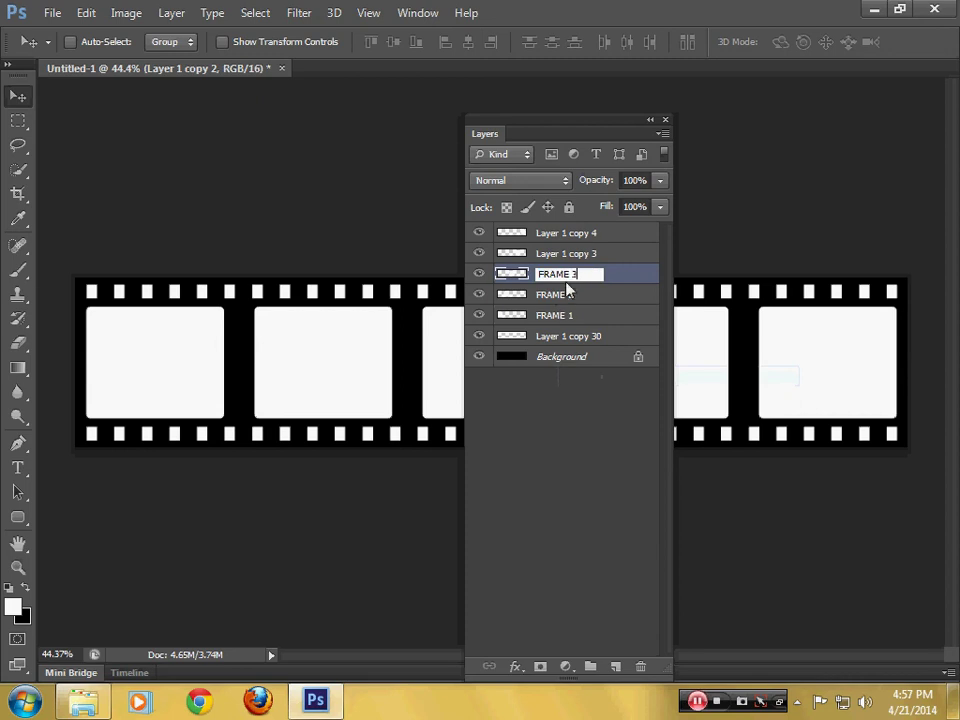
pyautogui.press('Return')
pyautogui.doubleClick(566, 254)
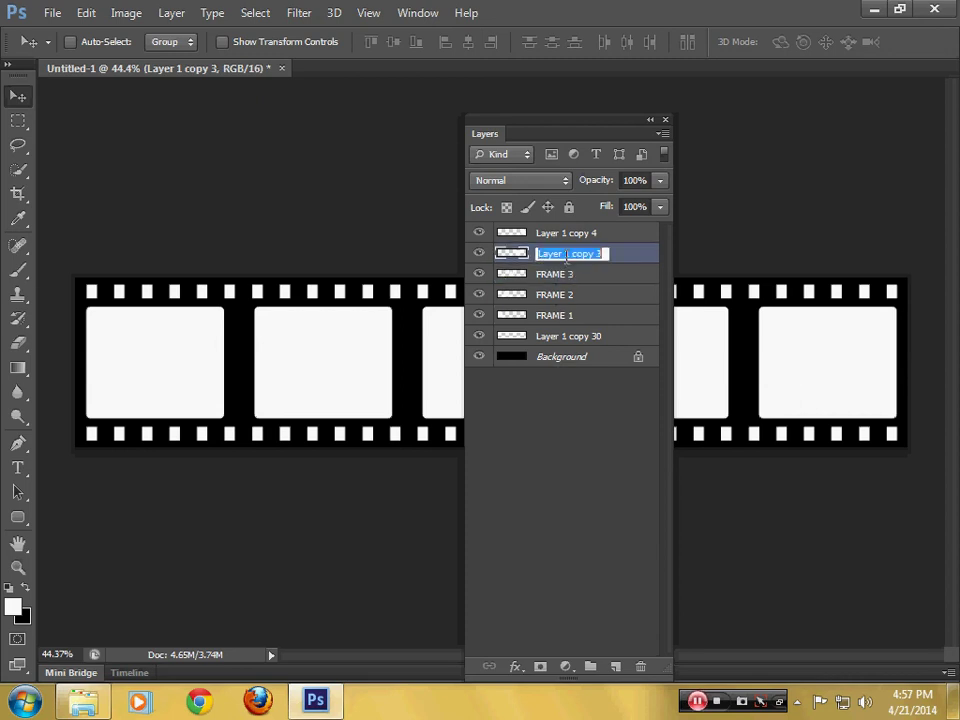
pyautogui.hotkey('ctrl', 'v')
pyautogui.write('4')
pyautogui.press('Return')
pyautogui.doubleClick(575, 233)
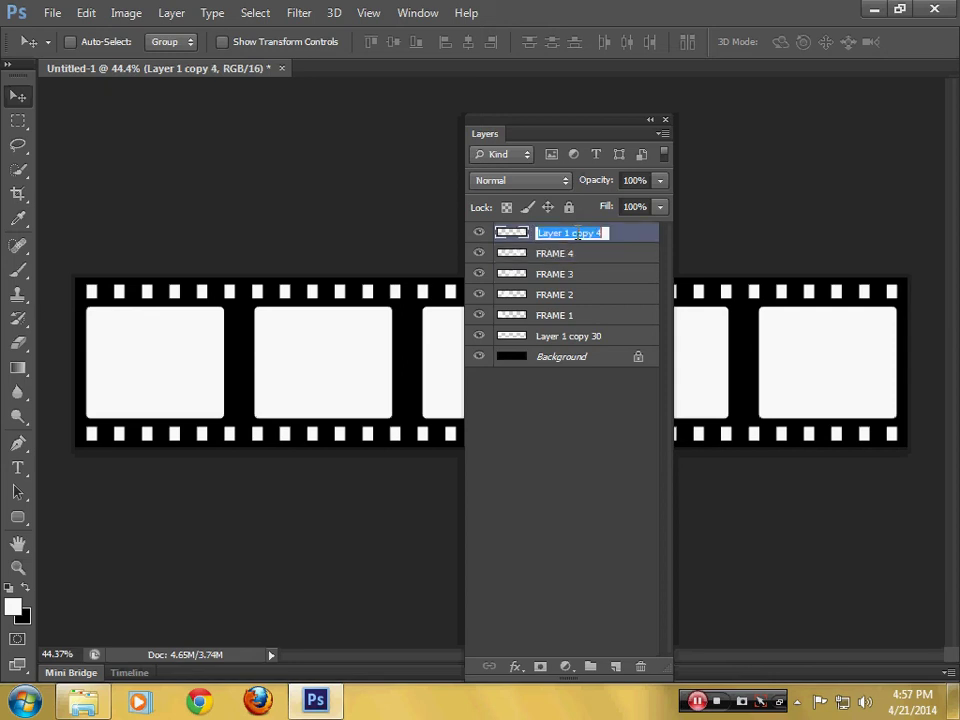
pyautogui.hotkey('ctrl', 'v')
pyautogui.write('5')
pyautogui.press('Return')
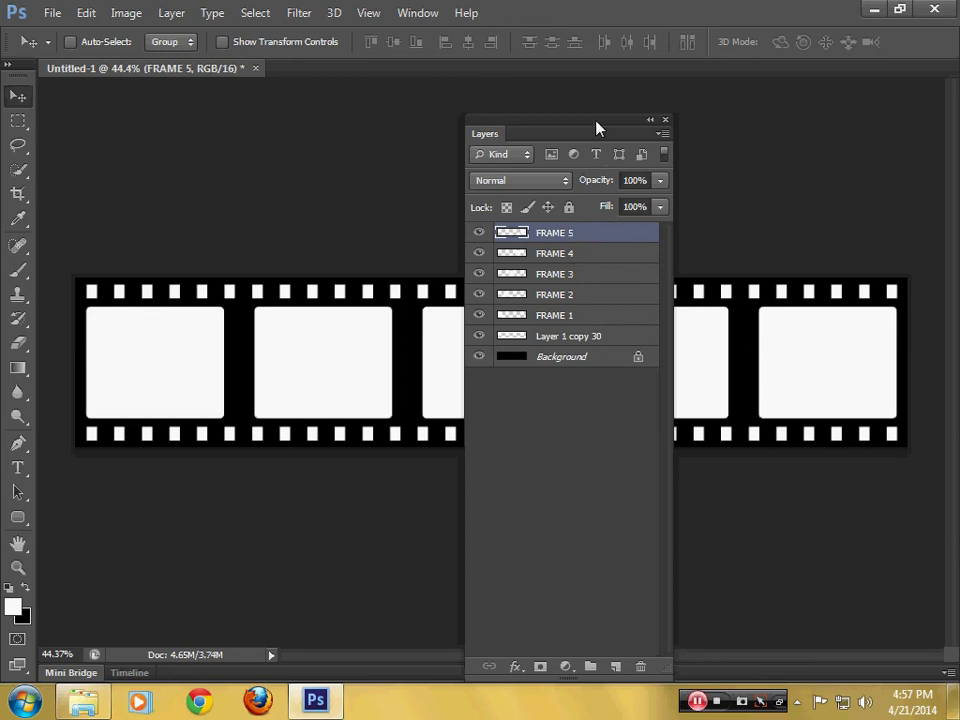
pyautogui.moveTo(597, 128); pyautogui.dragTo(596, 403)
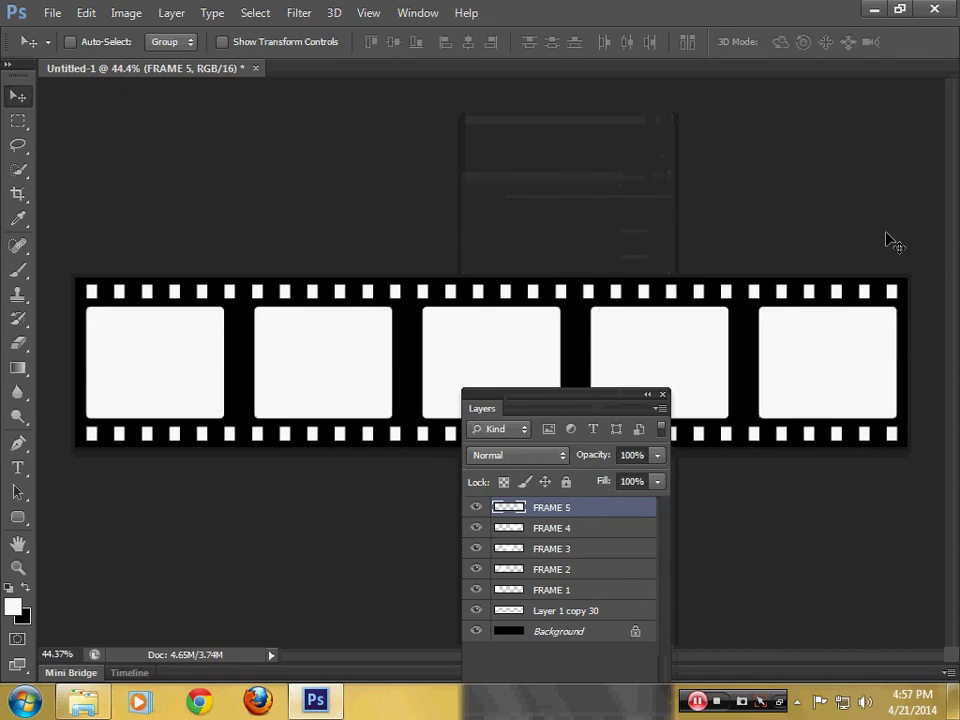
pyautogui.moveTo(542, 407); pyautogui.dragTo(550, 151)
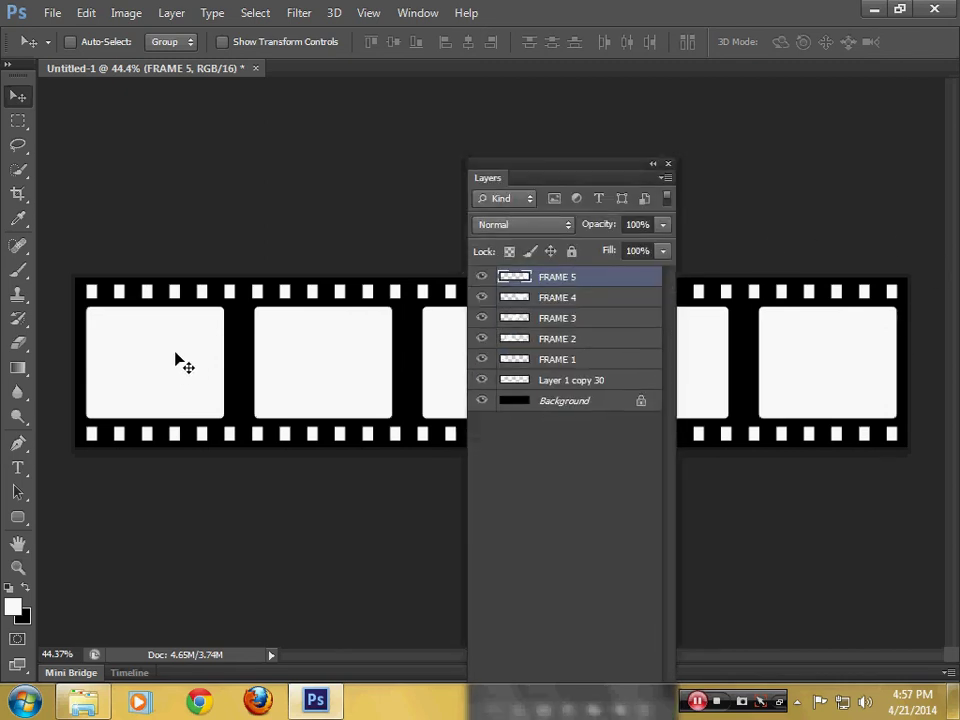
# - Open 3DFilmstrip1–5.jpg together from the Desktop's chapter9 folder via File > Open
pyautogui.click(54, 18)
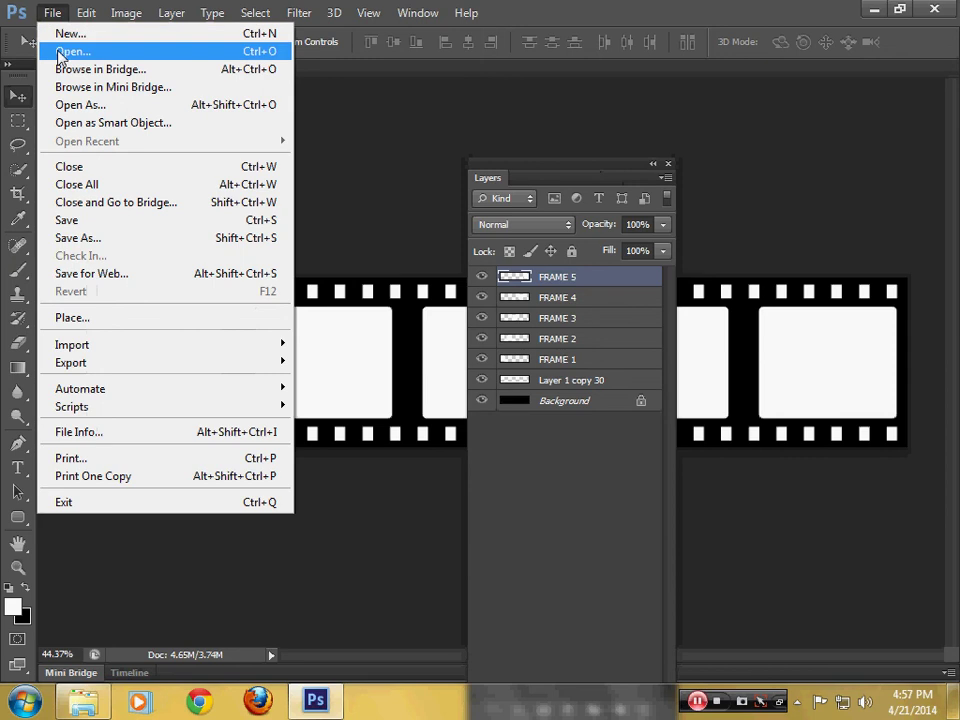
pyautogui.click(62, 52)
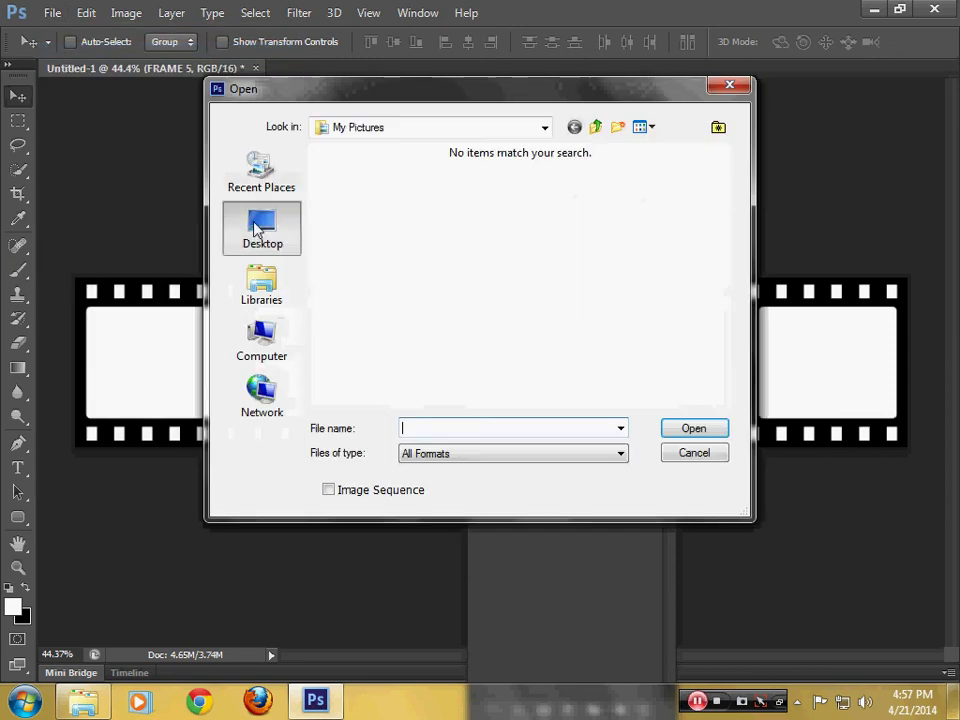
pyautogui.click(255, 226)
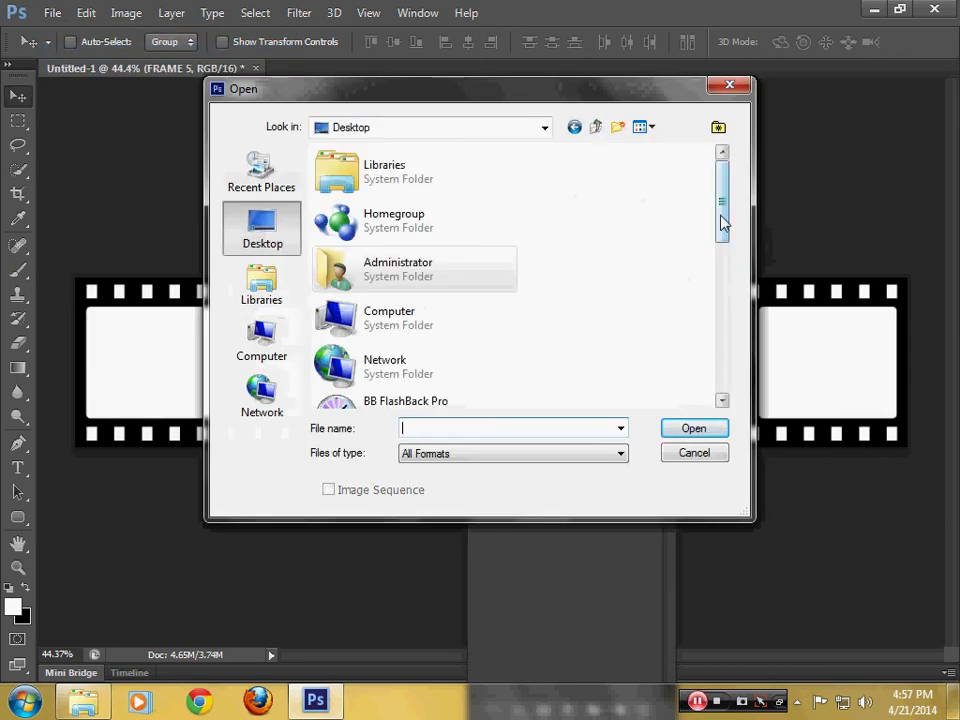
pyautogui.moveTo(722, 214); pyautogui.dragTo(724, 314)
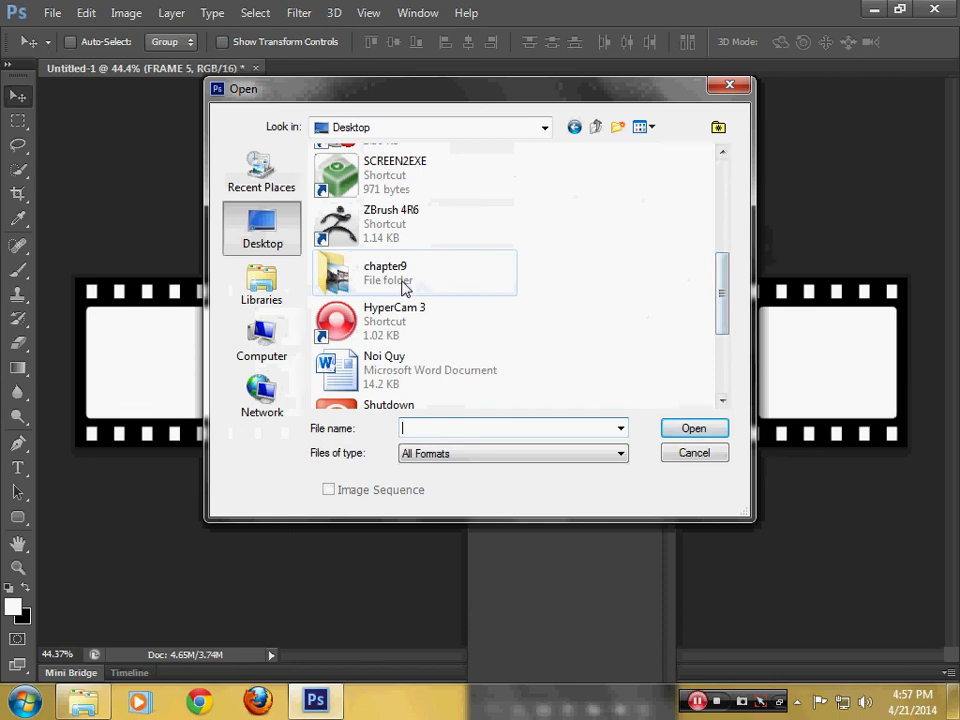
pyautogui.doubleClick(403, 286)
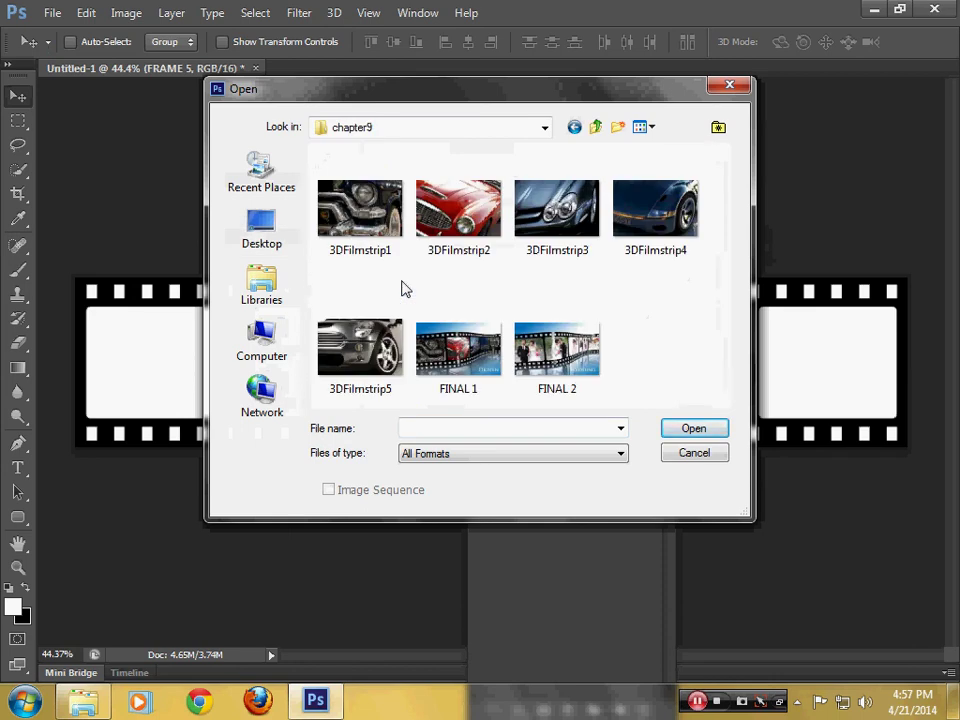
pyautogui.click(372, 218)
pyautogui.keyDown('shift'); pyautogui.click(650, 217); pyautogui.keyUp('shift')
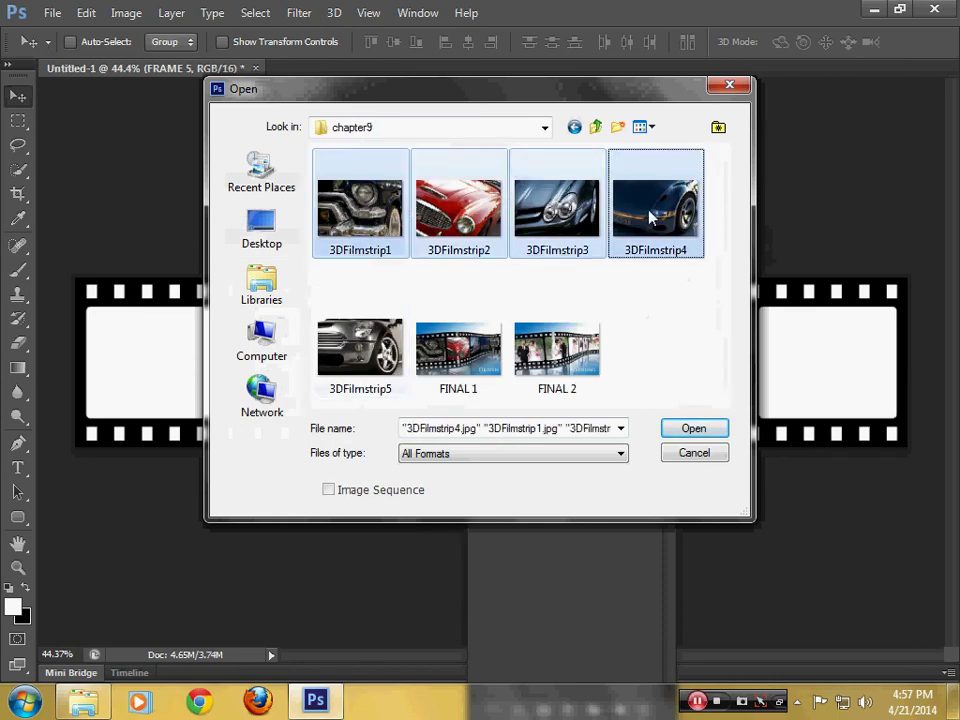
pyautogui.keyDown('ctrl'); pyautogui.click(360, 345); pyautogui.keyUp('ctrl')
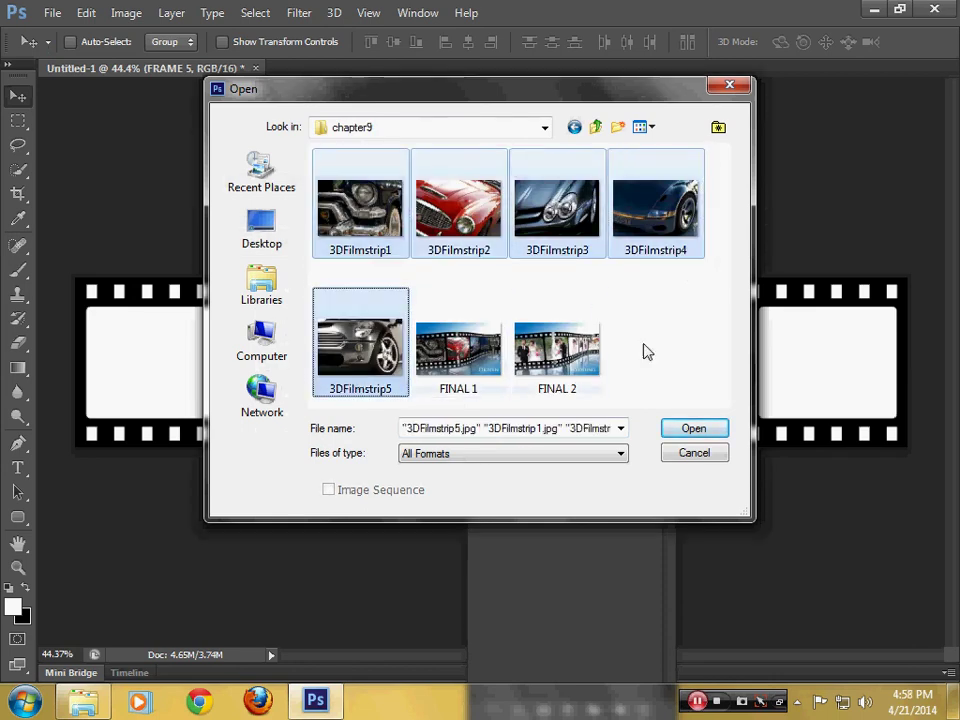
pyautogui.click(688, 429)
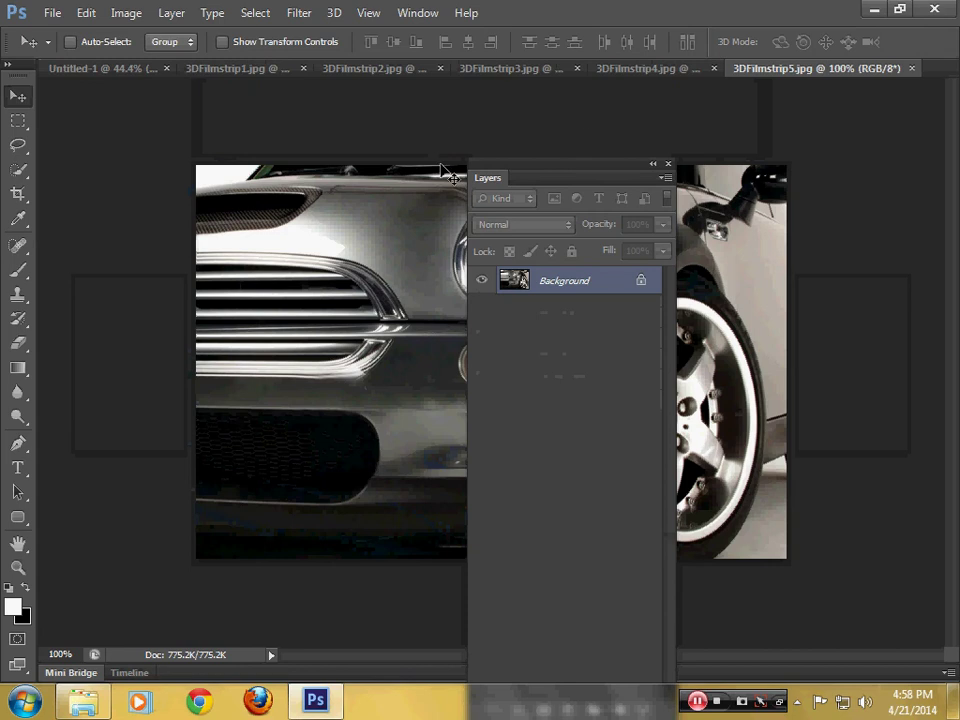
# - Tile all open documents in the 6-up window arrangement
pyautogui.click(416, 20)
pyautogui.moveTo(500, 13)
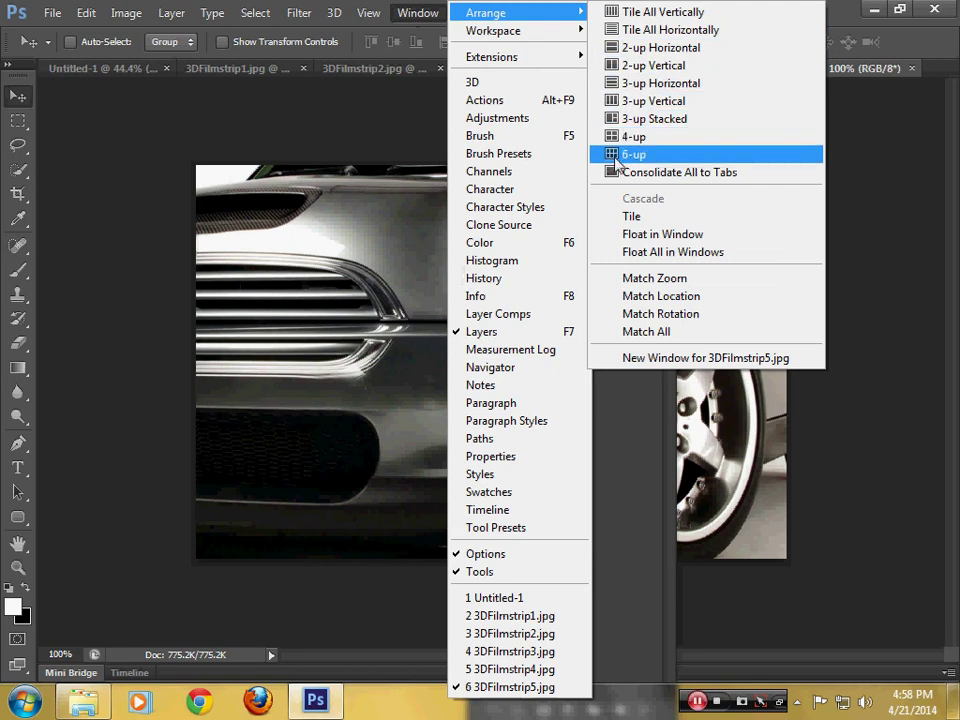
pyautogui.click(615, 163)
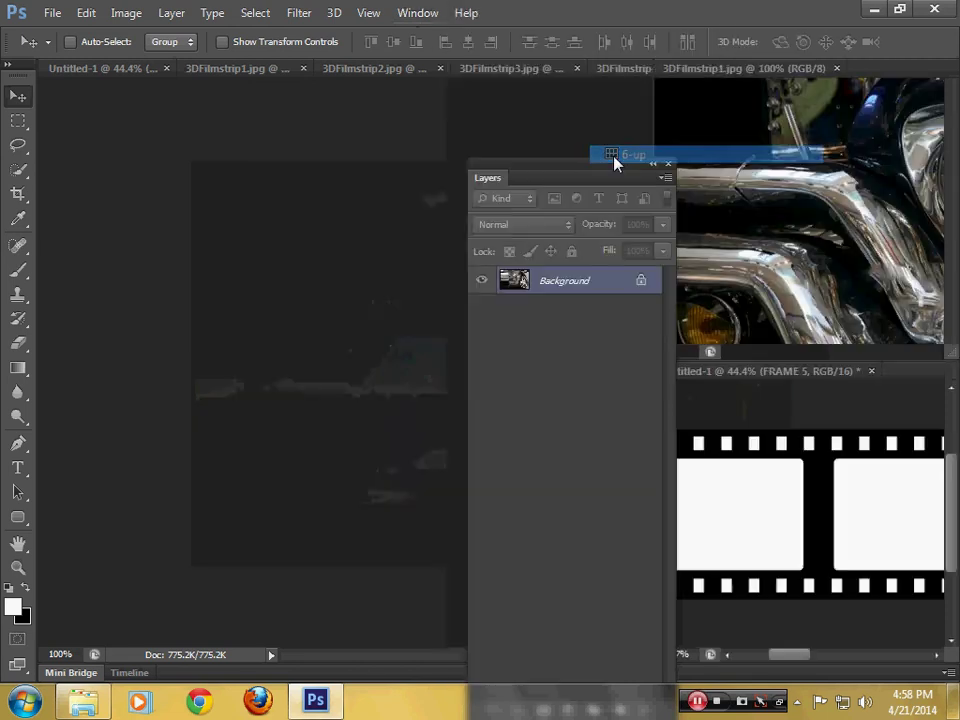
pyautogui.moveTo(608, 165); pyautogui.dragTo(535, 177)
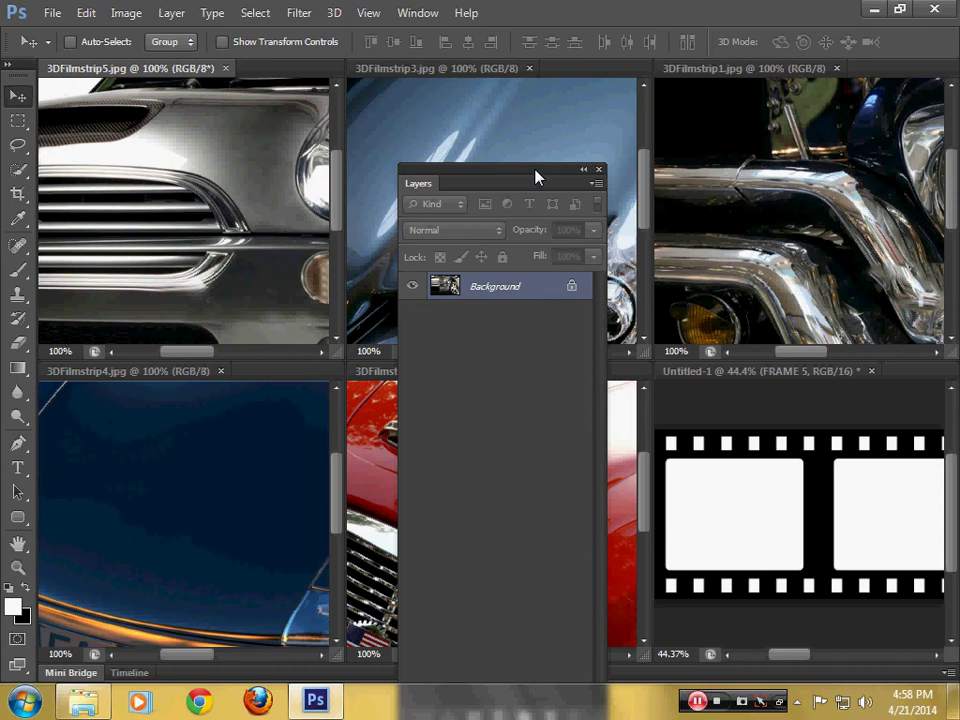
pyautogui.moveTo(535, 177); pyautogui.dragTo(488, 431)
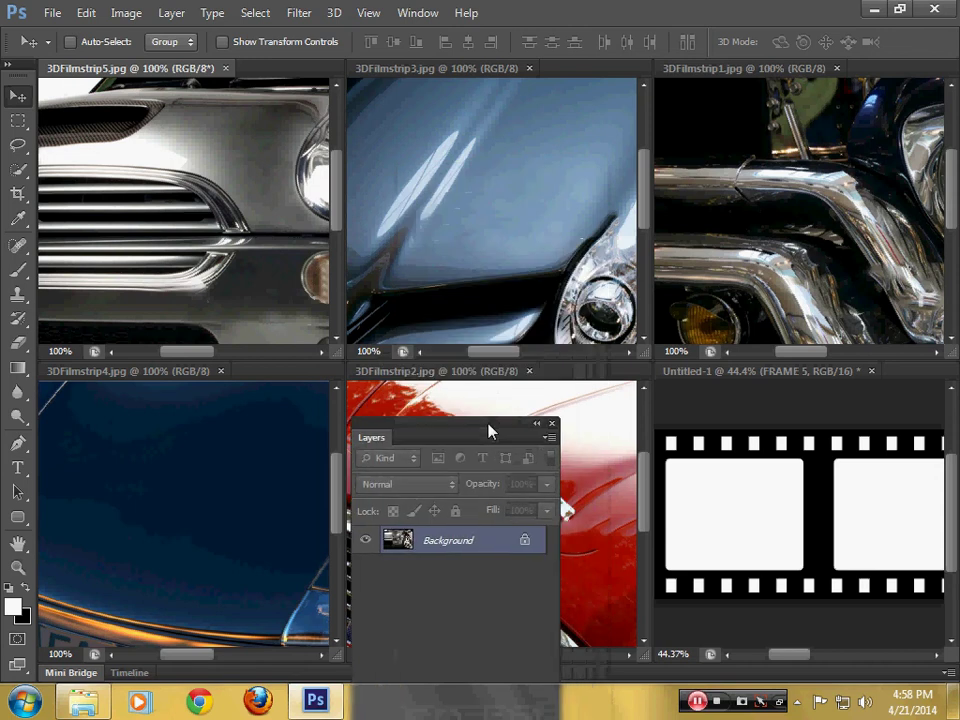
# - Copy 3DFilmstrip1 and 3DFilmstrip2 into the film strip, then close both photos
pyautogui.click(729, 152)
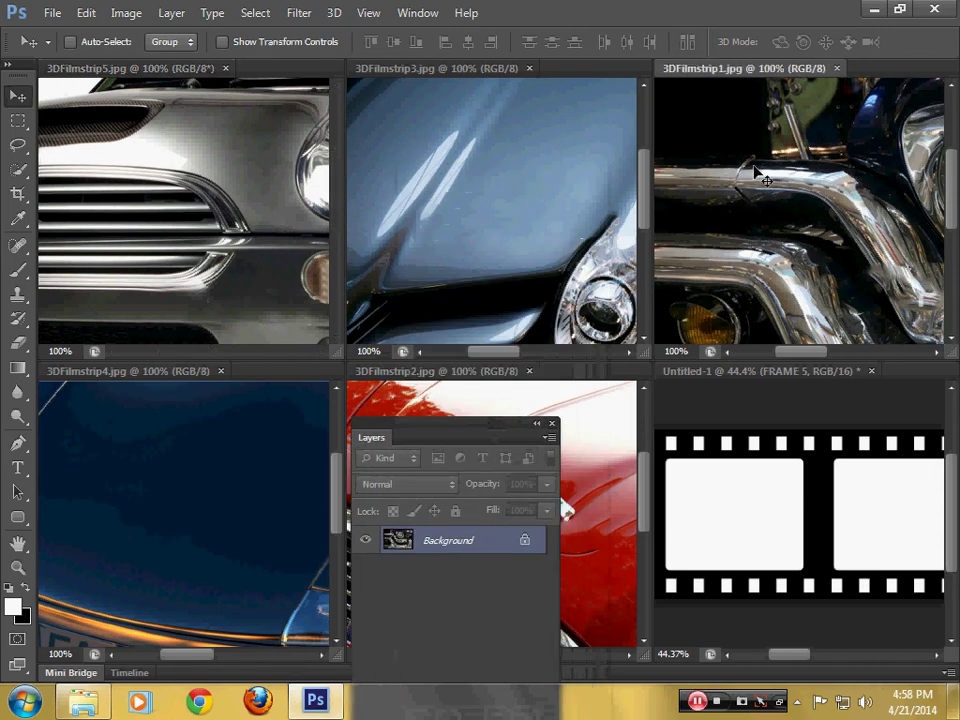
pyautogui.moveTo(766, 185); pyautogui.dragTo(741, 491)
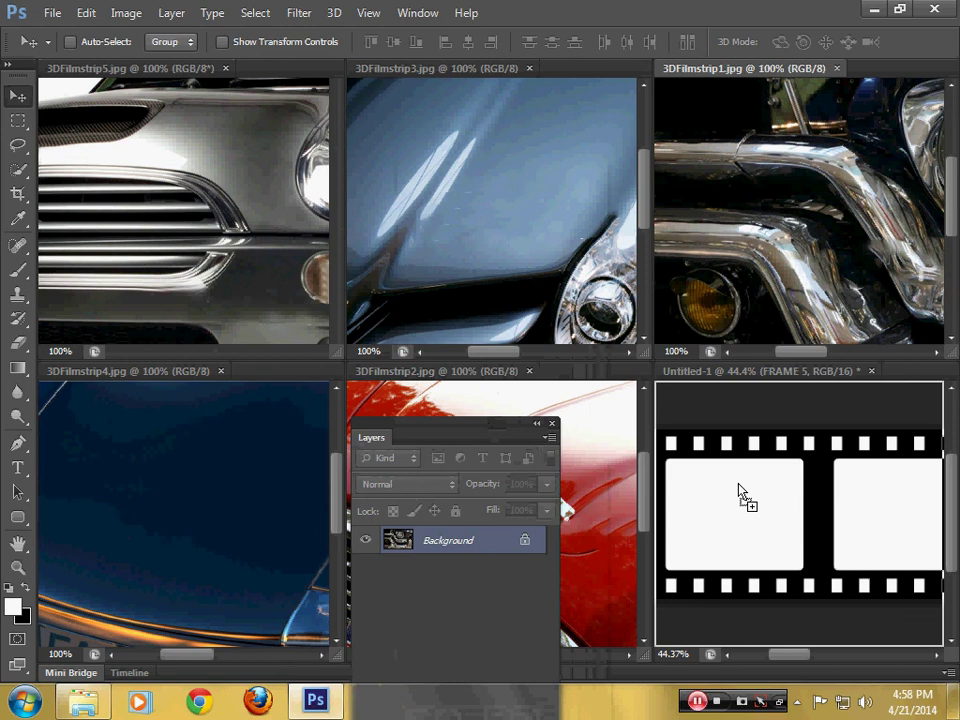
pyautogui.click(455, 285)
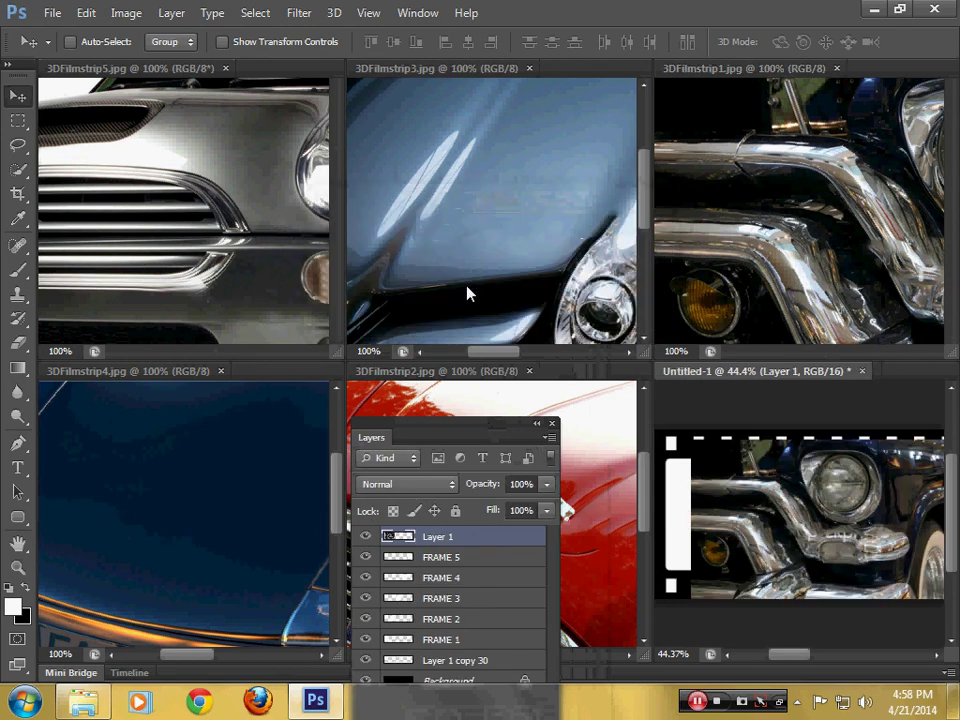
pyautogui.click(751, 148)
pyautogui.click(838, 68)
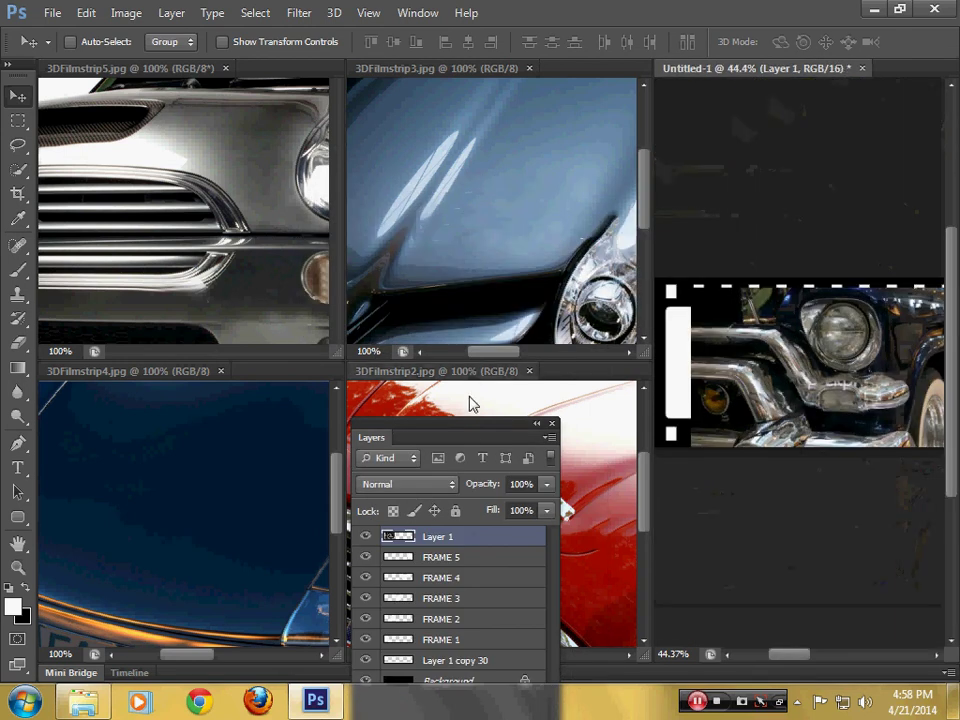
pyautogui.moveTo(484, 403)
pyautogui.mouseDown()
pyautogui.moveTo(758, 377)
pyautogui.moveTo(795, 391)
pyautogui.mouseUp()
pyautogui.click(455, 286)
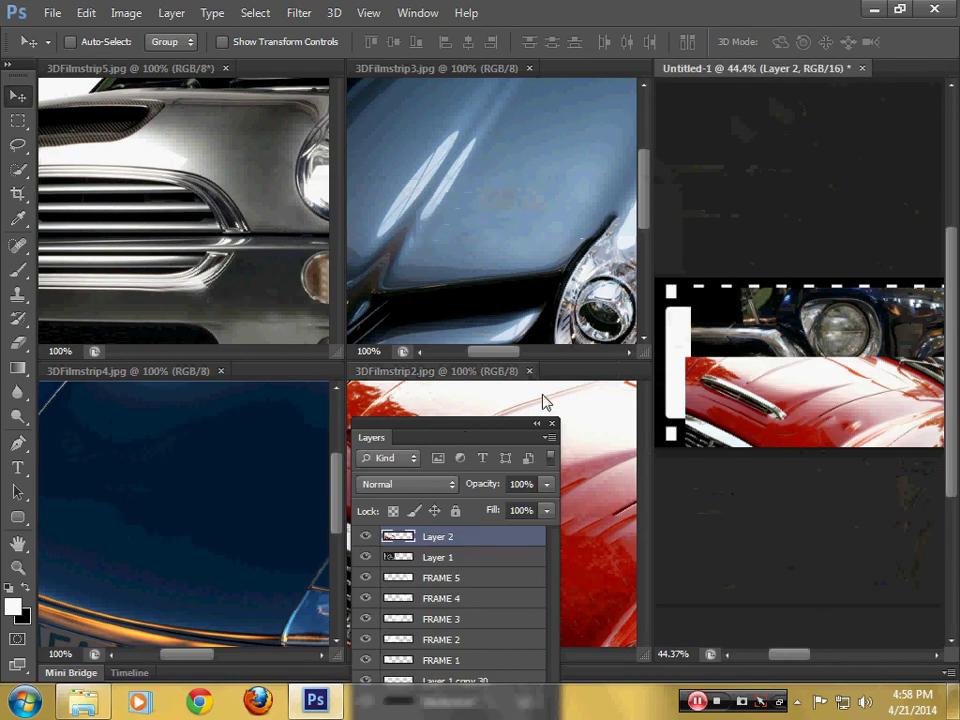
pyautogui.click(530, 372)
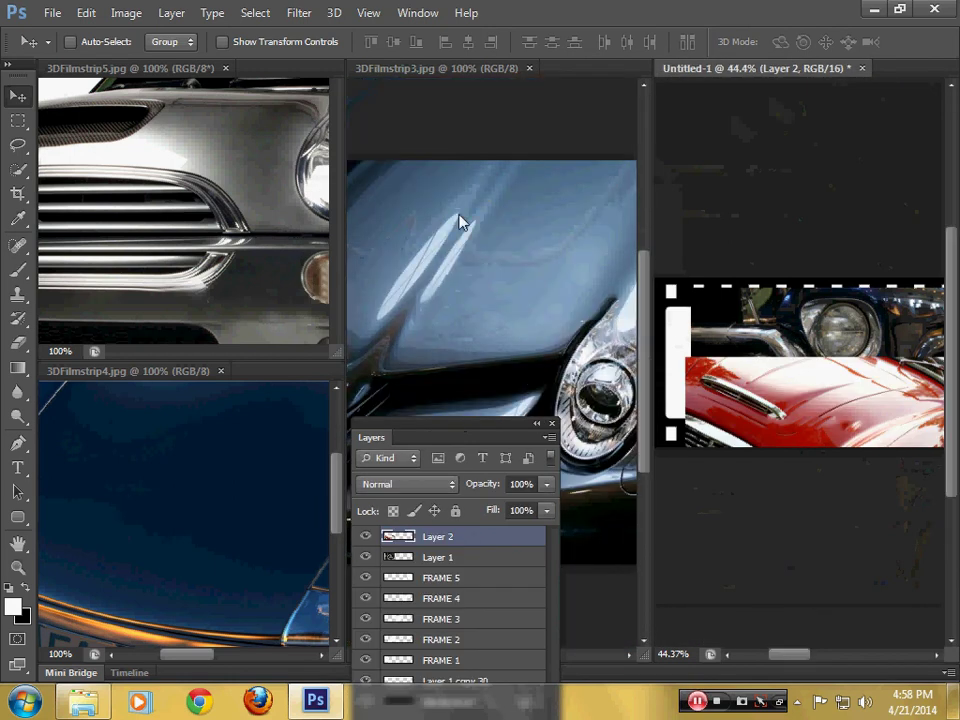
# - Copy 3DFilmstrip3, 3DFilmstrip4 and 3DFilmstrip5 into the film strip, closing each photo
pyautogui.click(460, 222)
pyautogui.moveTo(469, 264); pyautogui.dragTo(738, 338)
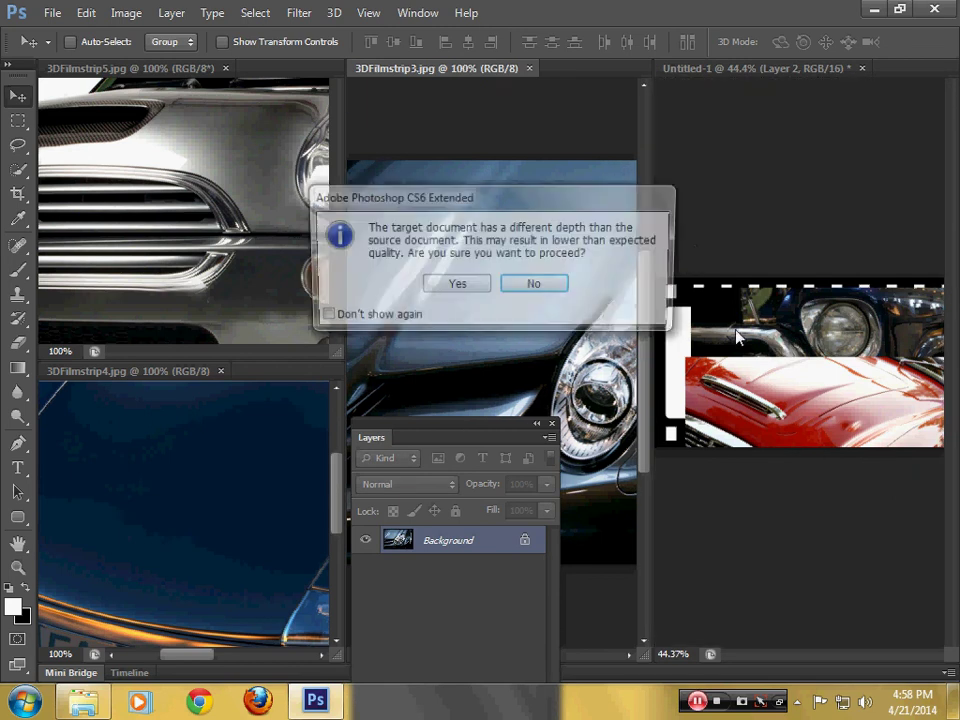
pyautogui.click(328, 314)
pyautogui.click(448, 288)
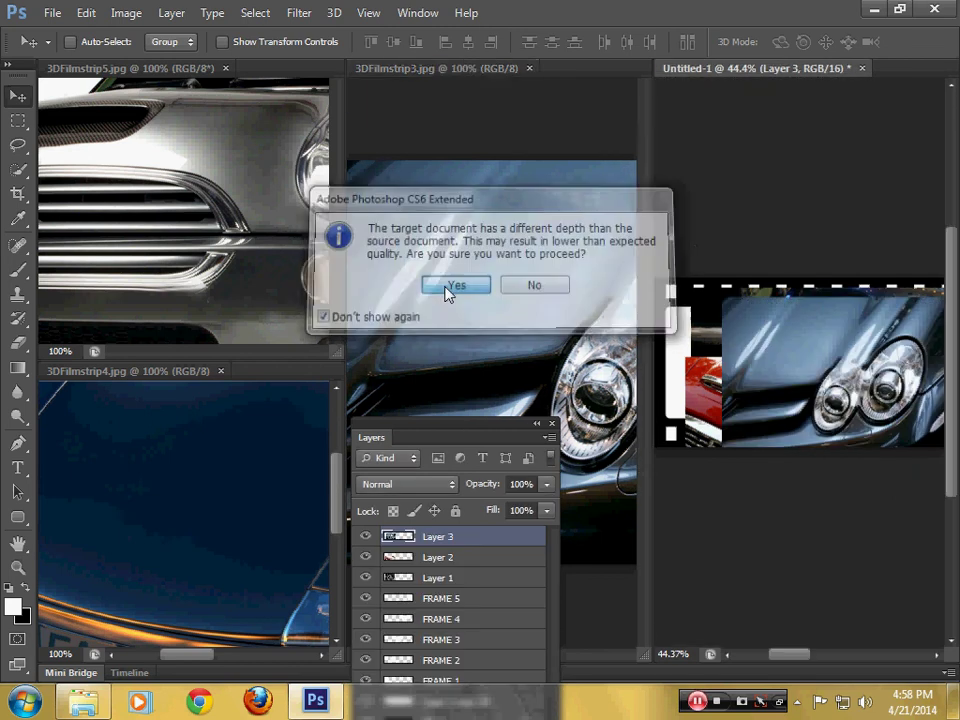
pyautogui.click(528, 68)
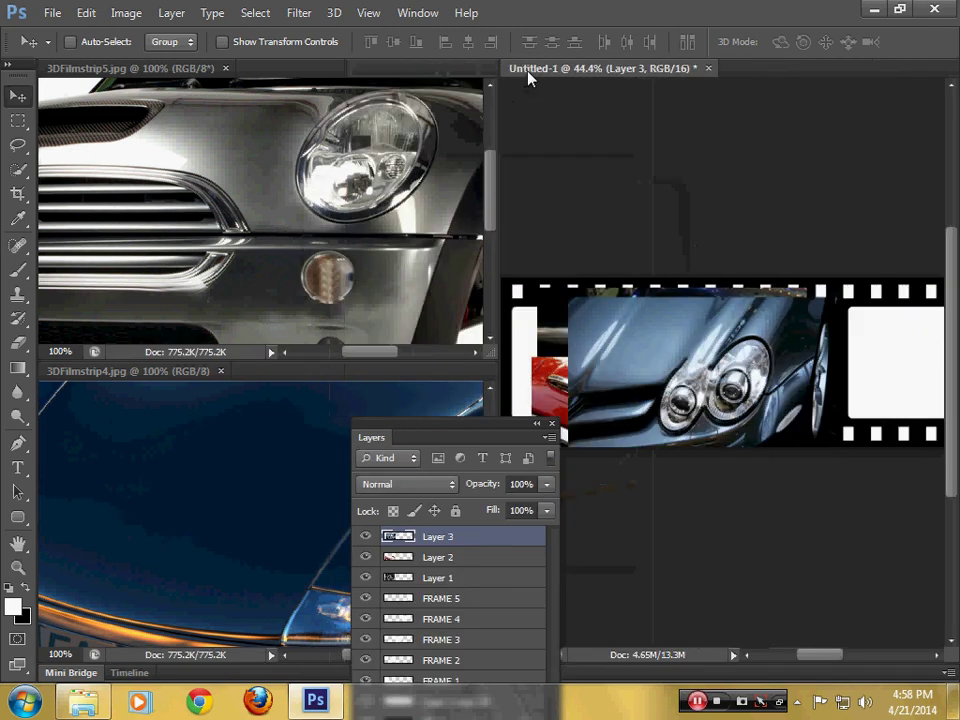
pyautogui.click(231, 437)
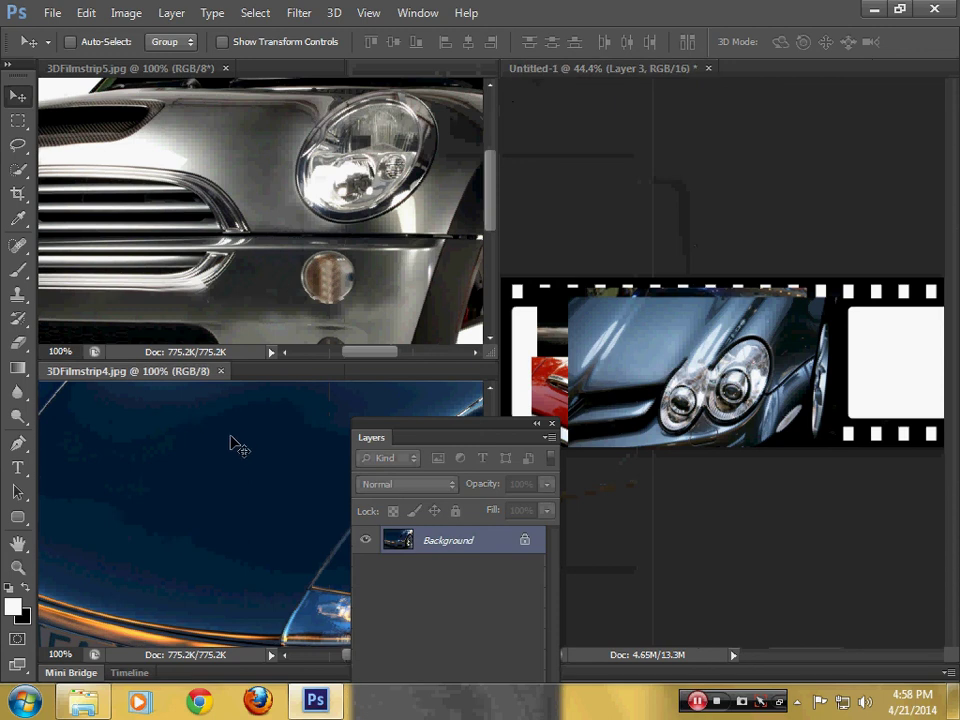
pyautogui.moveTo(236, 445); pyautogui.dragTo(658, 358)
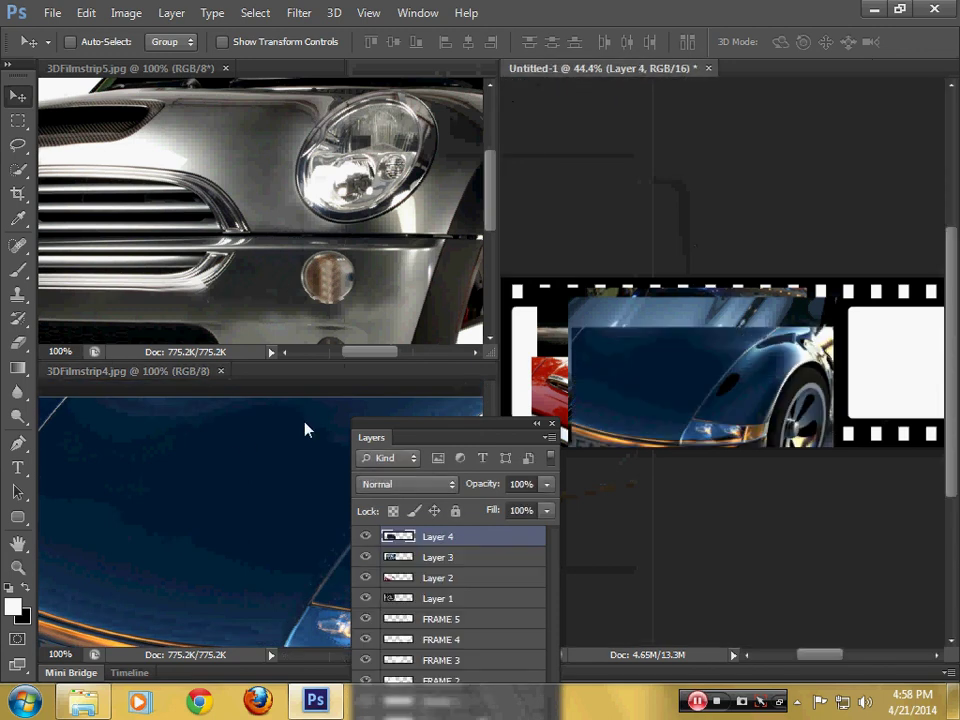
pyautogui.click(221, 371)
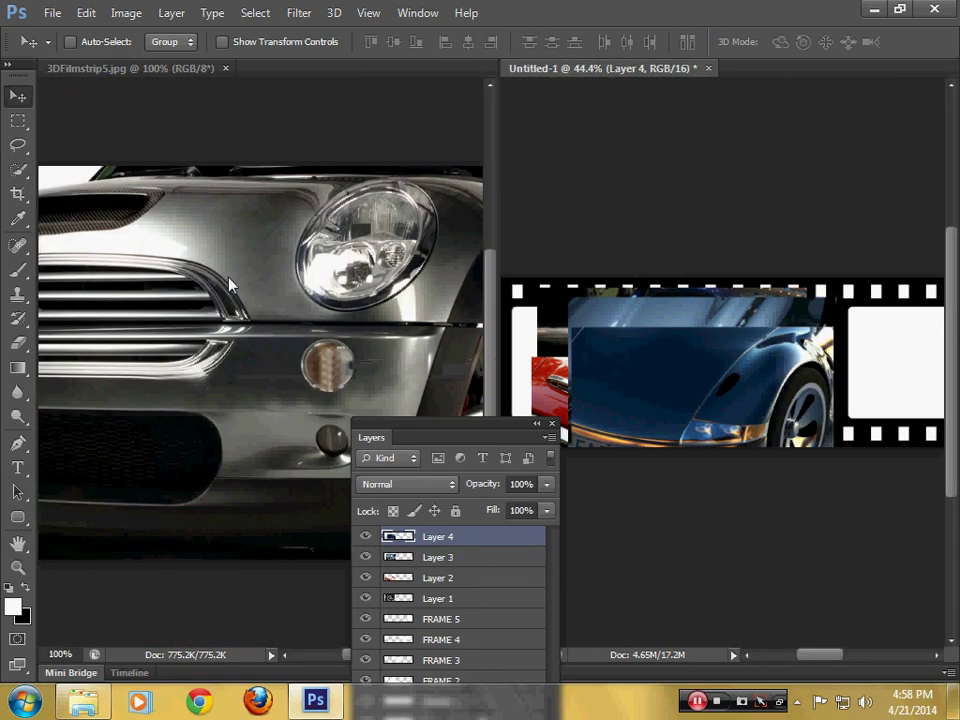
pyautogui.moveTo(229, 285); pyautogui.dragTo(565, 310)
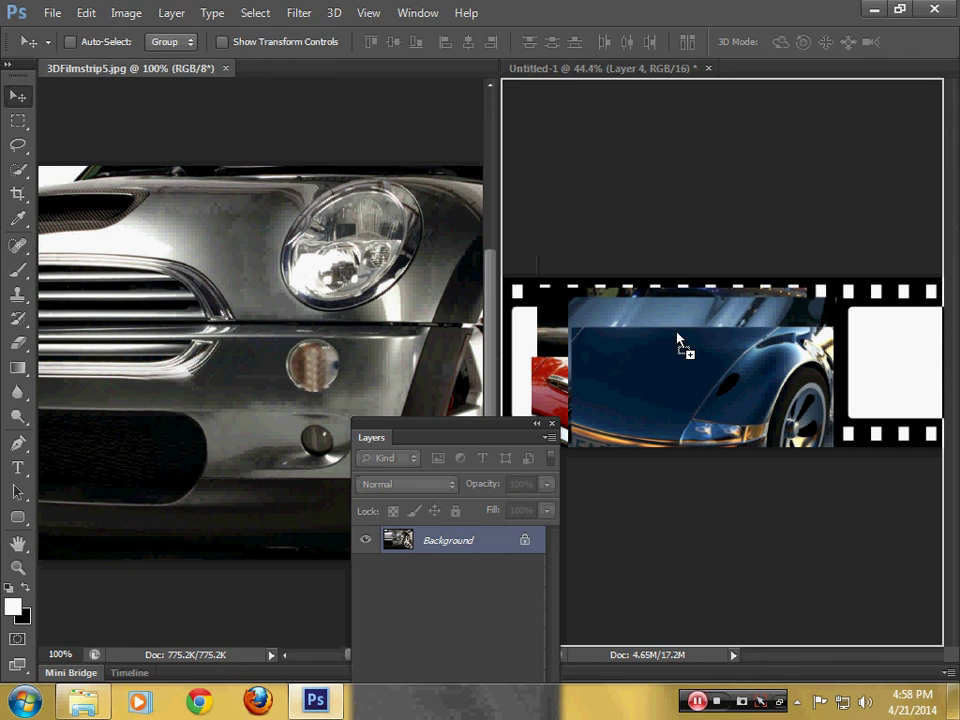
pyautogui.moveTo(677, 340); pyautogui.dragTo(677, 338)
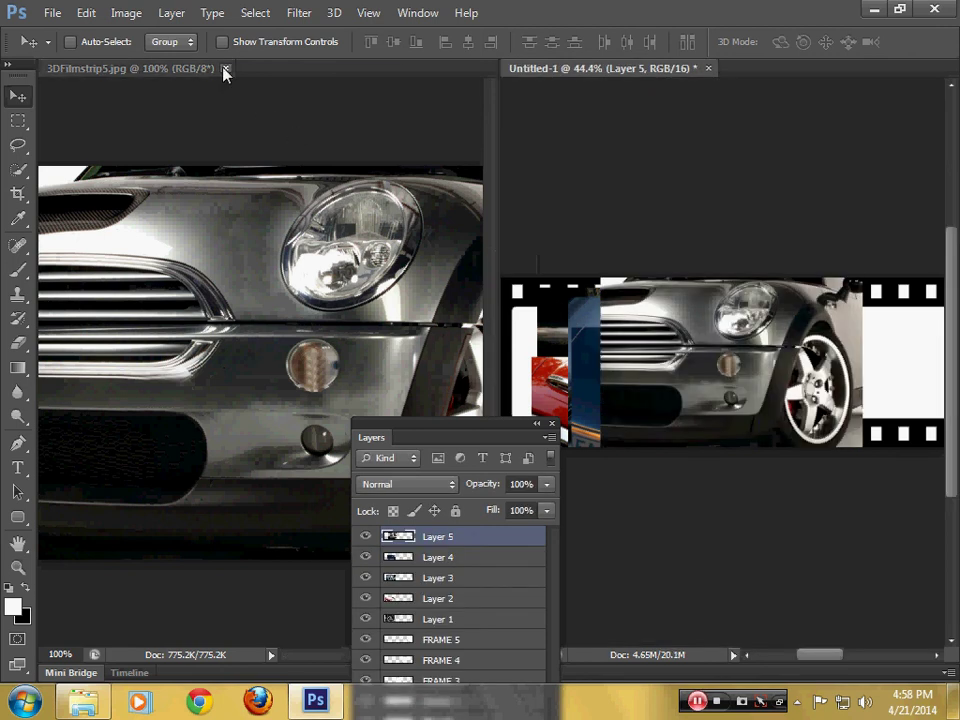
pyautogui.click(225, 69)
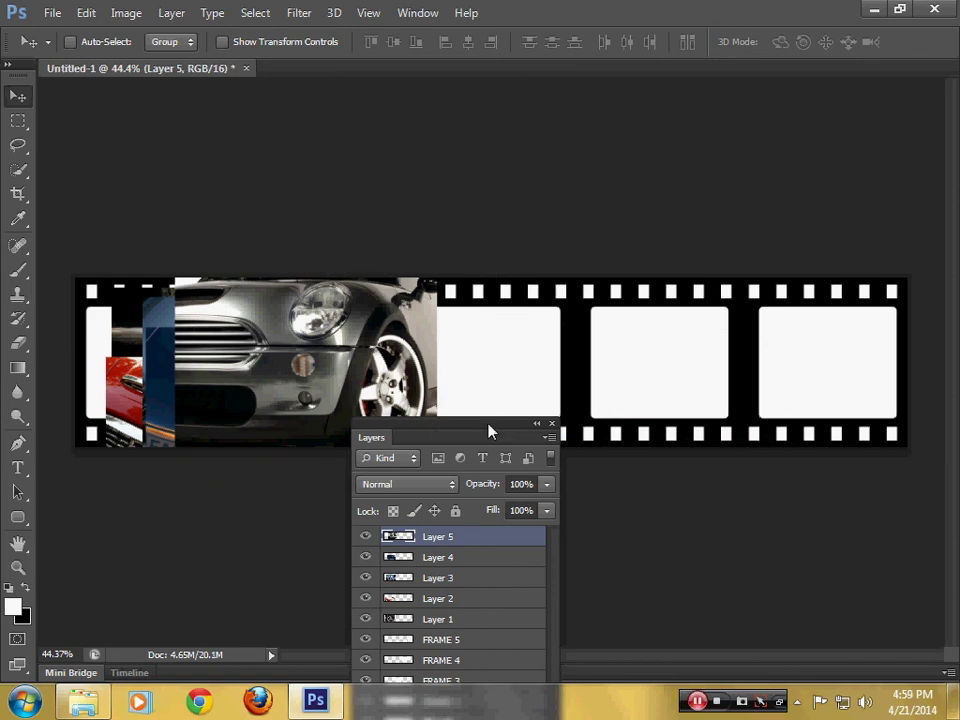
# - Move Layers 1–4 down so each sits directly above FRAME 1–4
pyautogui.moveTo(491, 432); pyautogui.dragTo(729, 117)
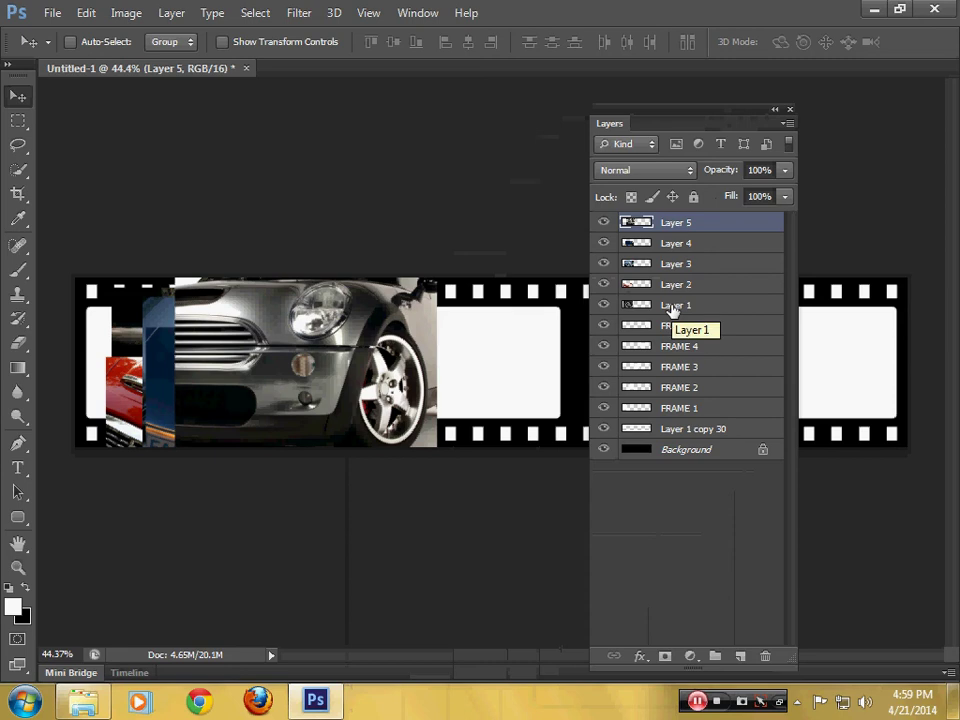
pyautogui.moveTo(672, 311); pyautogui.dragTo(688, 402)
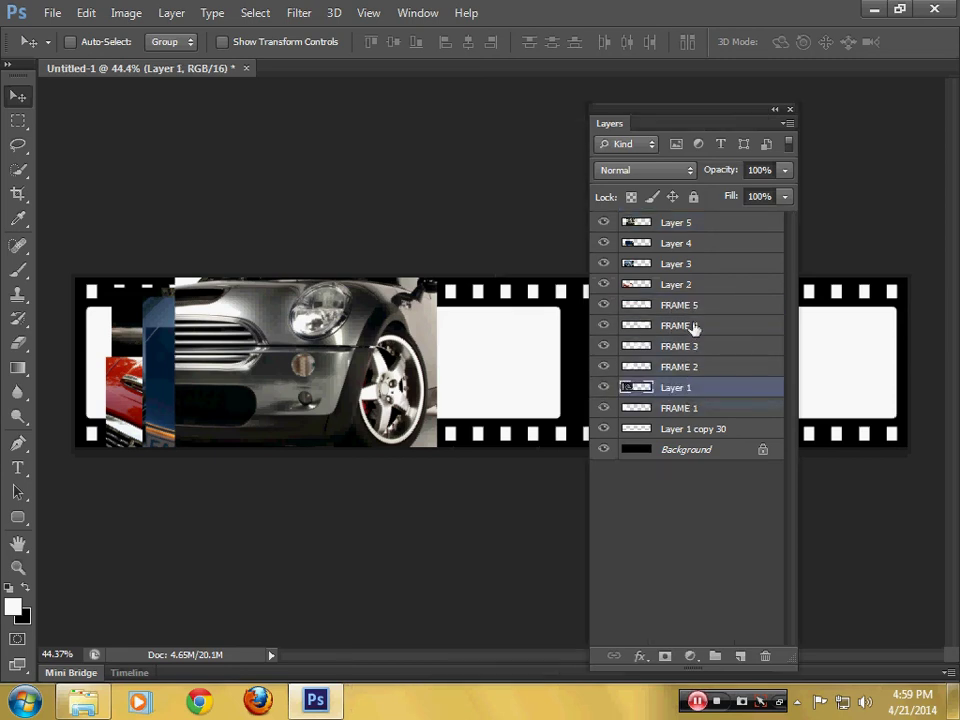
pyautogui.click(708, 289)
pyautogui.moveTo(708, 289); pyautogui.dragTo(703, 349)
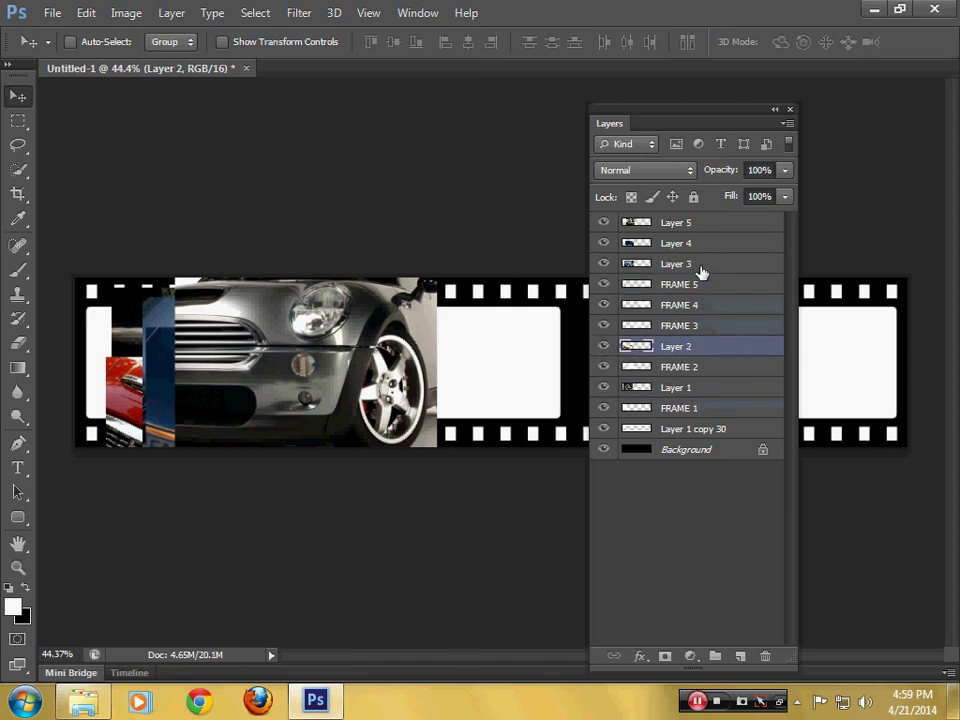
pyautogui.moveTo(708, 266); pyautogui.dragTo(713, 323)
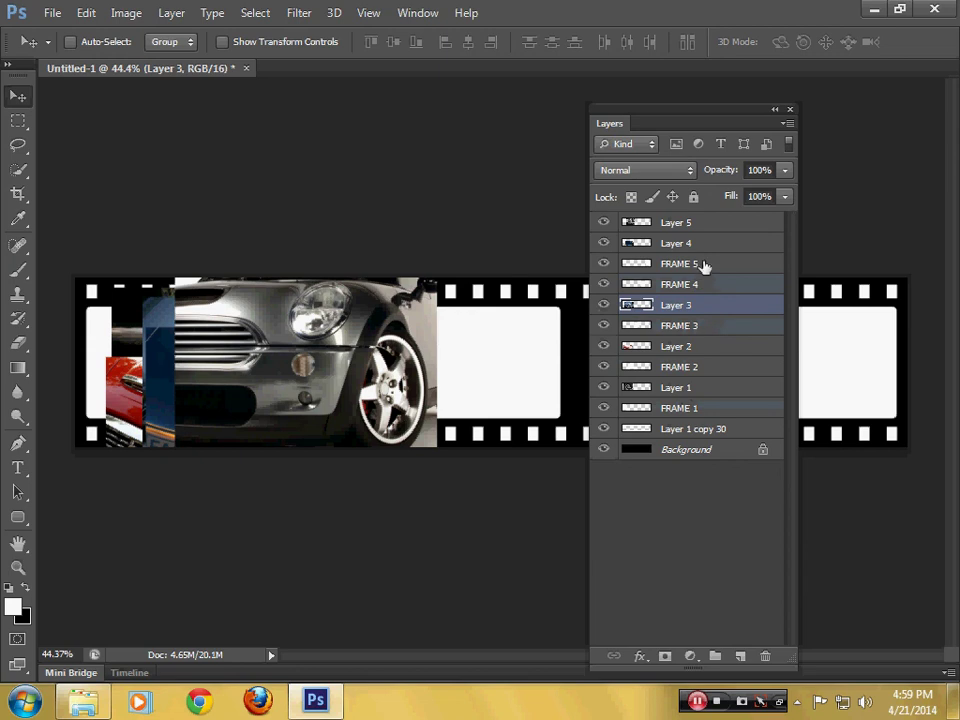
pyautogui.moveTo(705, 250); pyautogui.dragTo(716, 284)
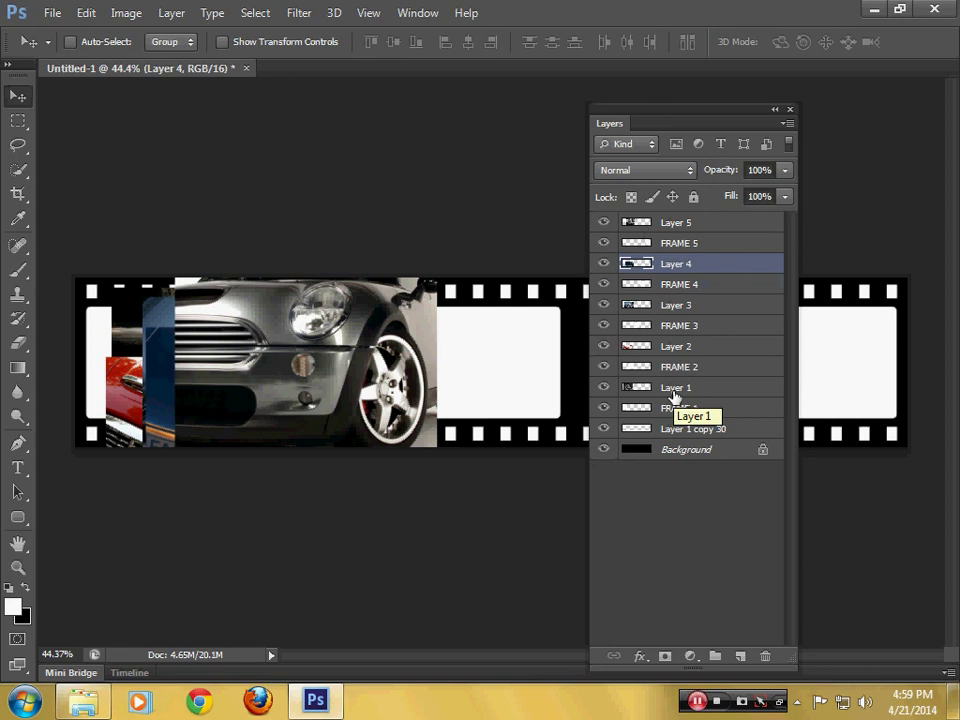
# - Rename Layer 1 and Layer 2 to ANH 1 and ANH 2
pyautogui.doubleClick(670, 388)
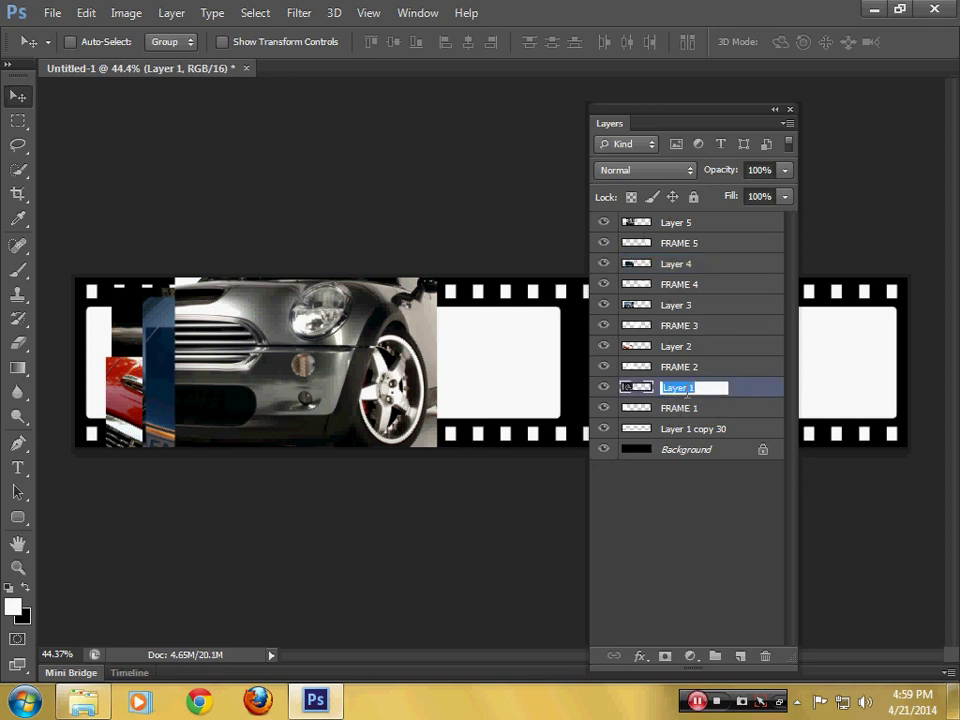
pyautogui.doubleClick(674, 388)
pyautogui.write('ANH')
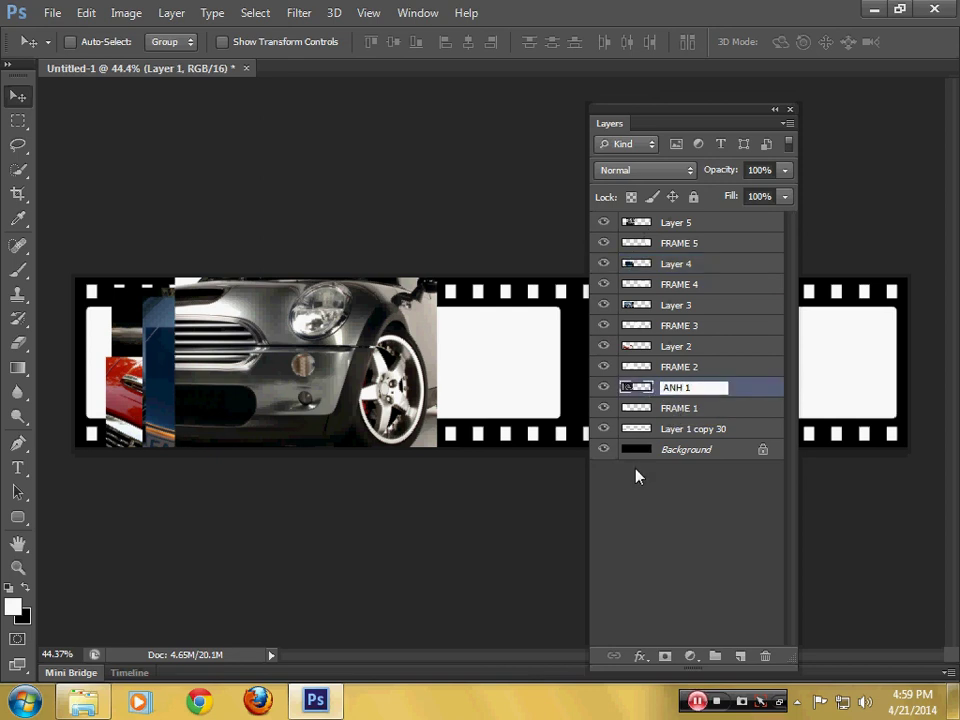
pyautogui.moveTo(686, 388); pyautogui.dragTo(661, 388)
pyautogui.doubleClick(676, 346)
pyautogui.moveTo(689, 346); pyautogui.dragTo(655, 355)
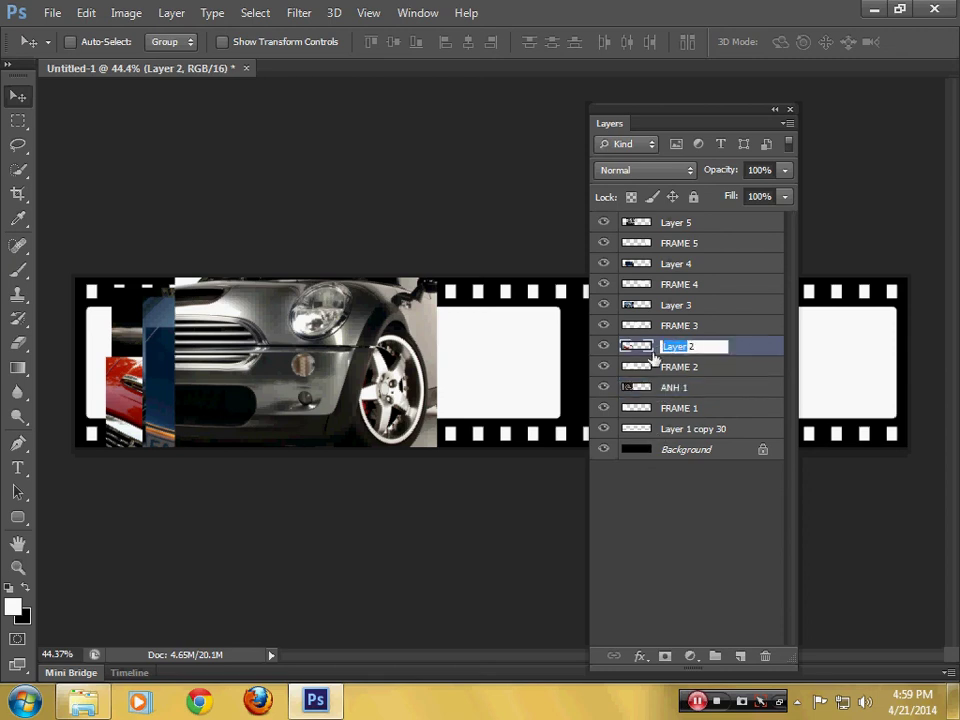
pyautogui.write('ANH')
pyautogui.press('Return')
# - Rename Layers 3, 4 and 5 to ANH 3, ANH 4 and ANH 5
pyautogui.doubleClick(675, 307)
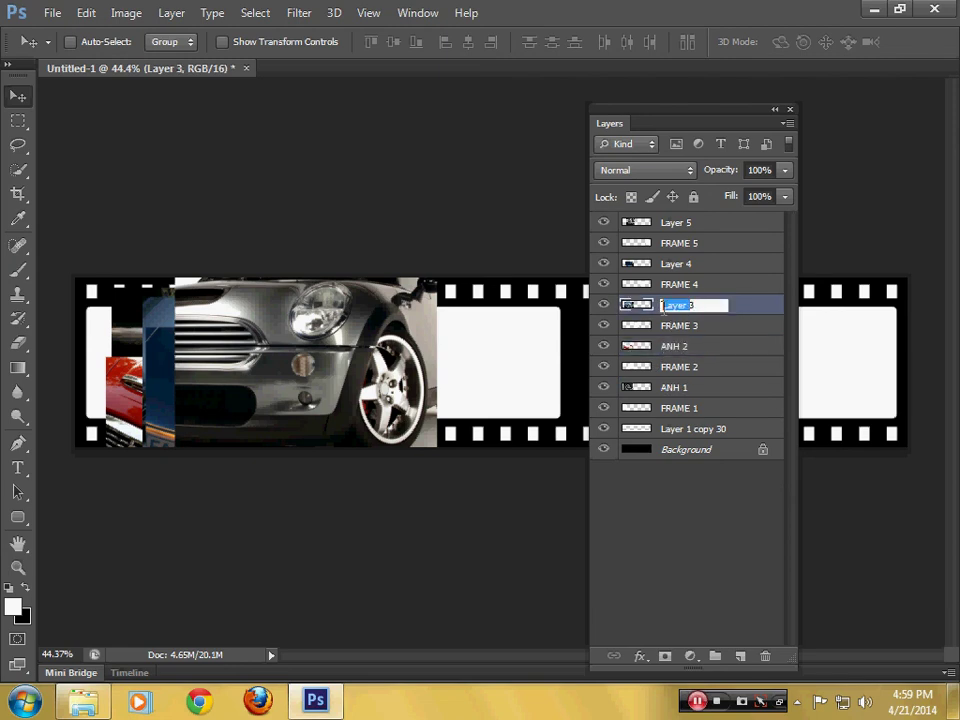
pyautogui.write('ANH')
pyautogui.doubleClick(677, 264)
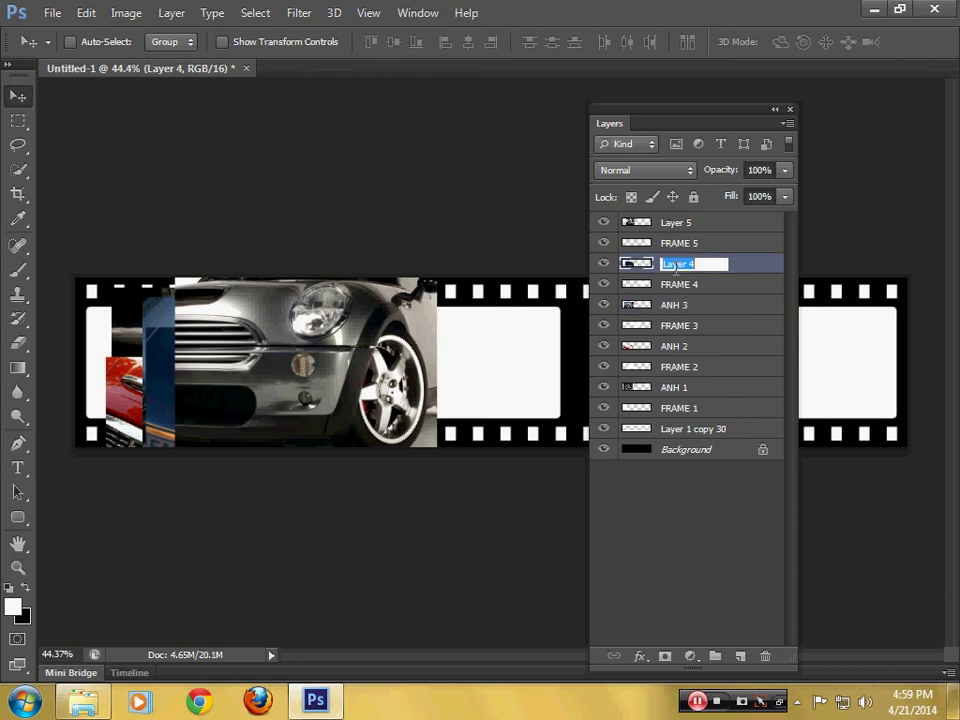
pyautogui.write('ANH')
pyautogui.doubleClick(679, 223)
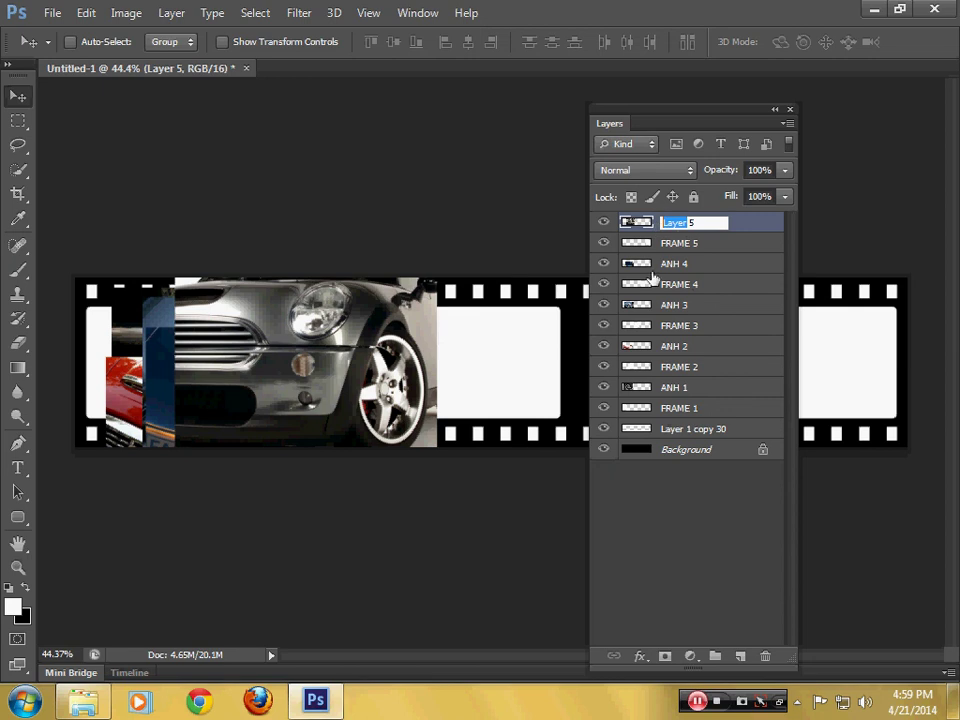
pyautogui.write('ANH')
# - Hide ANH 2–5 and FRAME 2–5, keeping only ANH 1 and FRAME 1 visible
pyautogui.moveTo(604, 229); pyautogui.dragTo(603, 347)
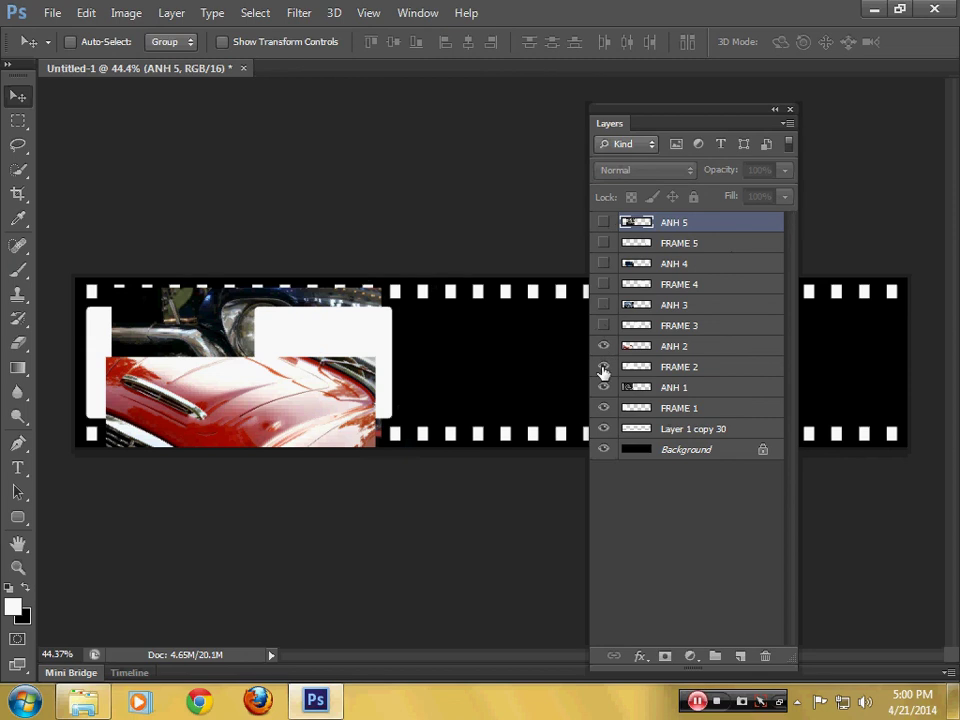
pyautogui.moveTo(604, 377); pyautogui.dragTo(606, 347)
pyautogui.click(604, 347)
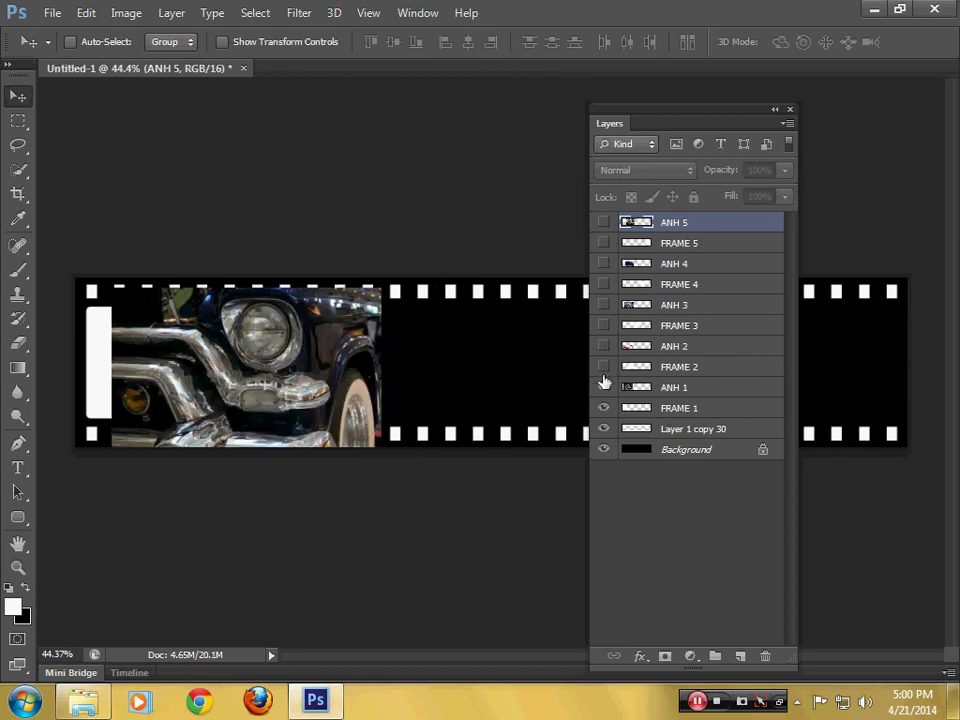
pyautogui.click(604, 381)
pyautogui.moveTo(300, 355); pyautogui.dragTo(331, 367)
# - With Auto-Select on, scale the ANH 1 blue car to about 75% over the first frame
pyautogui.click(70, 42)
pyautogui.click(195, 334)
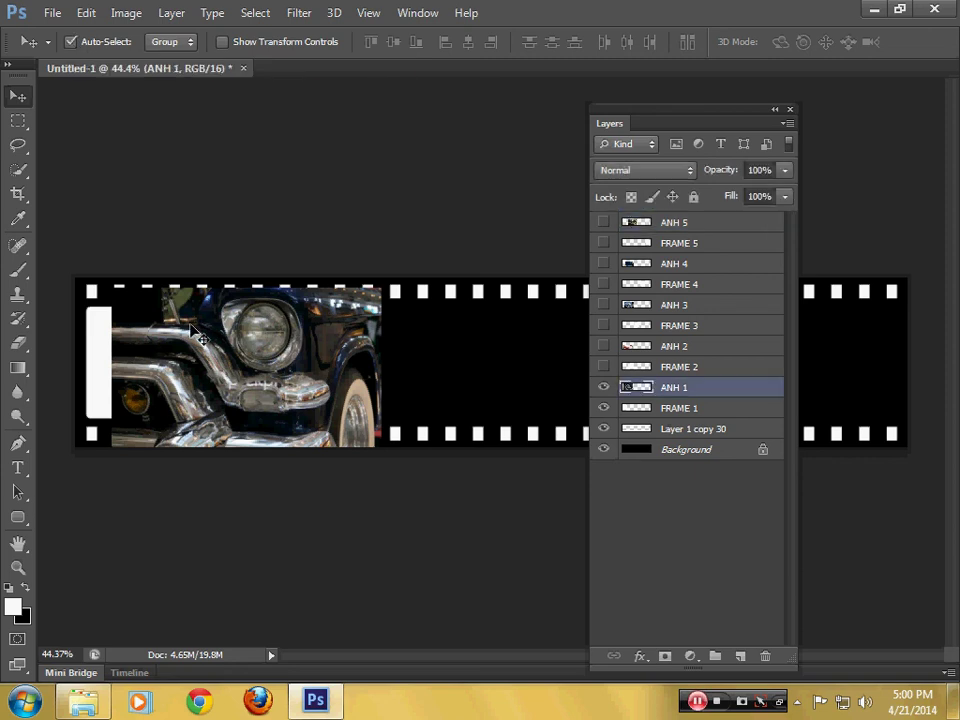
pyautogui.moveTo(195, 334); pyautogui.dragTo(170, 334)
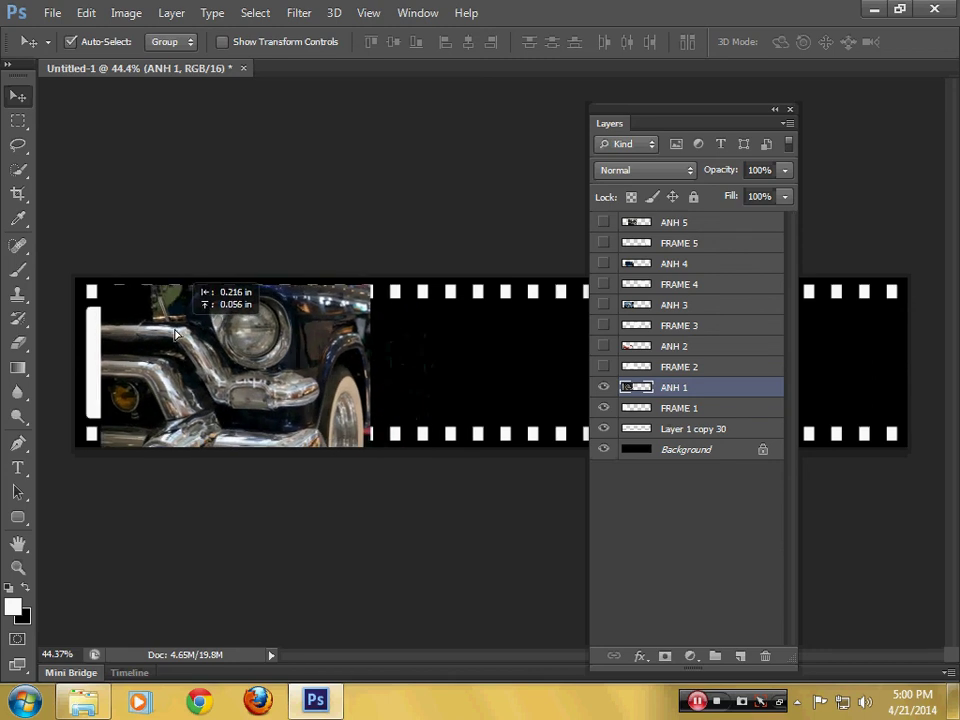
pyautogui.click(88, 13)
pyautogui.moveTo(148, 362)
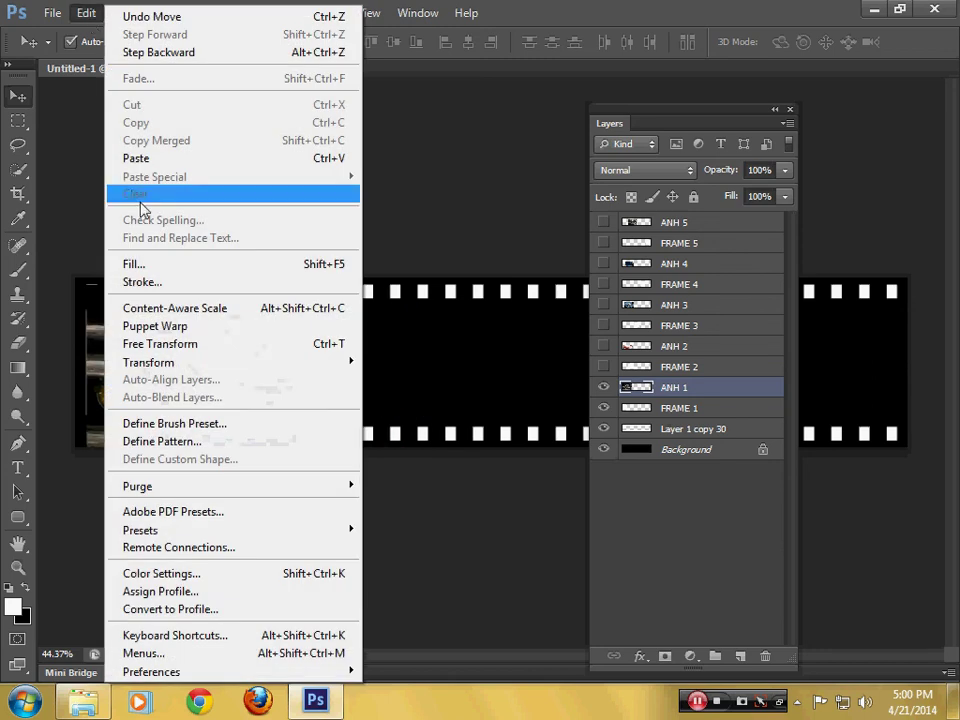
pyautogui.click(388, 389)
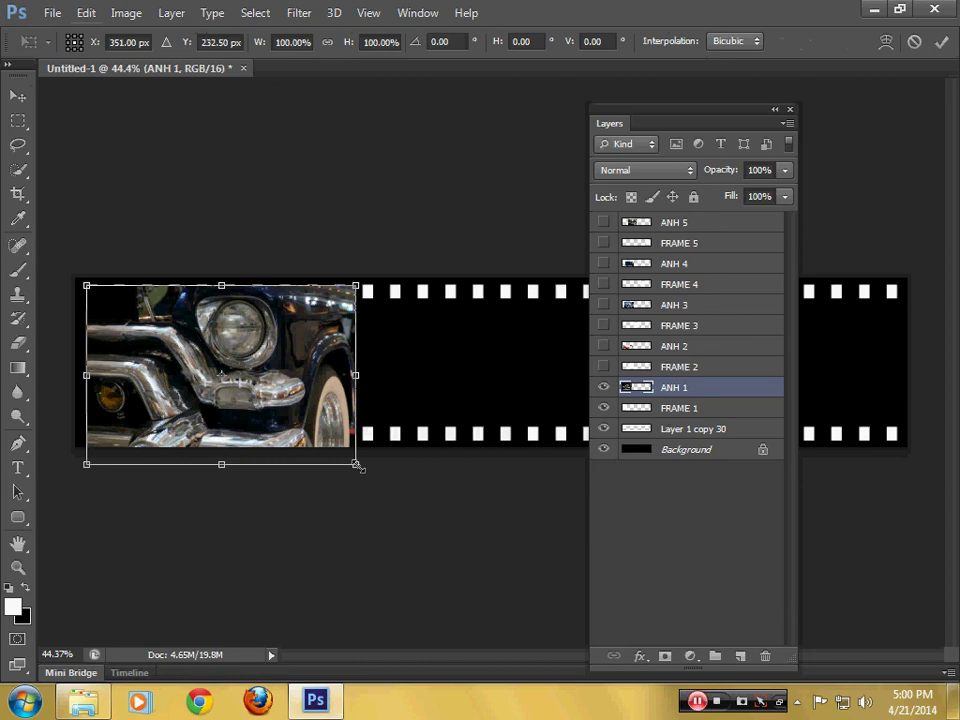
pyautogui.moveTo(358, 466)
pyautogui.mouseDown()
pyautogui.moveTo(284, 427)
pyautogui.moveTo(289, 421)
pyautogui.mouseUp()
pyautogui.moveTo(217, 354); pyautogui.dragTo(218, 366)
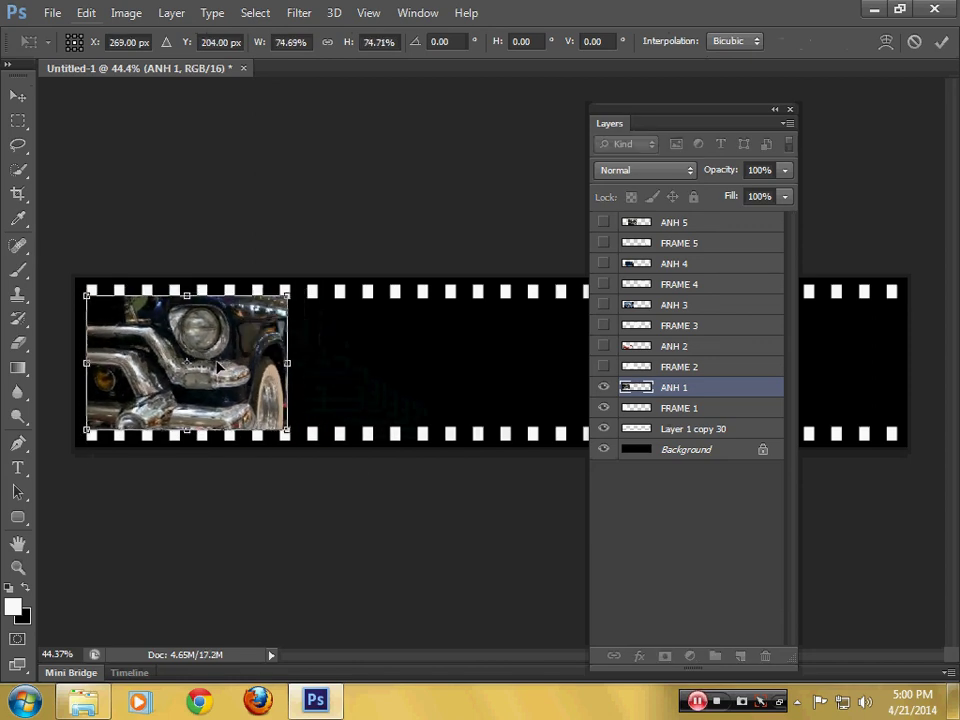
pyautogui.press('Return')
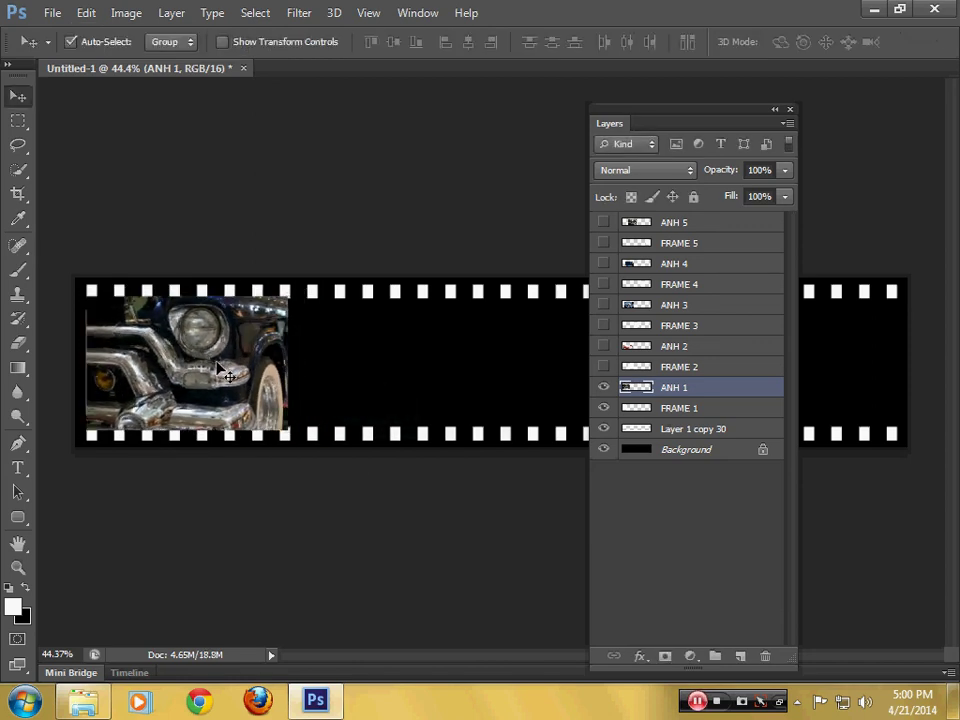
pyautogui.press('Left')
pyautogui.press('Left')
pyautogui.press('Left')
pyautogui.press('Left')
pyautogui.press('Left')
pyautogui.press('Left')
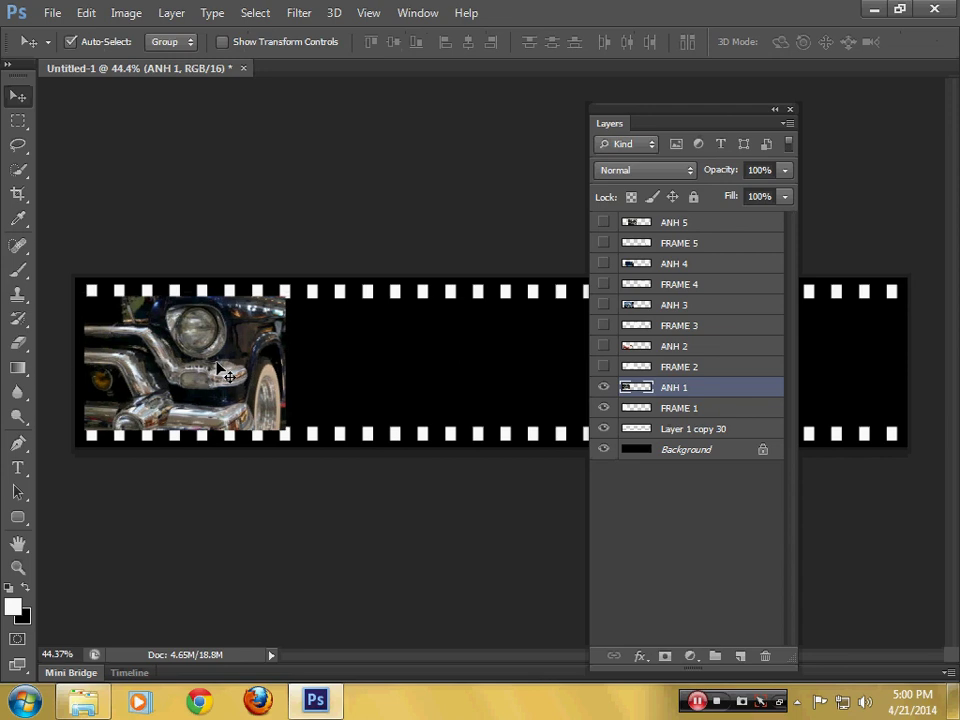
pyautogui.press('Left')
pyautogui.press('Left')
pyautogui.press('Left')
pyautogui.press('Left')
pyautogui.press('Left')
pyautogui.press('Left')
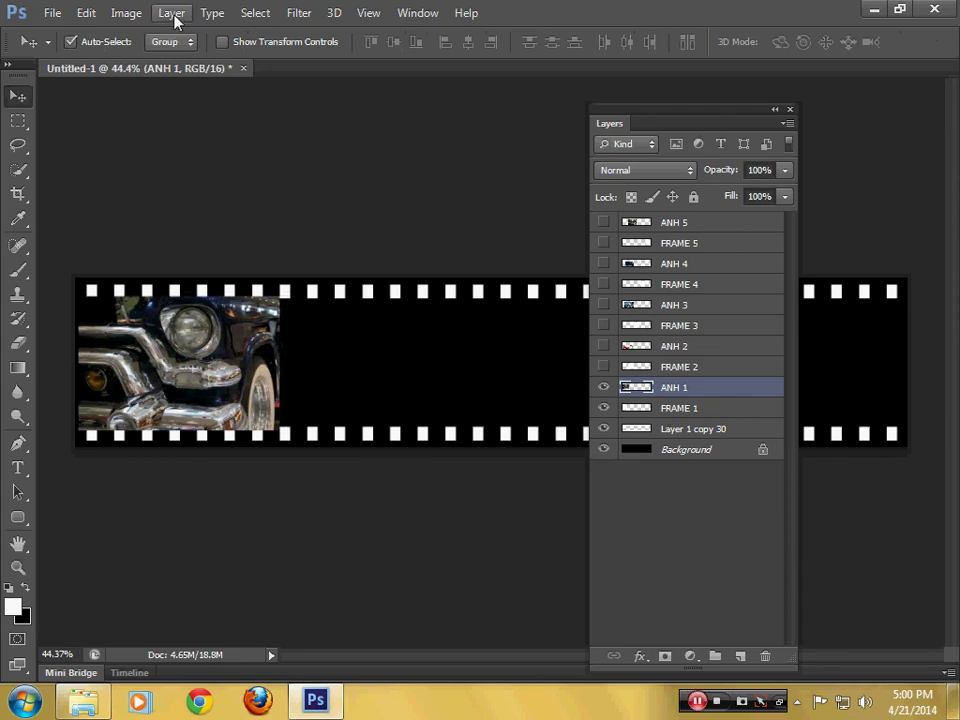
# - Clip ANH 1 to FRAME 1 and reposition the car within the frame
pyautogui.click(172, 13)
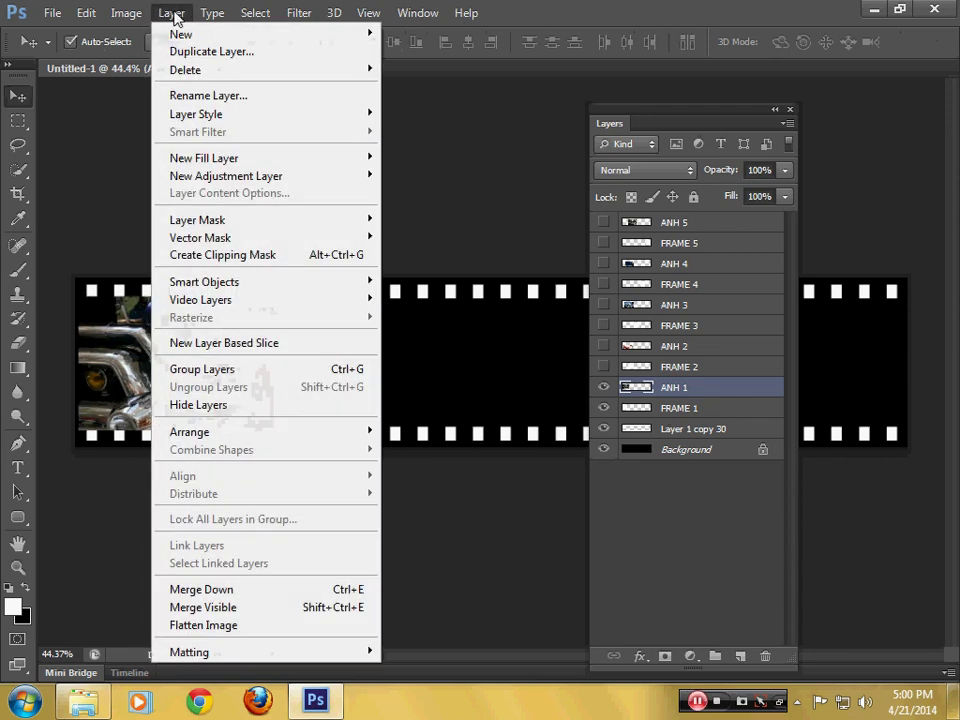
pyautogui.click(224, 256)
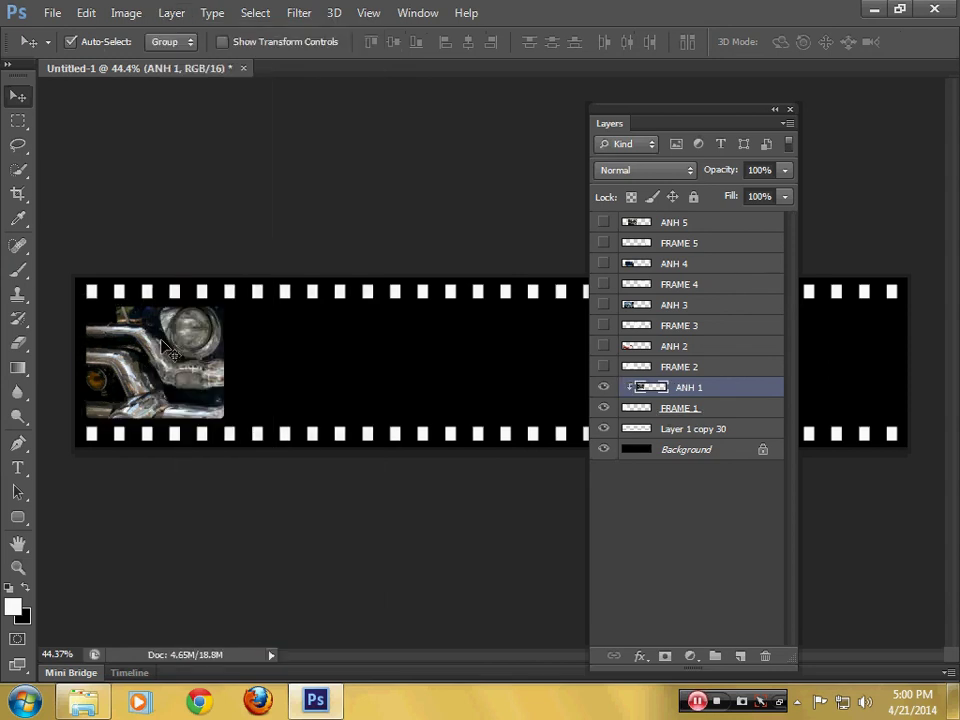
pyautogui.moveTo(162, 344); pyautogui.dragTo(162, 355)
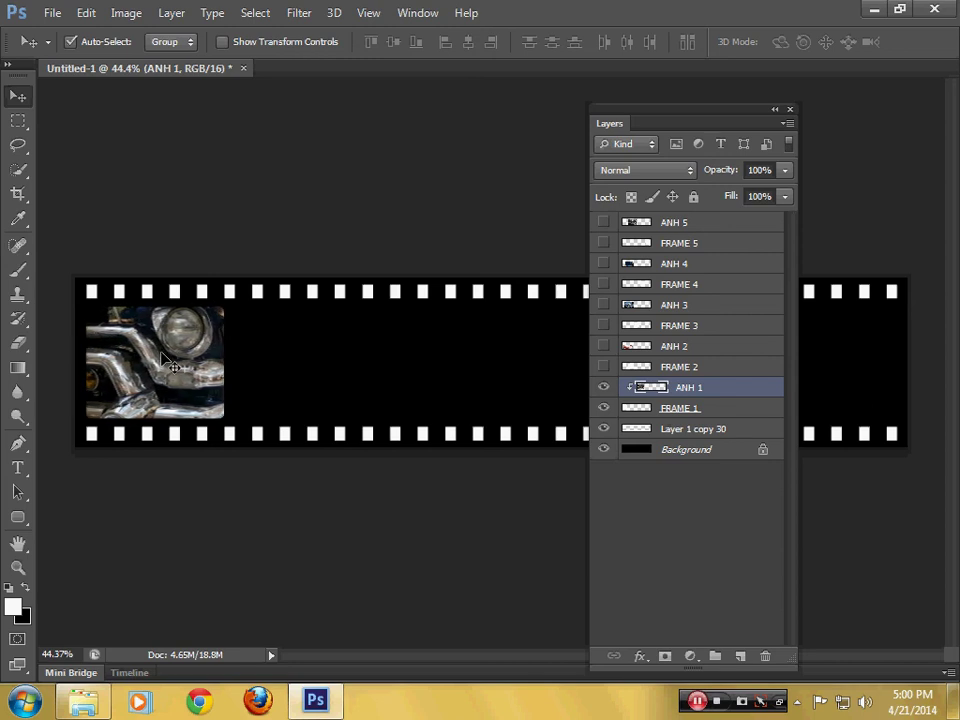
pyautogui.moveTo(170, 366); pyautogui.dragTo(170, 361)
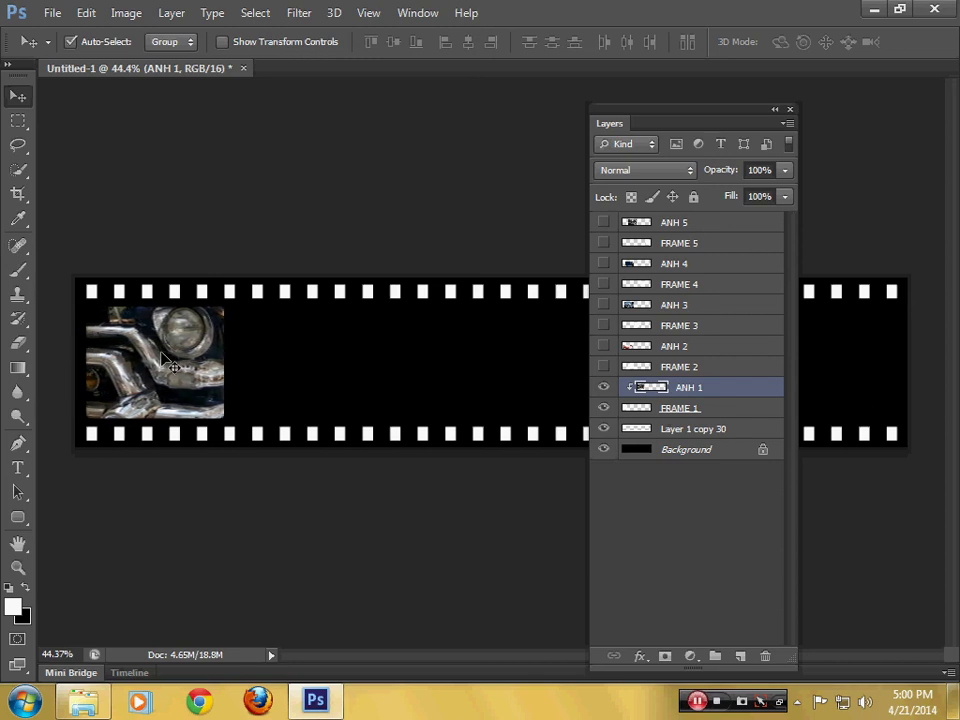
# - Show FRAME 2 and ANH 2, move the red car over the second frame and shrink it
pyautogui.click(603, 366)
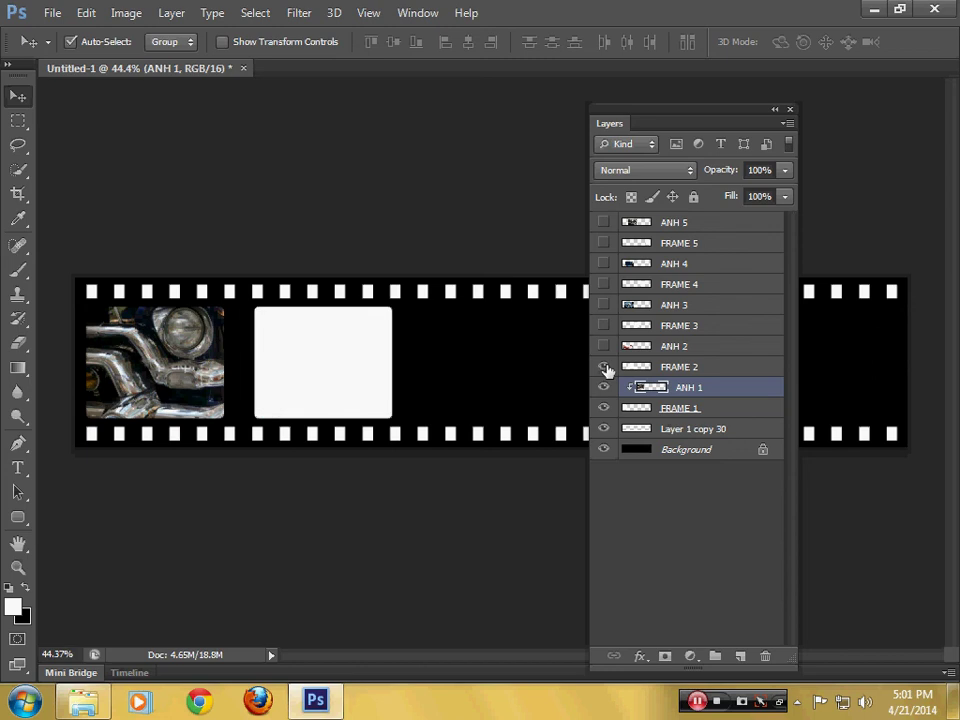
pyautogui.click(603, 346)
pyautogui.click(675, 346)
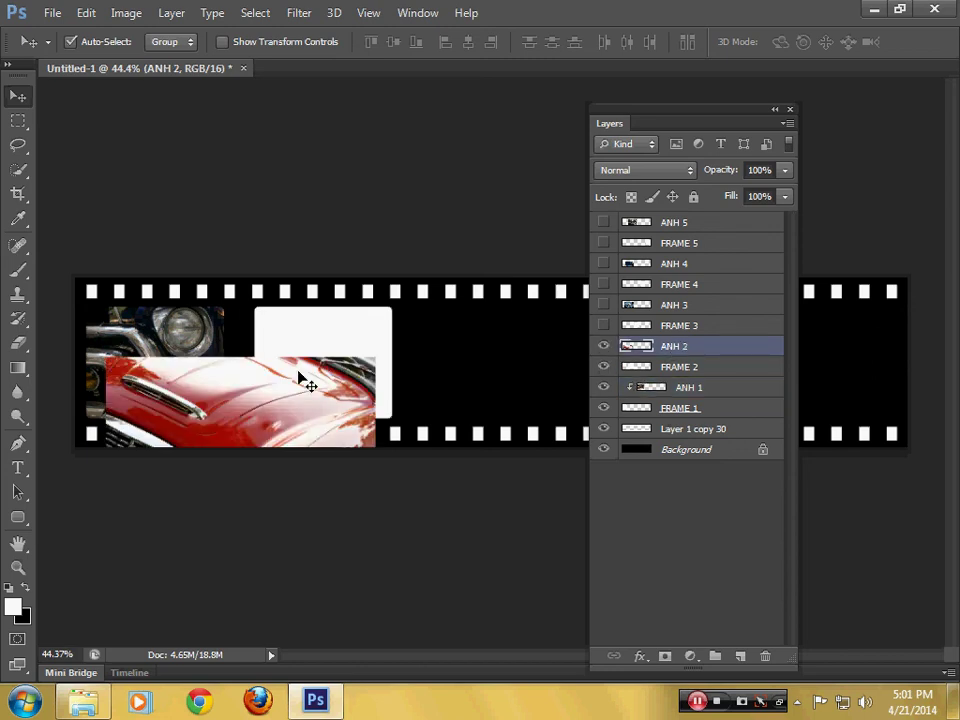
pyautogui.moveTo(204, 396); pyautogui.dragTo(349, 340)
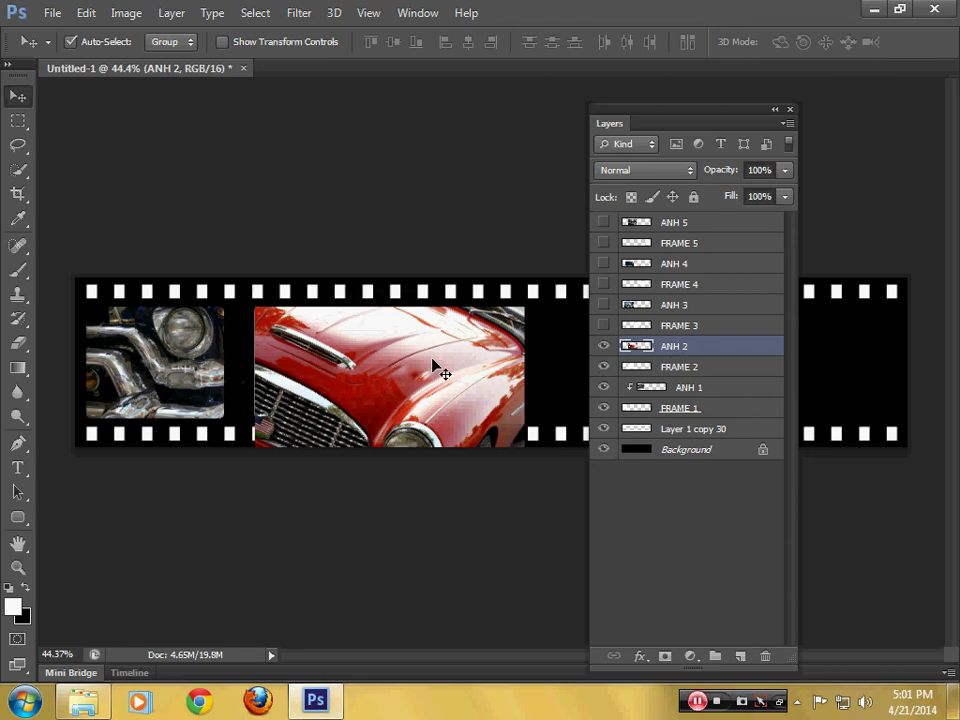
pyautogui.hotkey('ctrl', 't')
pyautogui.moveTo(523, 487)
pyautogui.mouseDown()
pyautogui.moveTo(506, 466)
pyautogui.moveTo(429, 429)
pyautogui.moveTo(431, 400)
pyautogui.mouseUp()
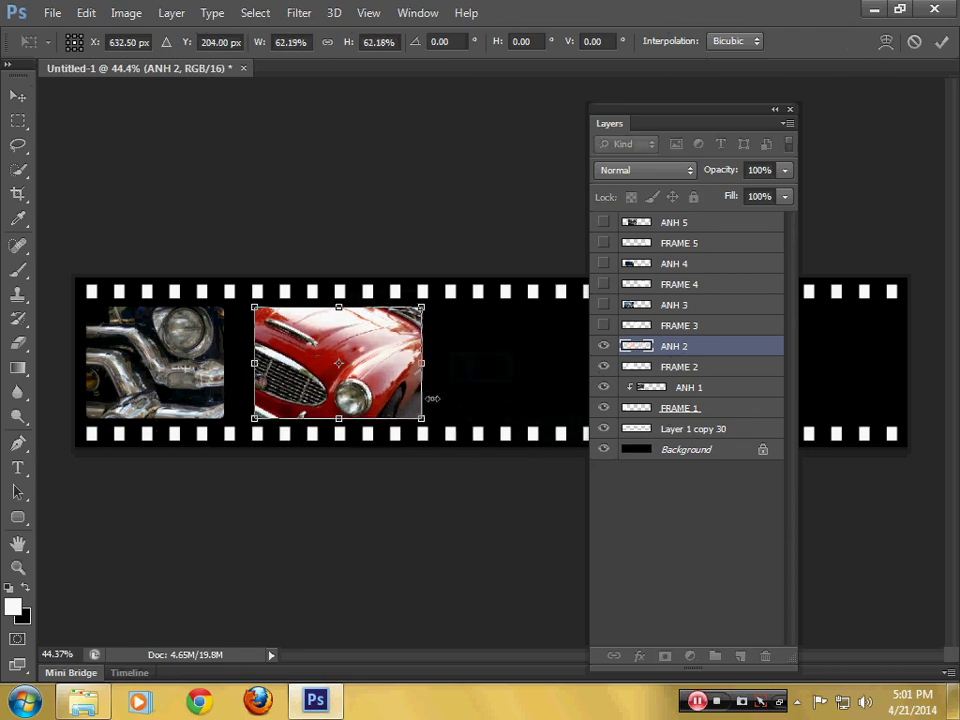
pyautogui.press('Return')
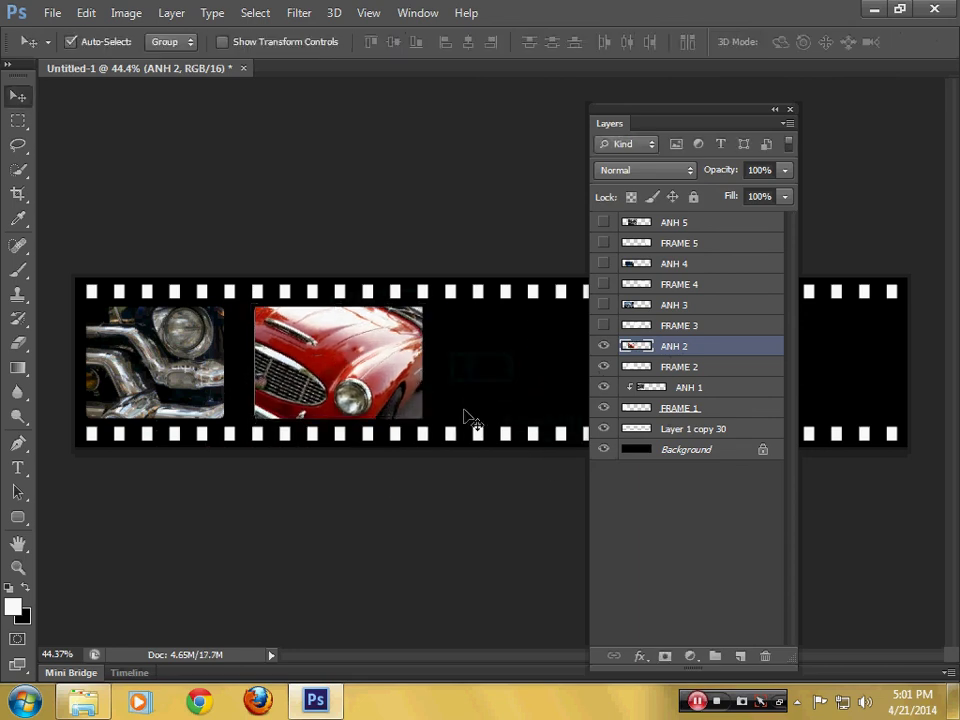
pyautogui.press('Left')
pyautogui.press('Left')
pyautogui.press('Left')
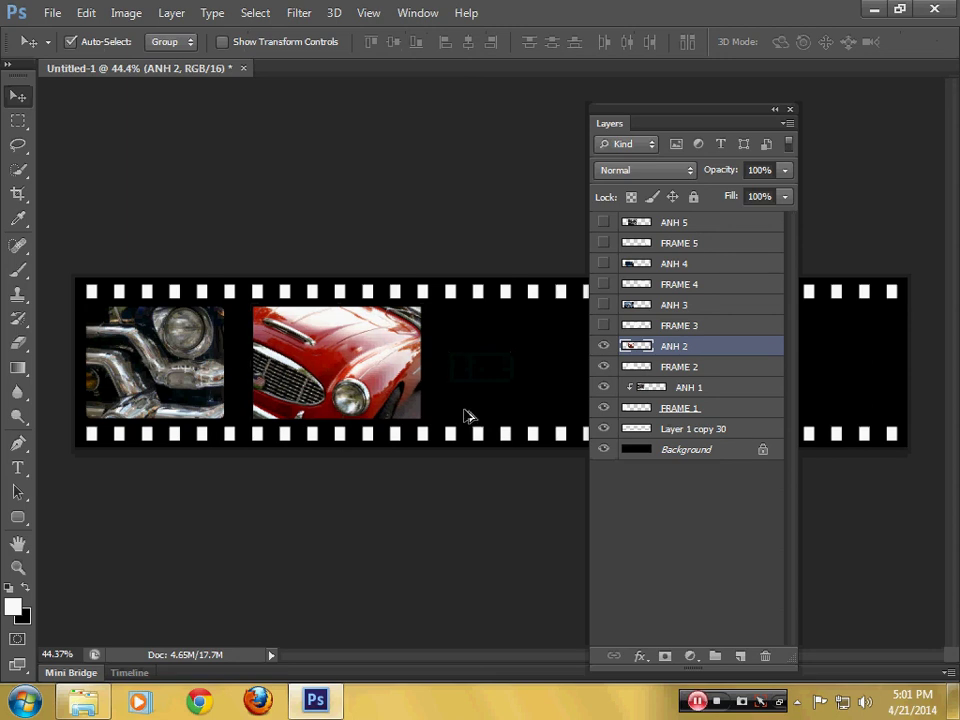
# - Clip ANH 2 to FRAME 2 and nudge it into position
pyautogui.hotkey('ctrl', 'alt', 'g')
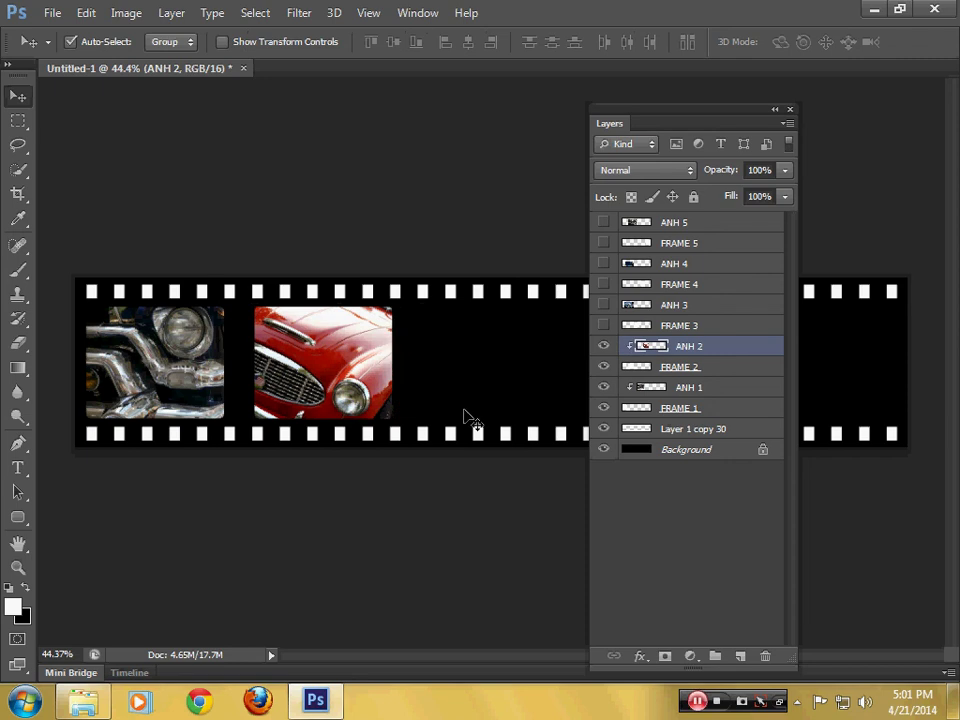
pyautogui.hotkey('shift', 'Left')
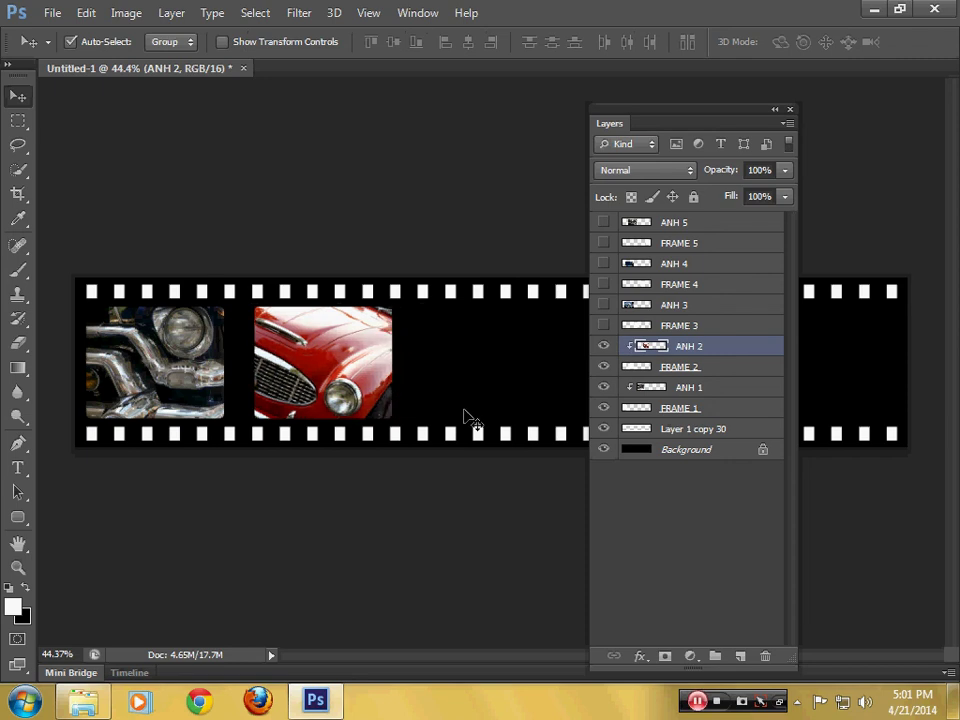
pyautogui.hotkey('shift', 'Left')
pyautogui.hotkey('shift', 'Right')
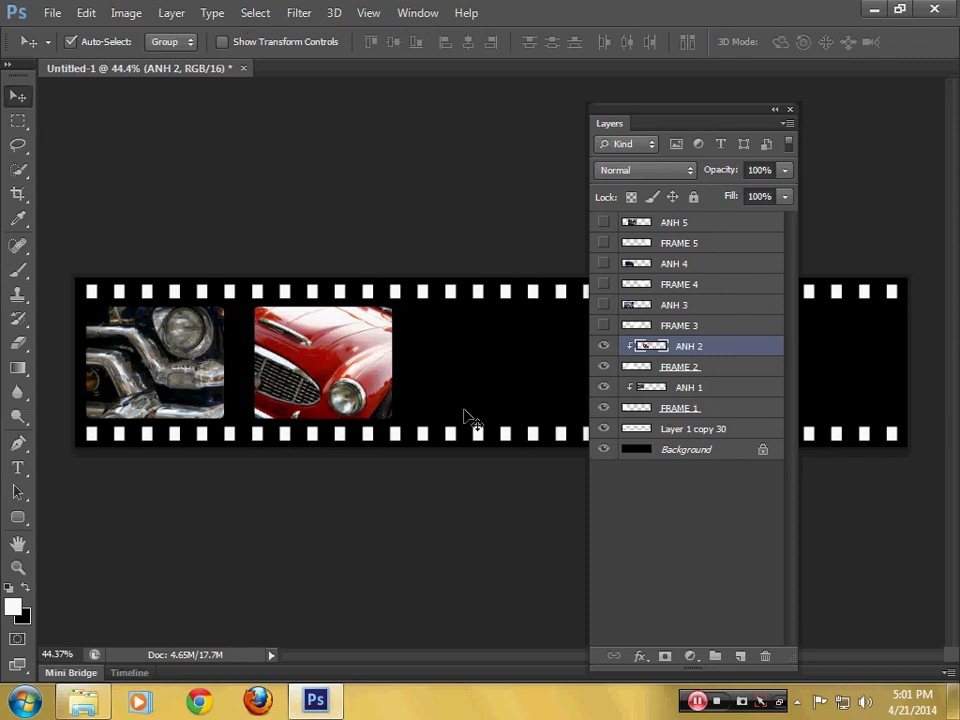
# - Show ANH 3, move it onto the third frame, scale to about 69%, and clip to FRAME 3
pyautogui.click(603, 325)
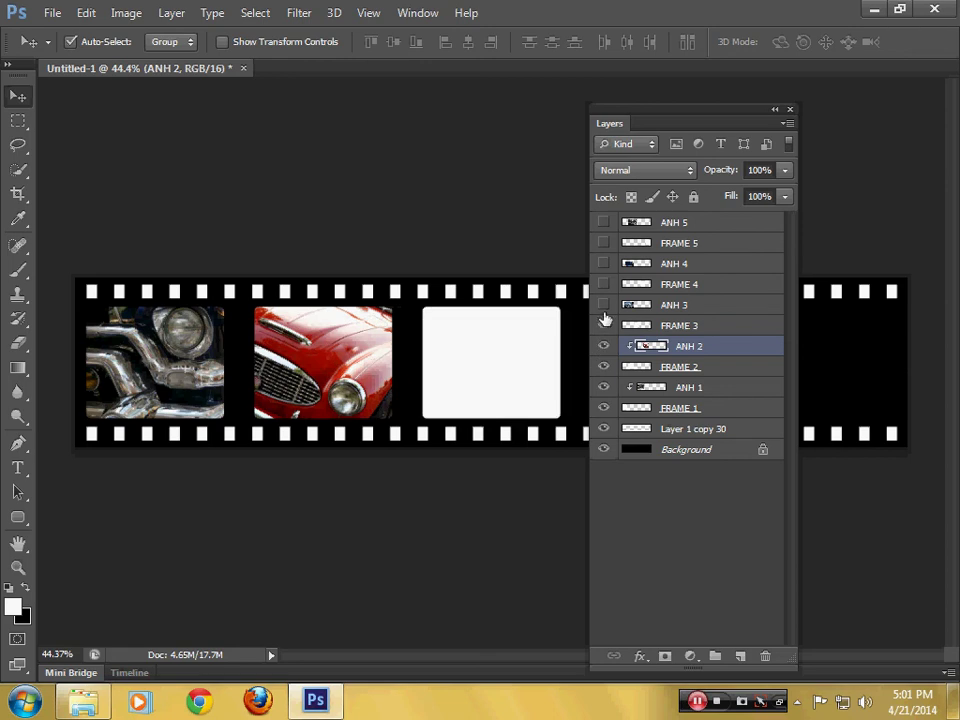
pyautogui.moveTo(243, 345); pyautogui.dragTo(523, 346)
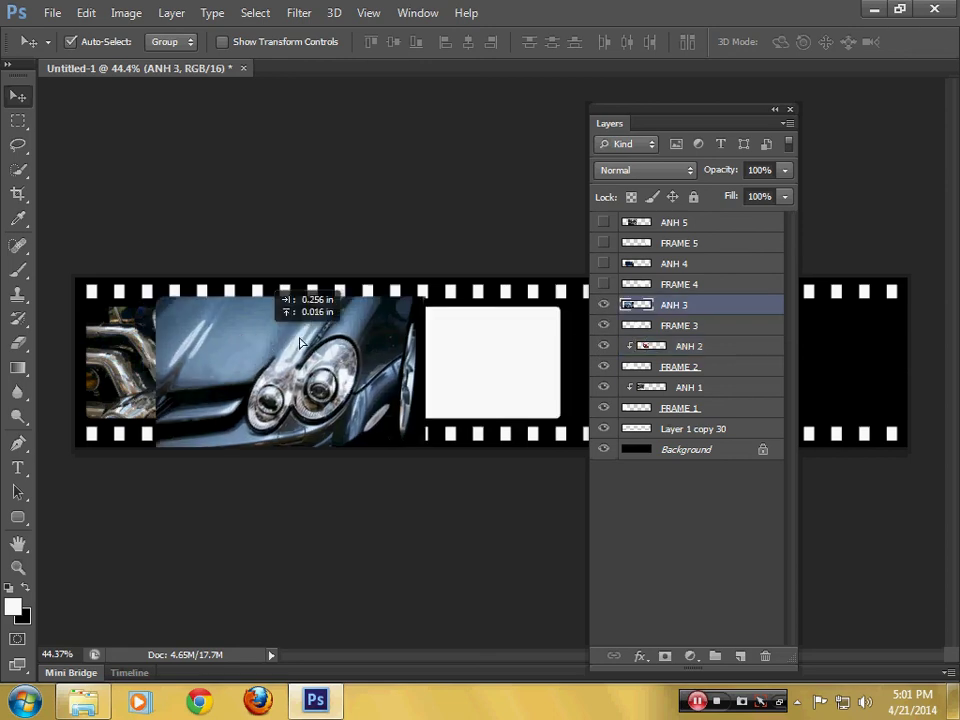
pyautogui.moveTo(664, 118); pyautogui.dragTo(203, 112)
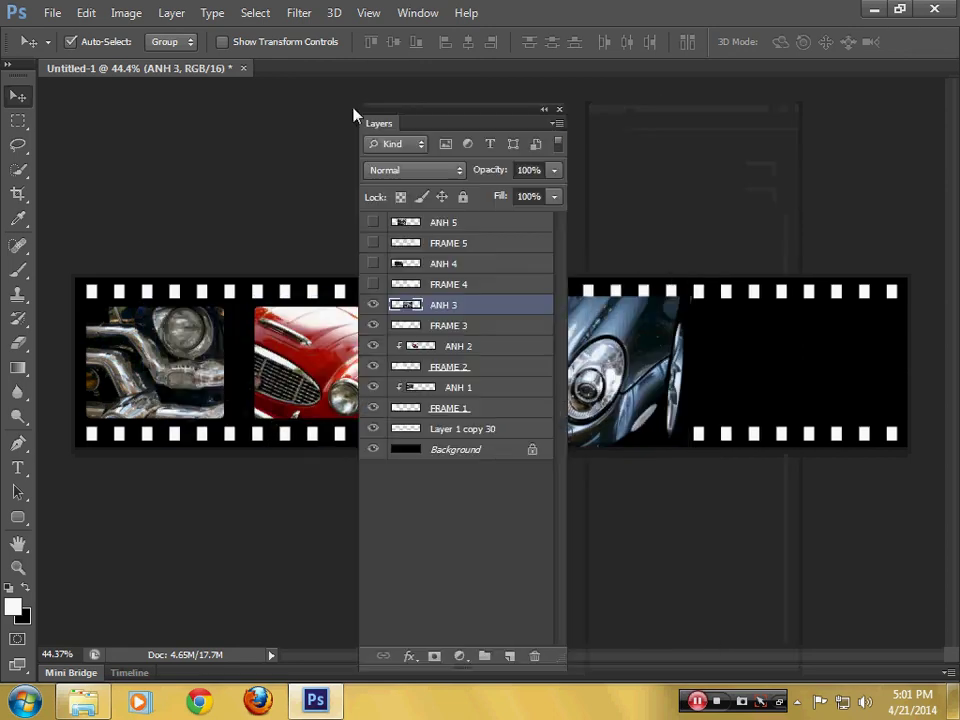
pyautogui.hotkey('ctrl', 't')
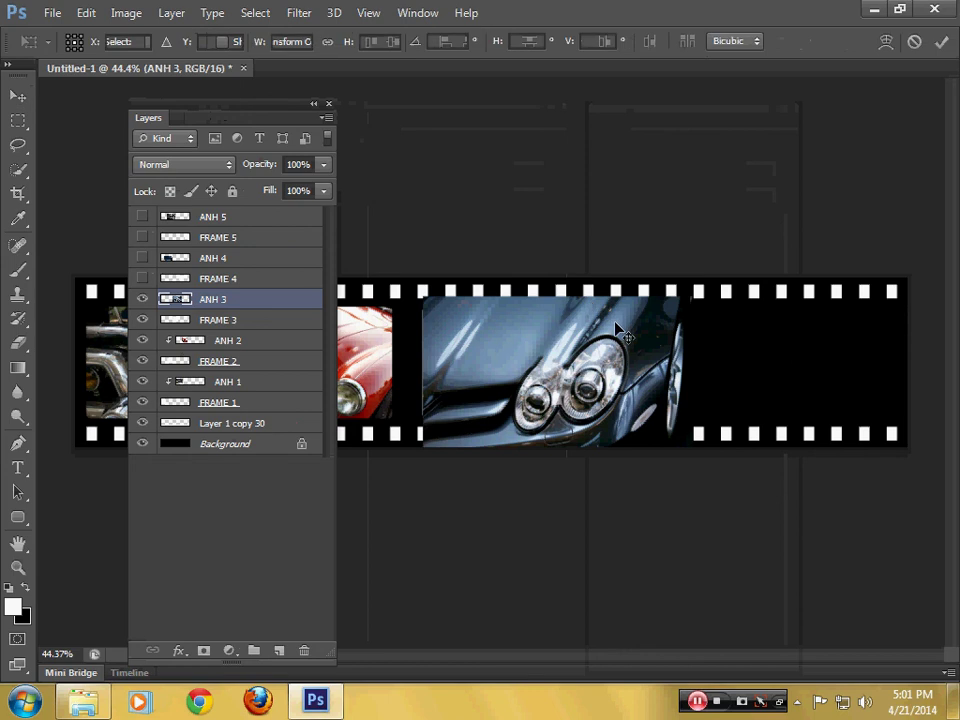
pyautogui.moveTo(692, 473); pyautogui.dragTo(627, 403)
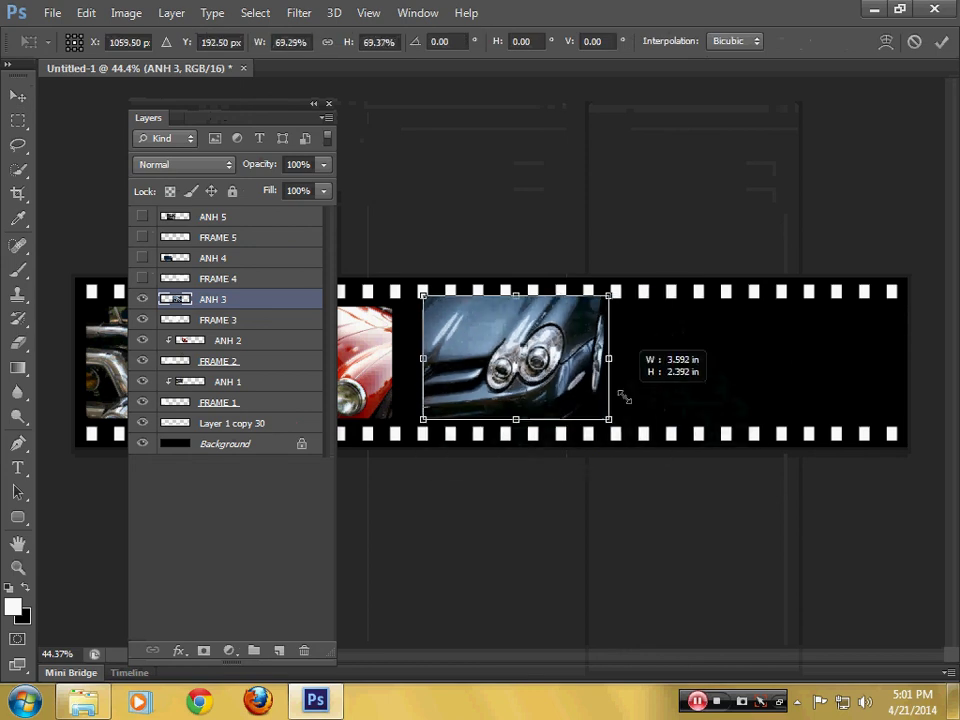
pyautogui.press('Return')
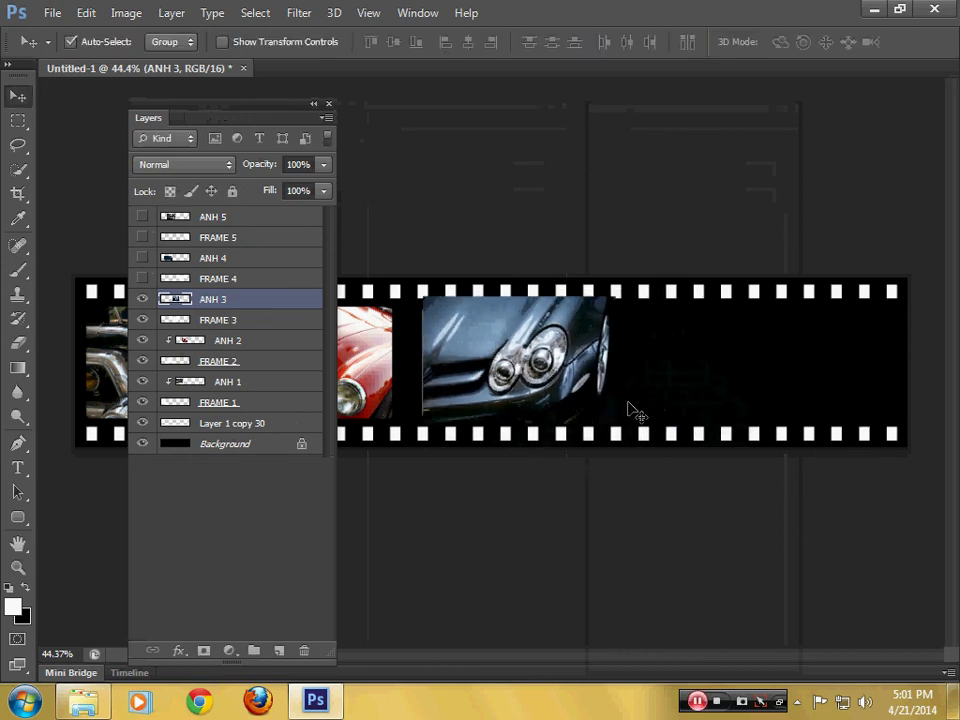
pyautogui.hotkey('ctrl', 'alt', 'g')
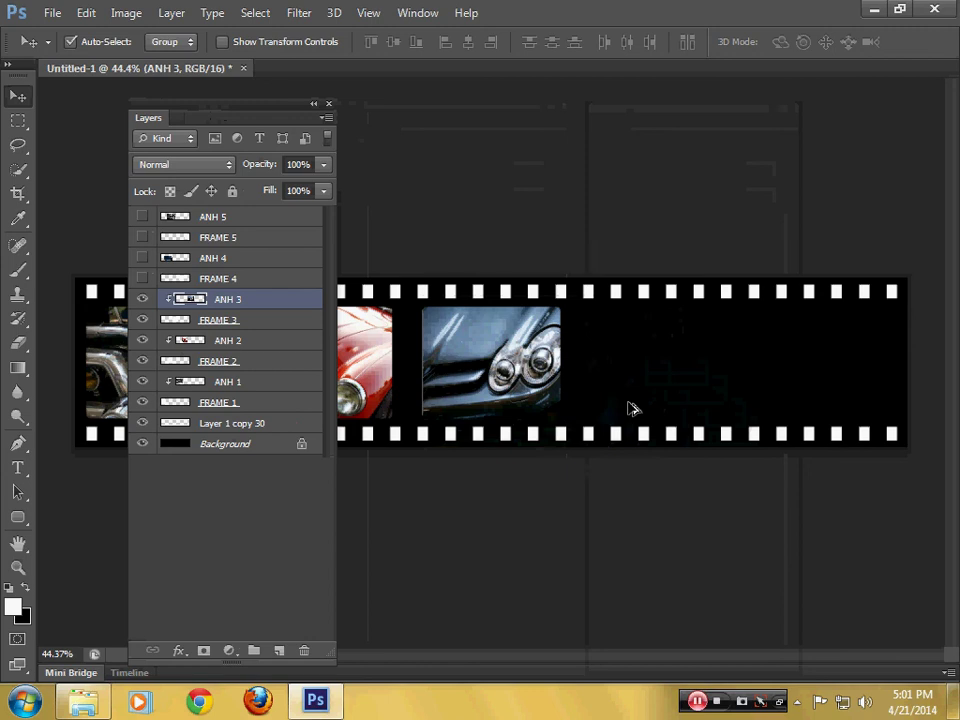
pyautogui.hotkey('shift', 'Down')
pyautogui.hotkey('shift', 'Down')
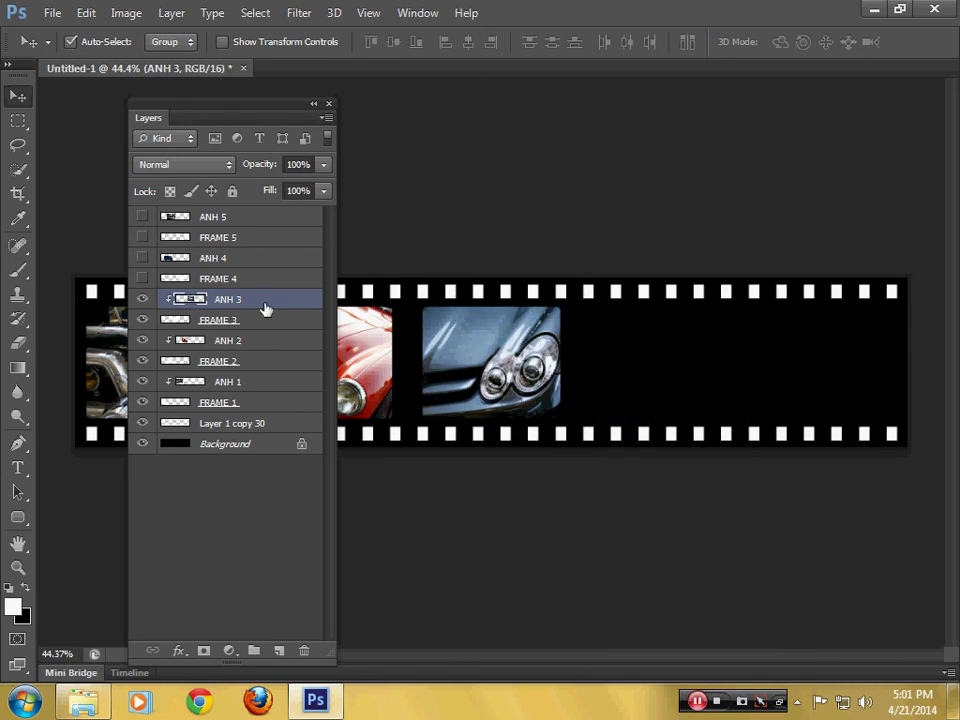
# - Place the dark car photo in frame 4, scaled to about 67%, clipped and nudged to show the wheel
pyautogui.click(142, 278)
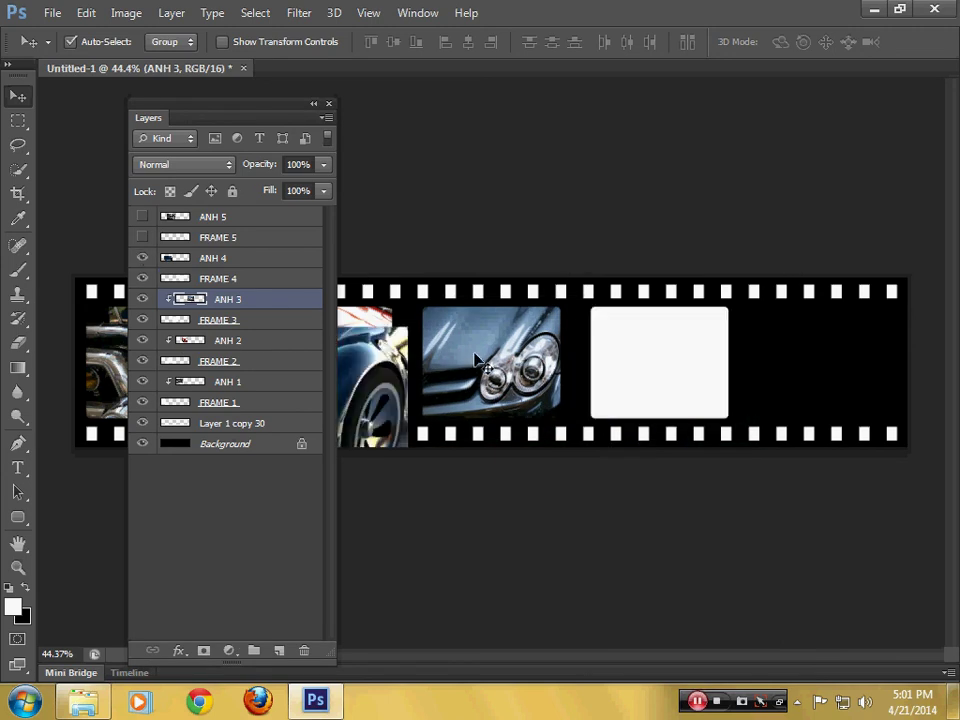
pyautogui.moveTo(357, 345)
pyautogui.mouseDown()
pyautogui.moveTo(752, 352)
pyautogui.moveTo(790, 337)
pyautogui.mouseUp()
pyautogui.hotkey('ctrl', 't')
pyautogui.moveTo(845, 471); pyautogui.dragTo(759, 420)
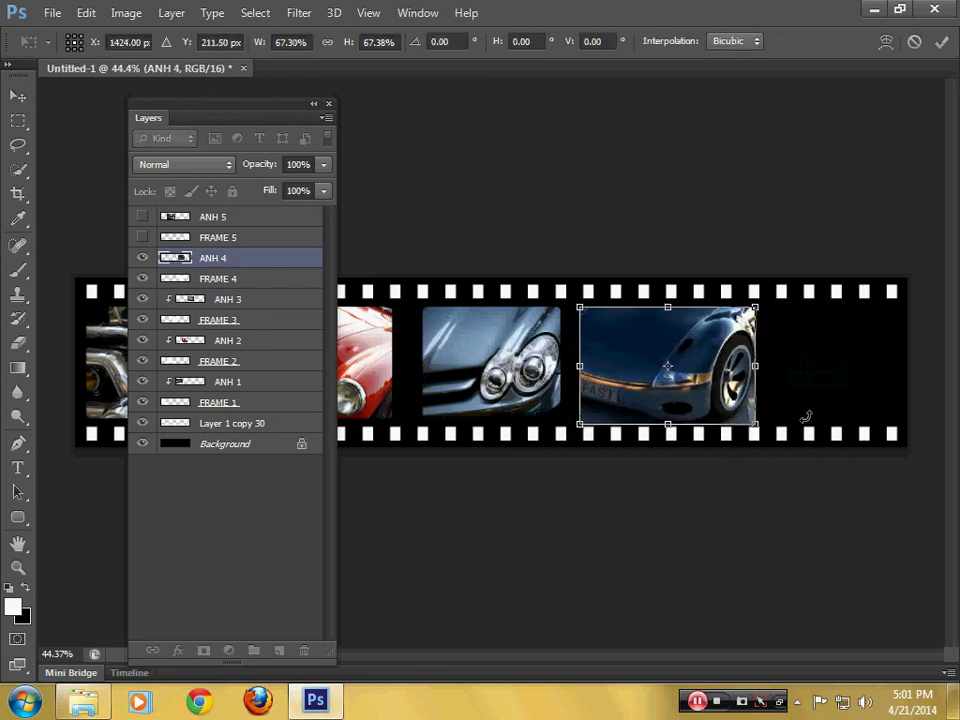
pyautogui.press('Return')
pyautogui.hotkey('ctrl', 'alt', 'g')
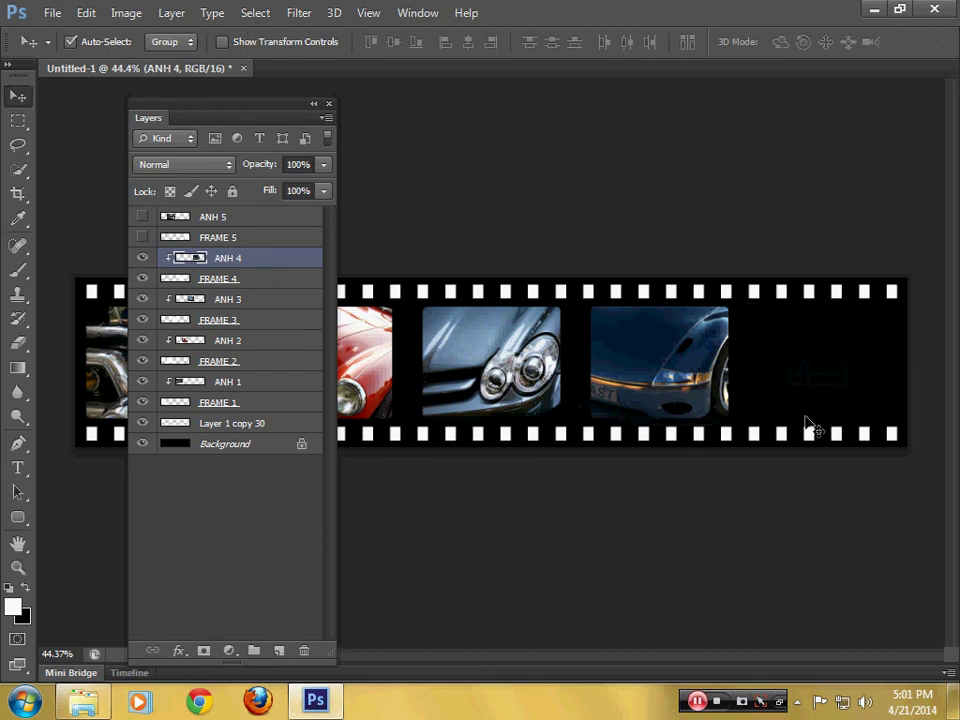
pyautogui.hotkey('shift', 'Left')
pyautogui.hotkey('shift', 'Left')
pyautogui.hotkey('shift', 'Left')
pyautogui.hotkey('shift', 'Left')
pyautogui.hotkey('shift', 'Left')
pyautogui.hotkey('shift', 'Left')
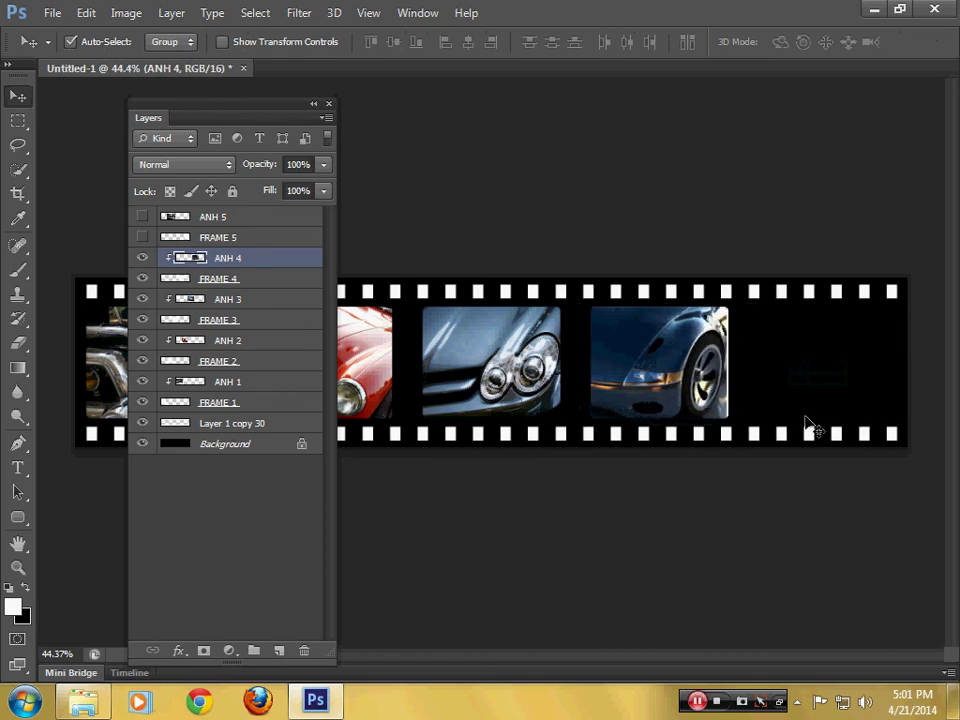
pyautogui.hotkey('shift', 'Right')
pyautogui.hotkey('shift', 'Right')
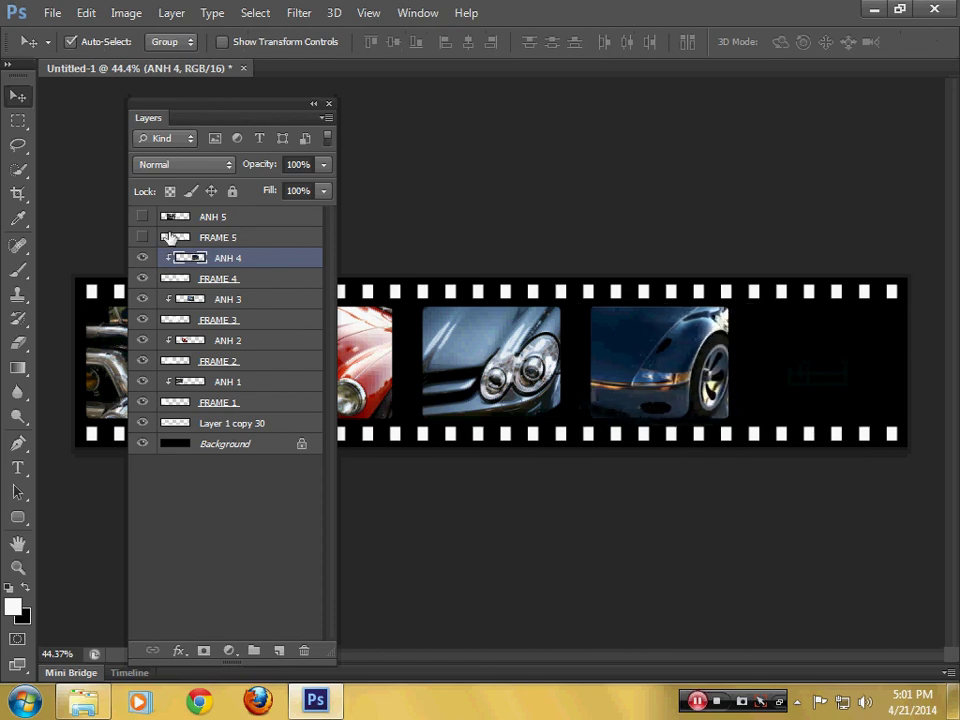
# - Place the silver car photo in frame 5, scaled to about 68%, clipped and nudged left
pyautogui.click(142, 237)
pyautogui.click(215, 220)
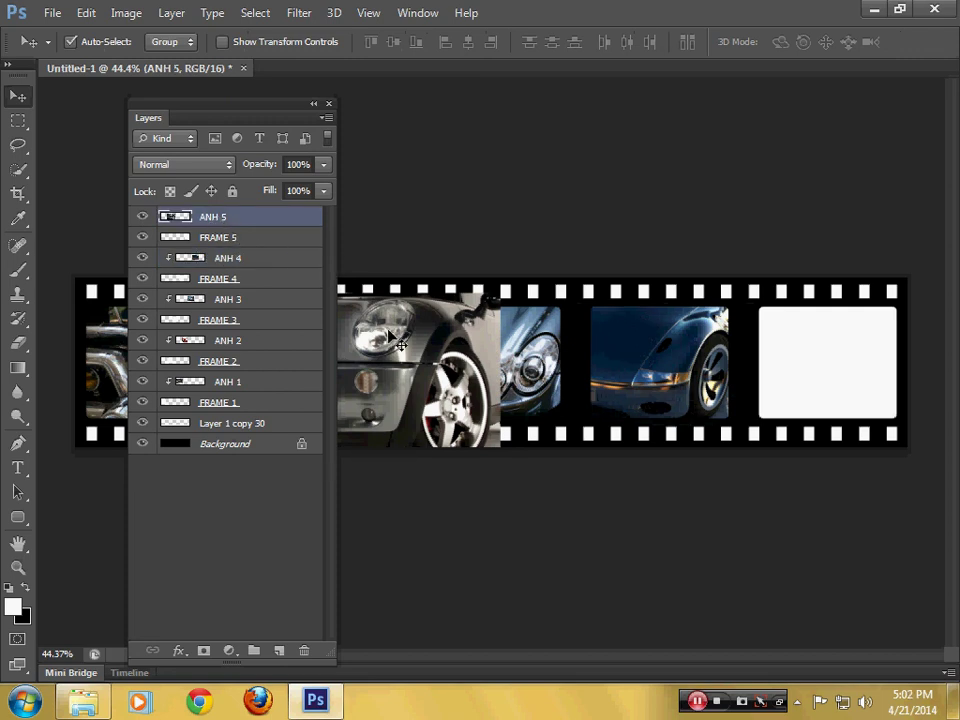
pyautogui.moveTo(396, 338); pyautogui.dragTo(822, 345)
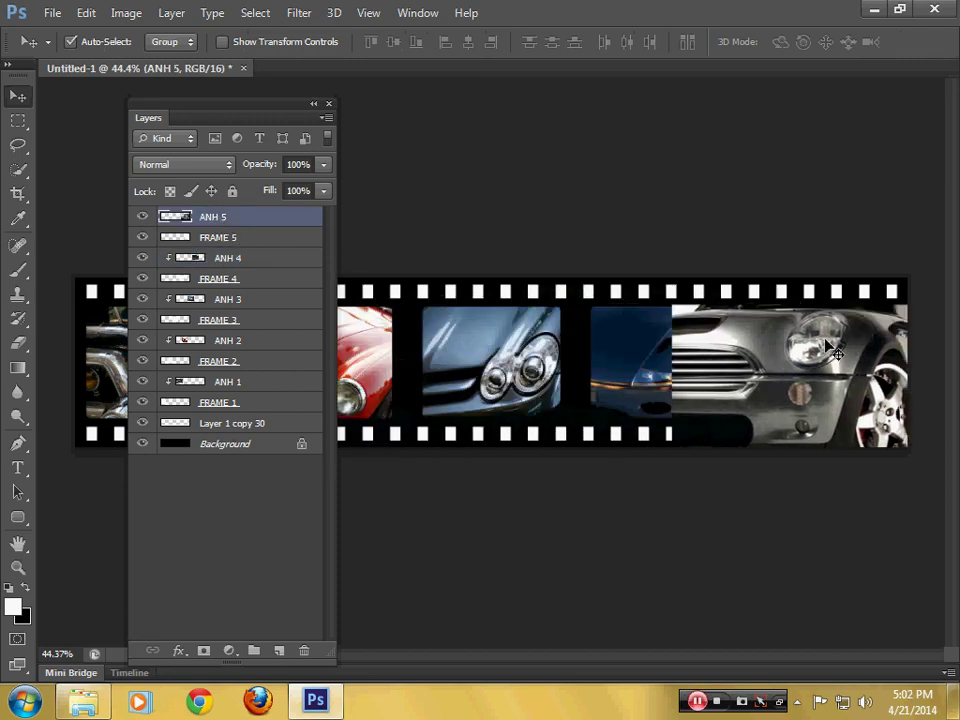
pyautogui.hotkey('ctrl', 't')
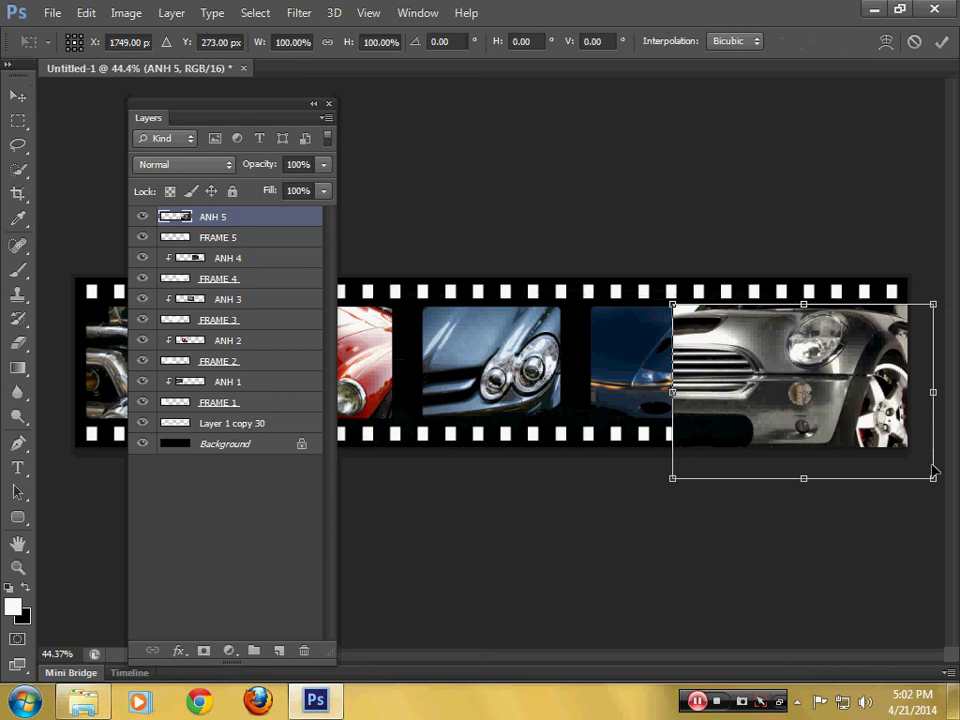
pyautogui.moveTo(931, 478); pyautogui.dragTo(878, 381)
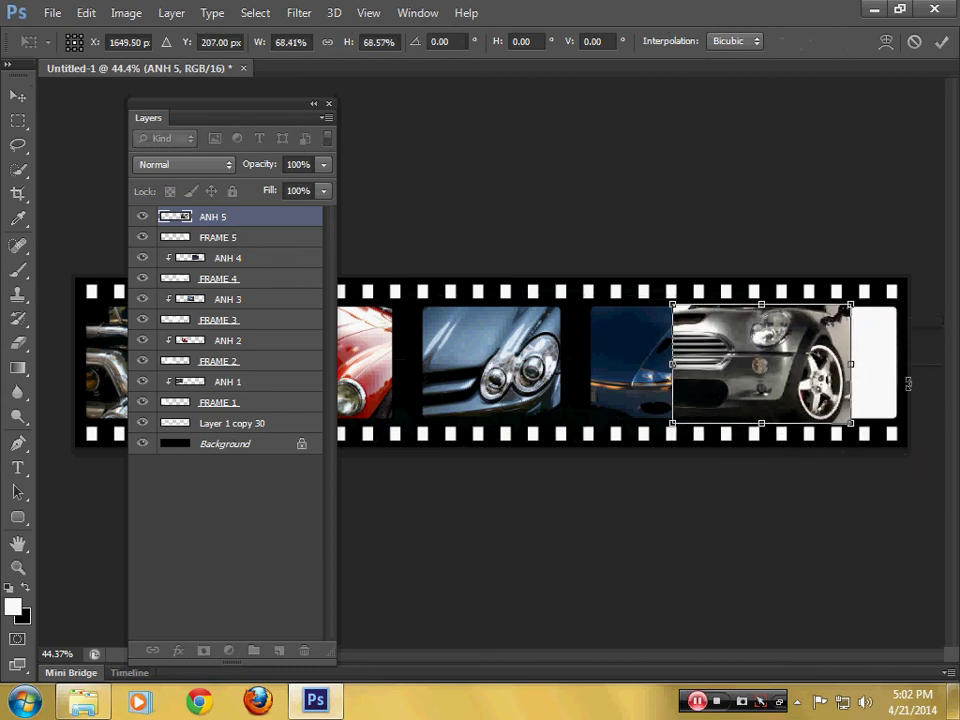
pyautogui.hotkey('shift', 'Right')
pyautogui.hotkey('shift', 'Right')
pyautogui.hotkey('shift', 'Right')
pyautogui.hotkey('shift', 'Right')
pyautogui.hotkey('shift', 'Right')
pyautogui.hotkey('shift', 'Right')
pyautogui.hotkey('shift', 'Right')
pyautogui.hotkey('shift', 'Right')
pyautogui.hotkey('shift', 'Right')
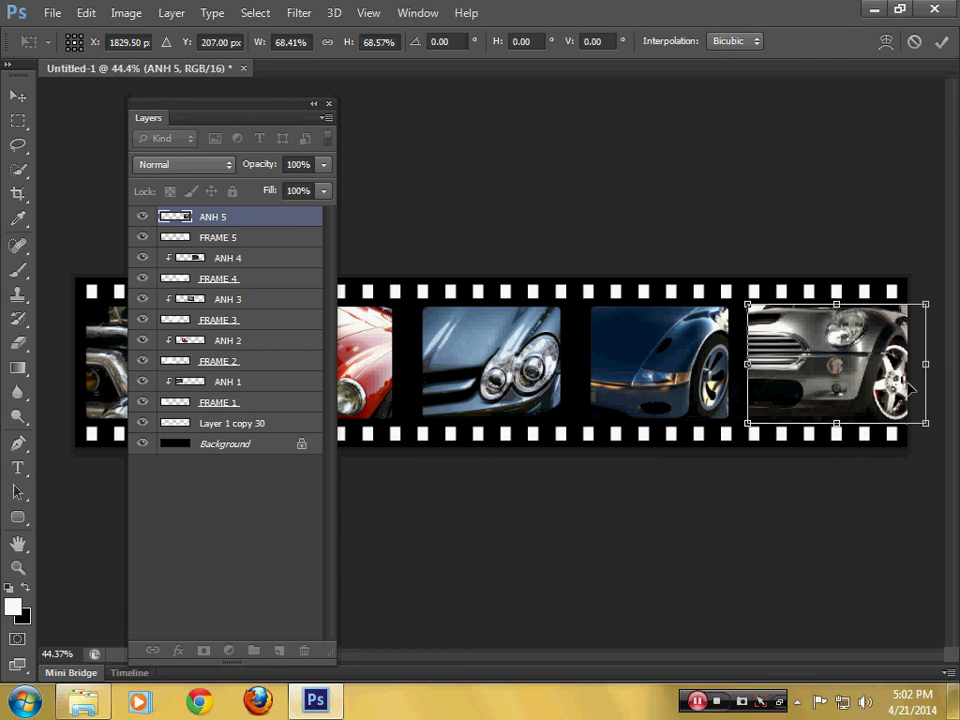
pyautogui.press('Return')
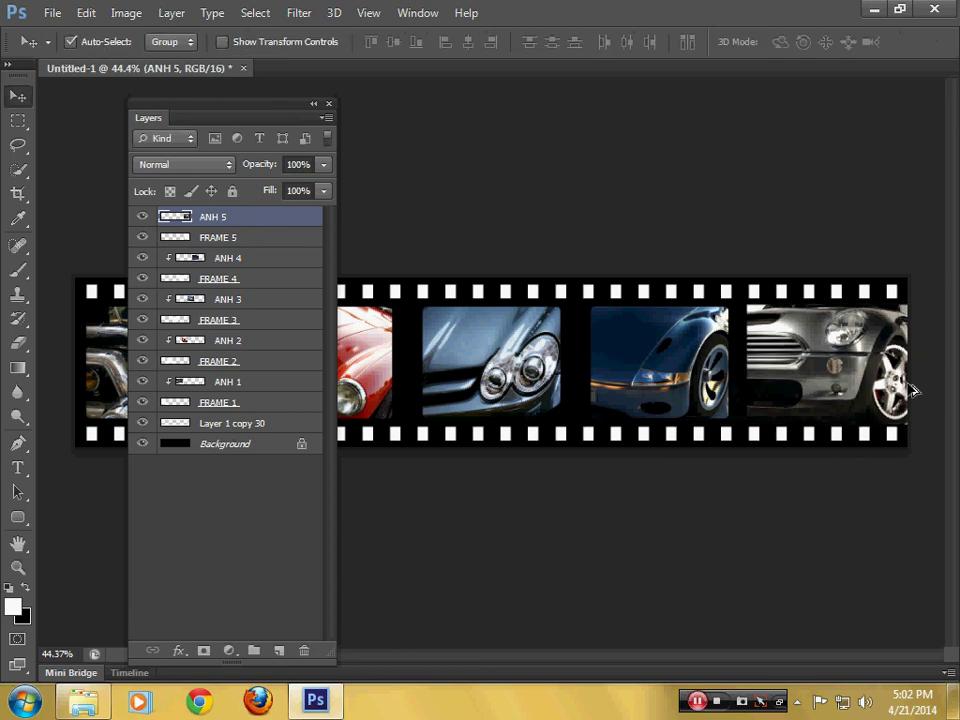
pyautogui.hotkey('ctrl', 'alt', 'g')
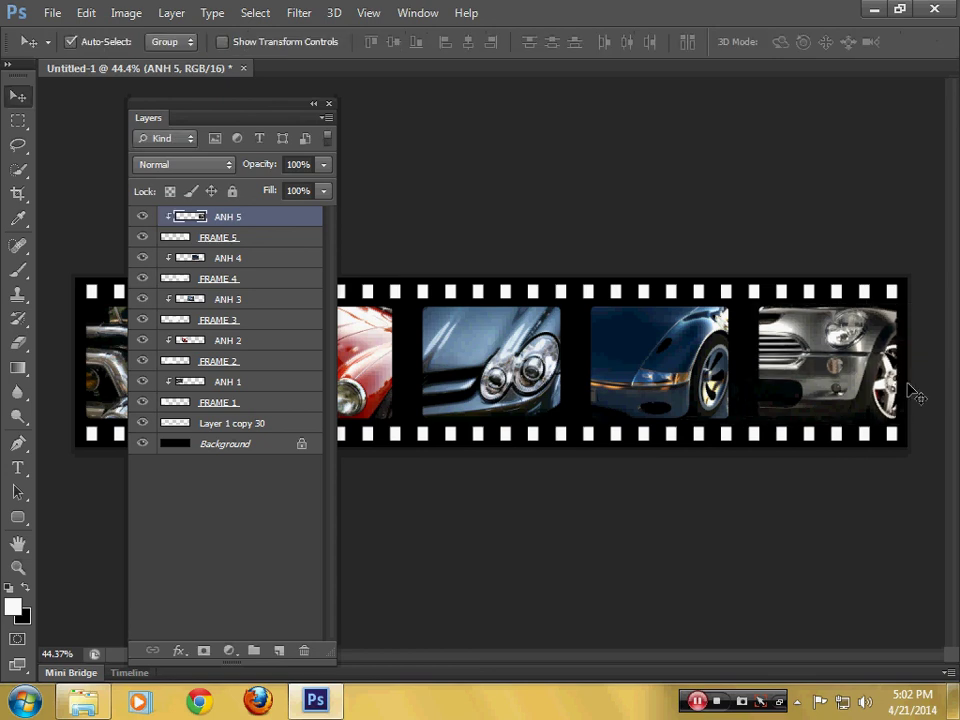
pyautogui.press('Left')
pyautogui.press('Left')
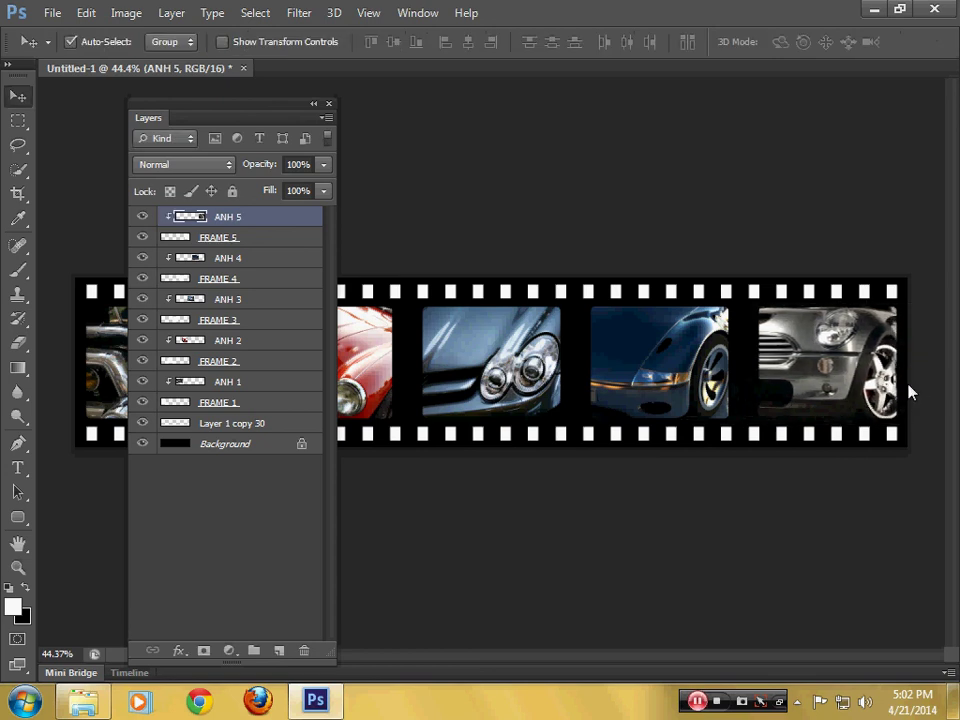
pyautogui.press('Left')
pyautogui.press('Left')
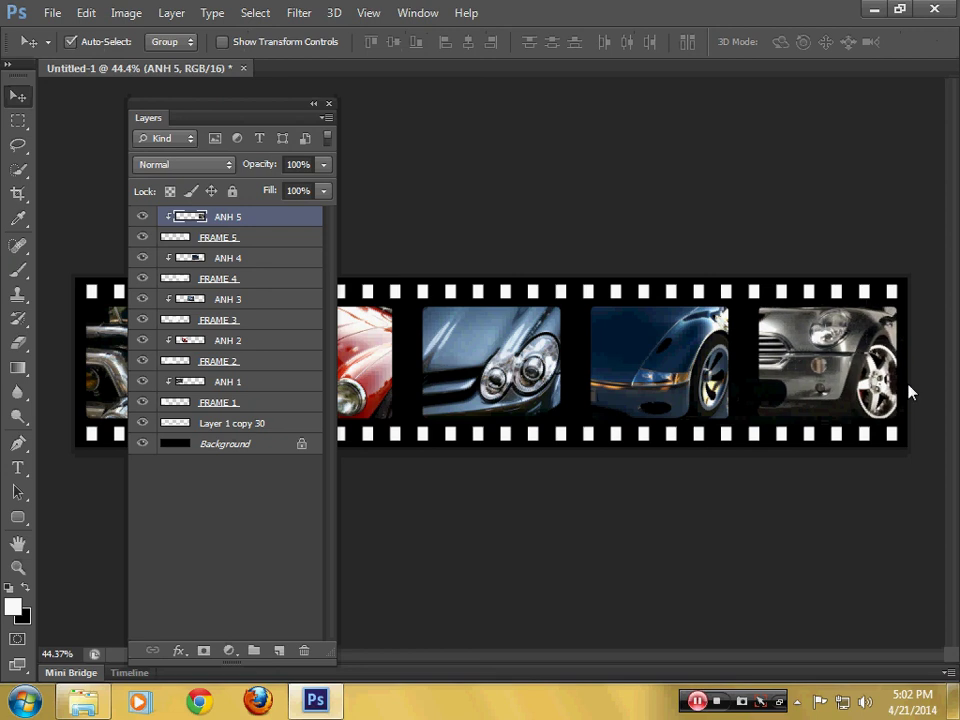
pyautogui.press('Left')
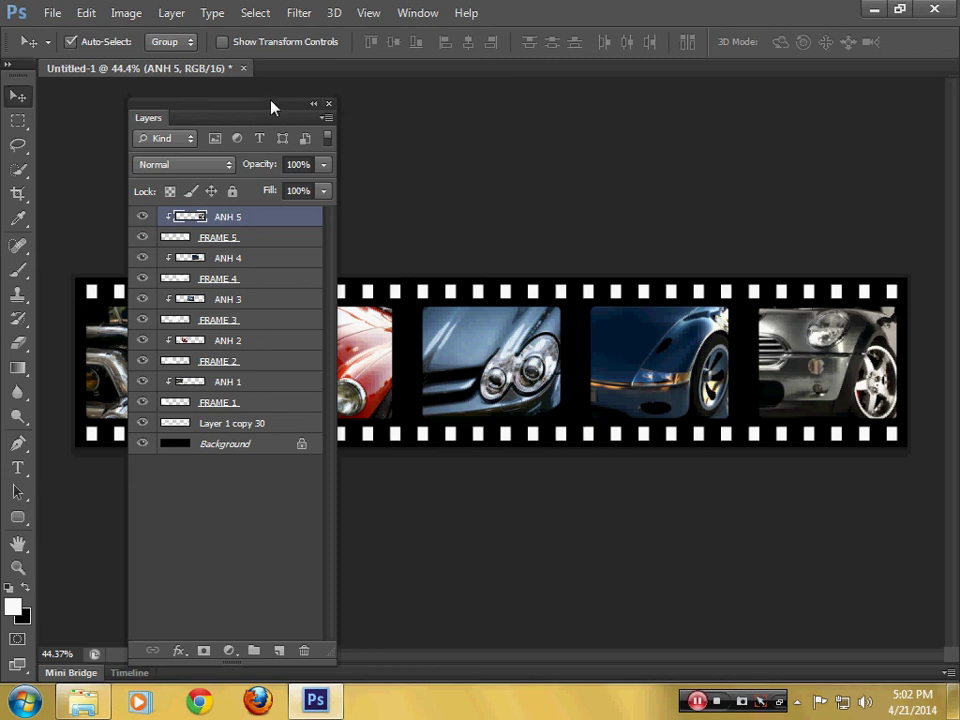
# - Stamp all visible layers into a new top layer and hide the frame and photo layers below
pyautogui.moveTo(270, 103)
pyautogui.mouseDown()
pyautogui.moveTo(762, 143)
pyautogui.moveTo(804, 96)
pyautogui.mouseUp()
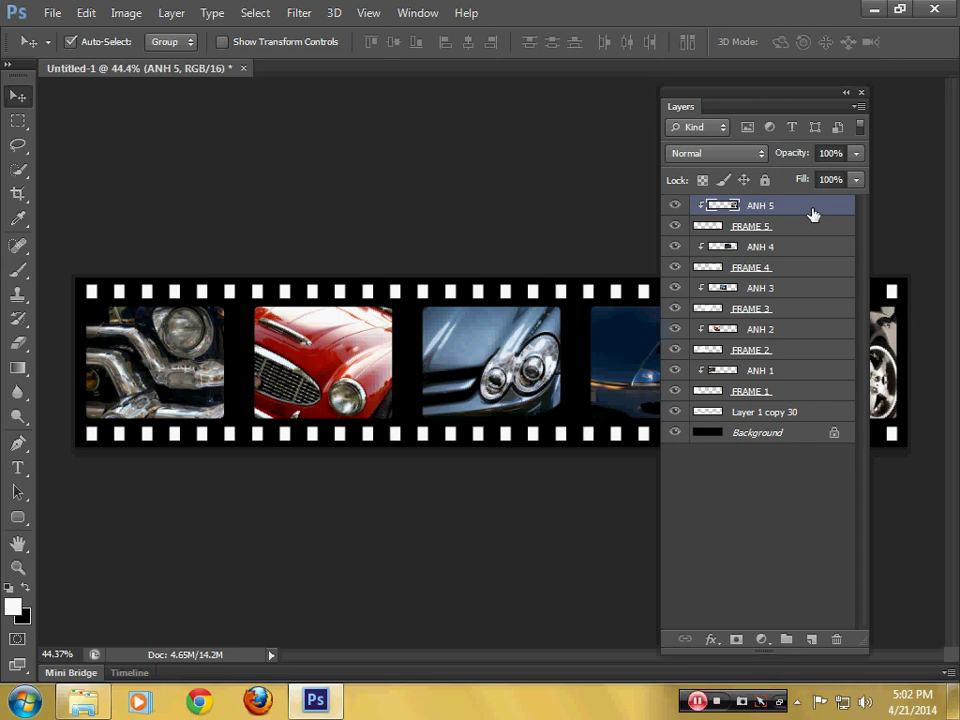
pyautogui.hotkey('ctrl', 'shift', 'alt', 'e')
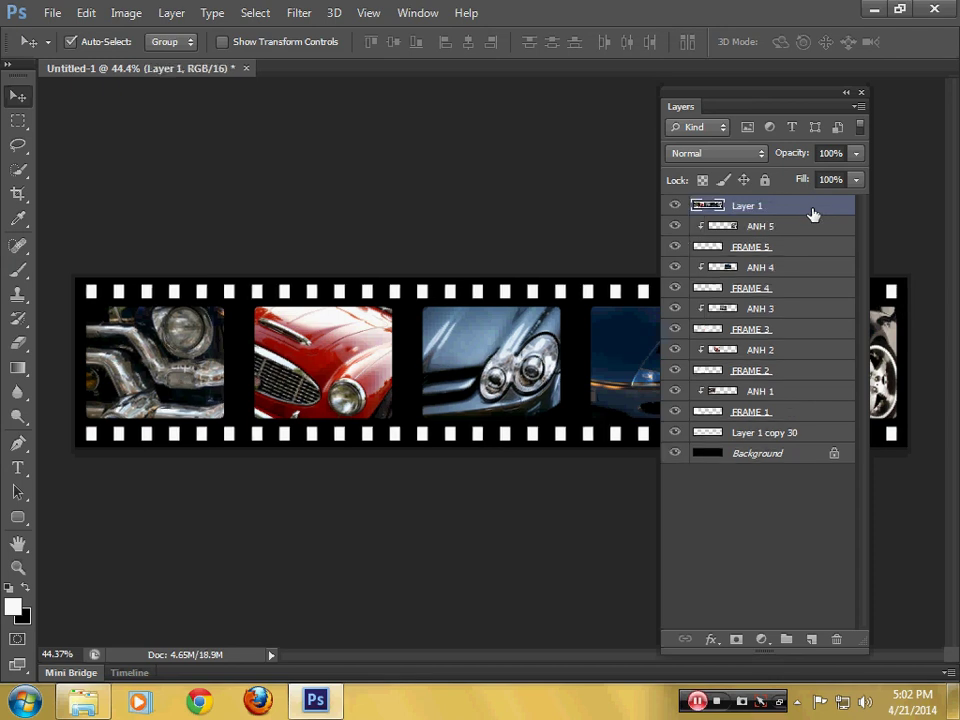
pyautogui.click(675, 226)
pyautogui.moveTo(675, 247); pyautogui.dragTo(676, 459)
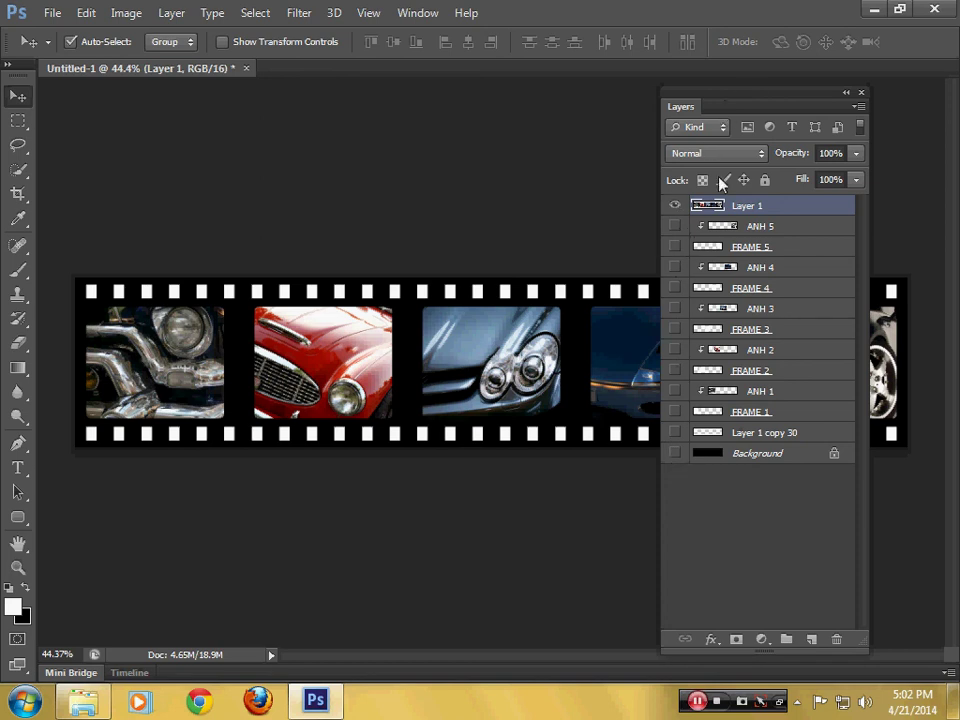
# - Rename the merged layer to FINAL 2D and move the Layers panel below the film strip
pyautogui.doubleClick(745, 206)
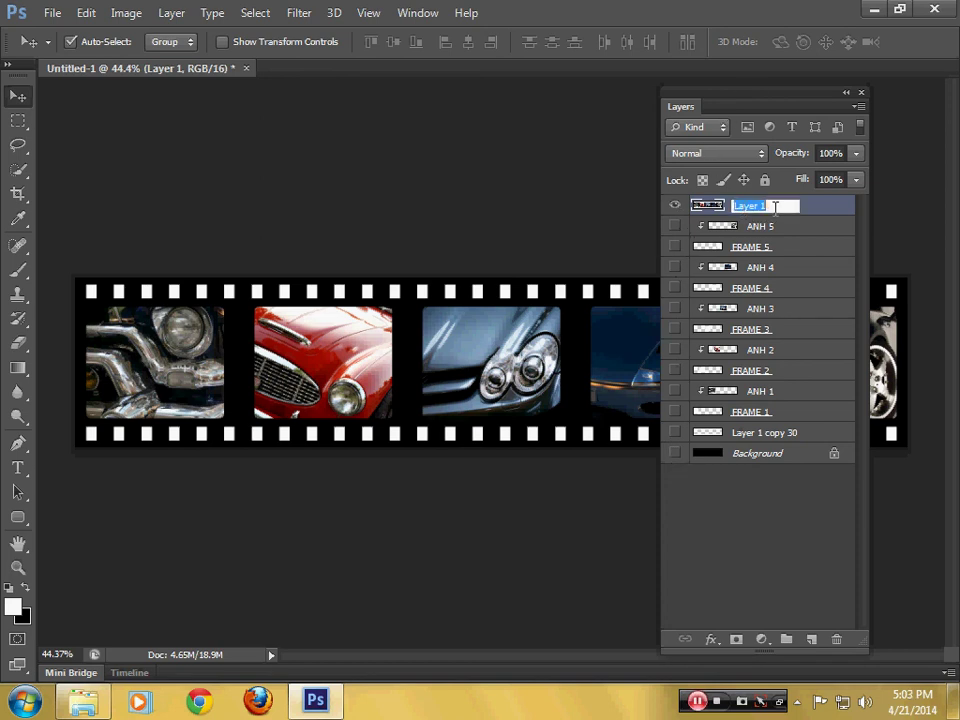
pyautogui.write('FINAL 2D')
pyautogui.press('Return')
pyautogui.moveTo(785, 99); pyautogui.dragTo(700, 381)
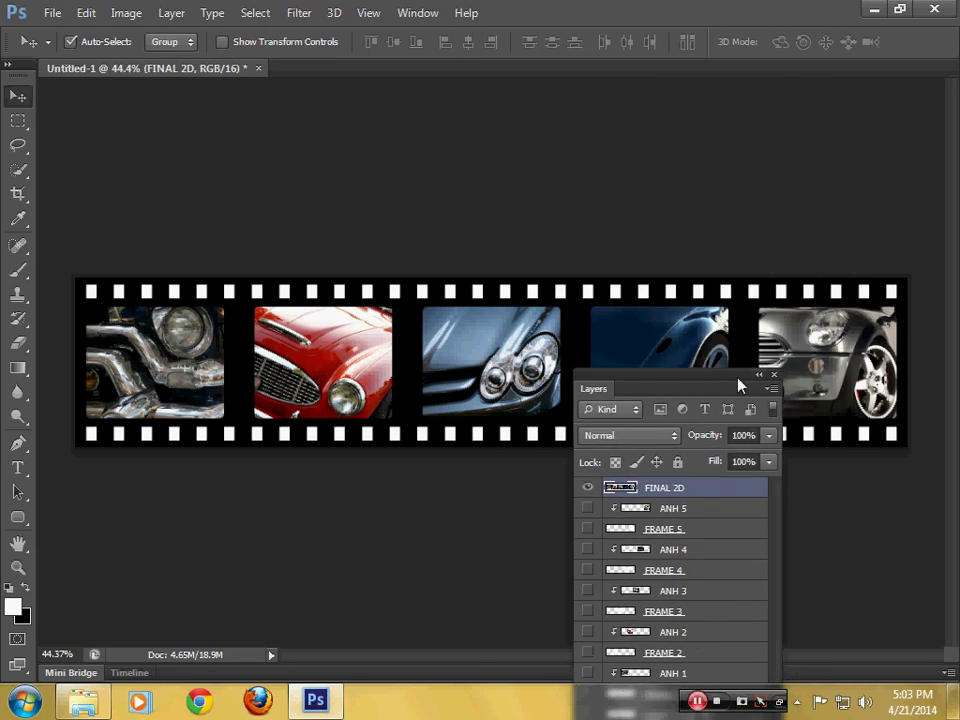
pyautogui.moveTo(740, 385); pyautogui.dragTo(687, 480)
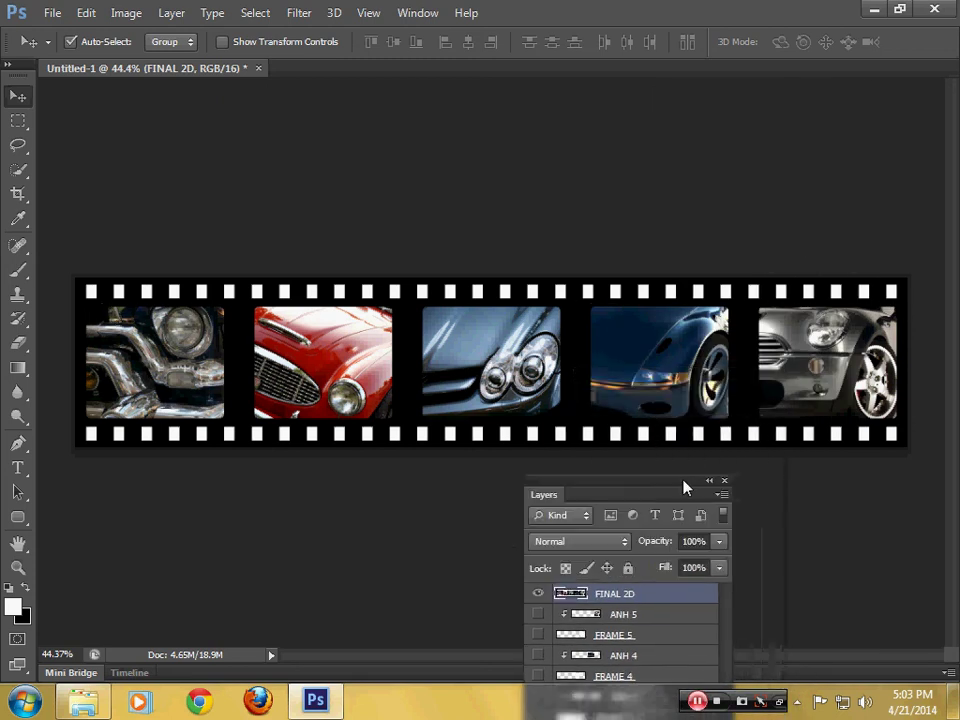
# - Marquee-select the photo row between the sprocket rows, then invert it to select the sprocket bands
pyautogui.click(20, 126)
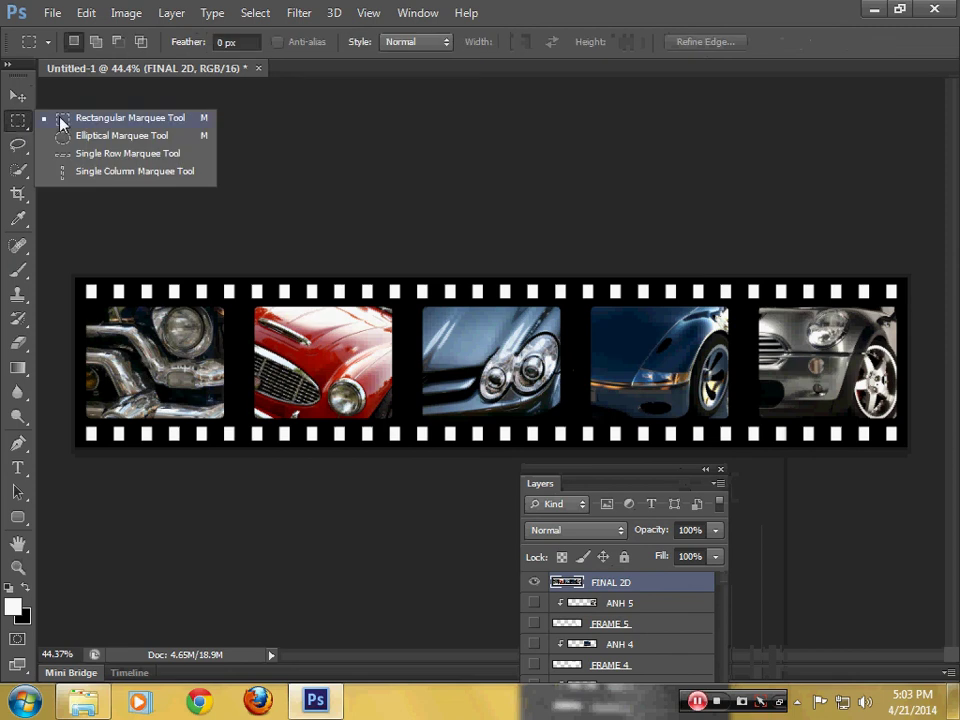
pyautogui.click(100, 118)
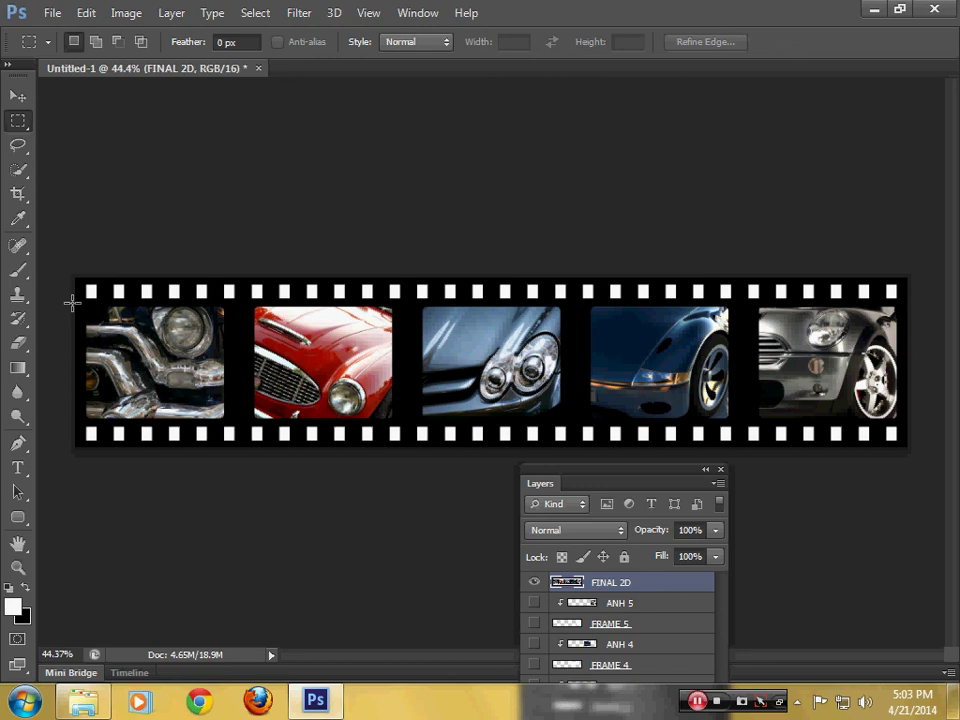
pyautogui.moveTo(74, 302); pyautogui.dragTo(916, 421)
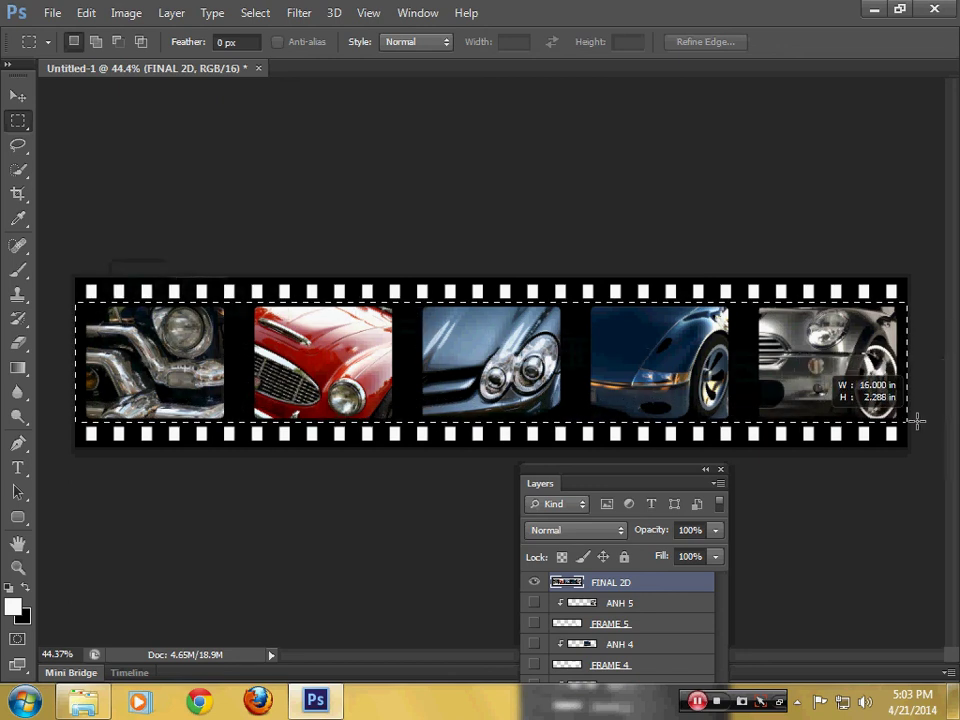
pyautogui.moveTo(916, 421); pyautogui.dragTo(916, 421)
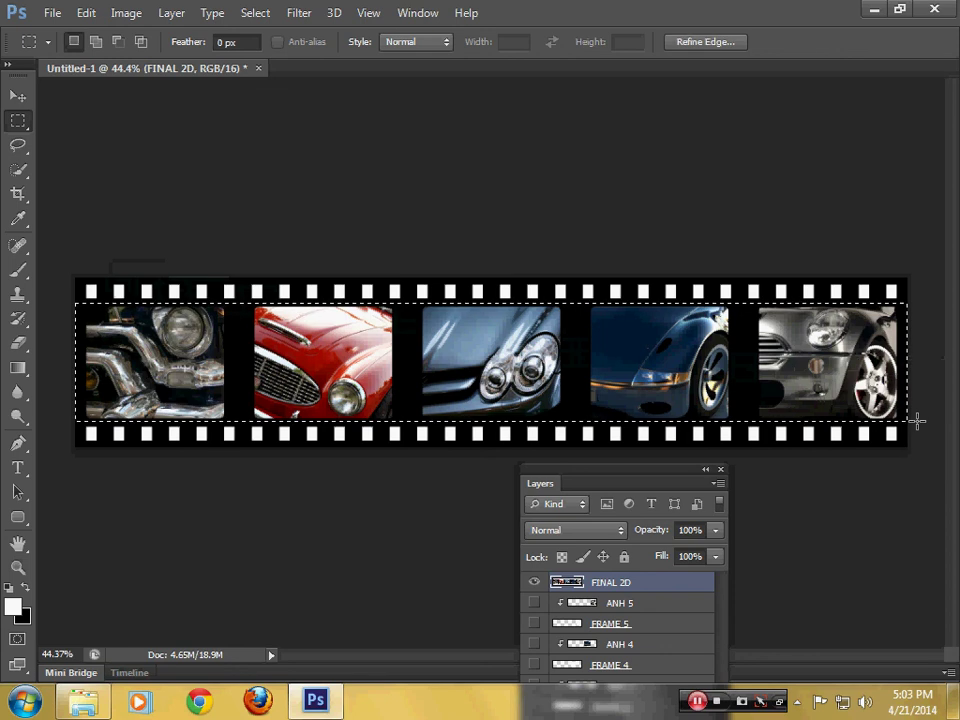
pyautogui.click(250, 20)
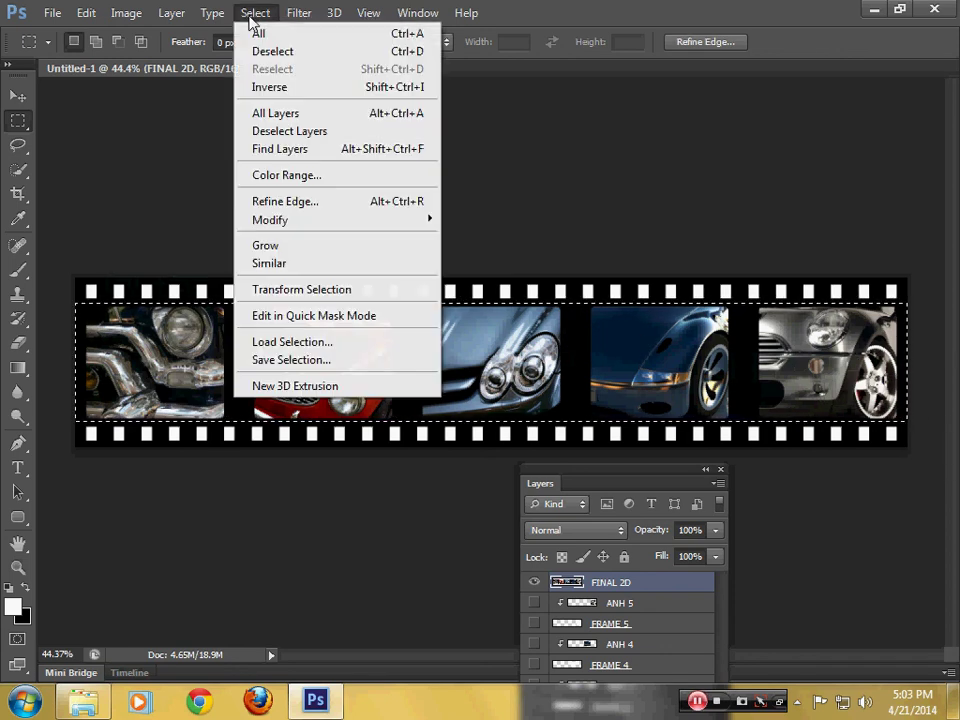
pyautogui.click(262, 88)
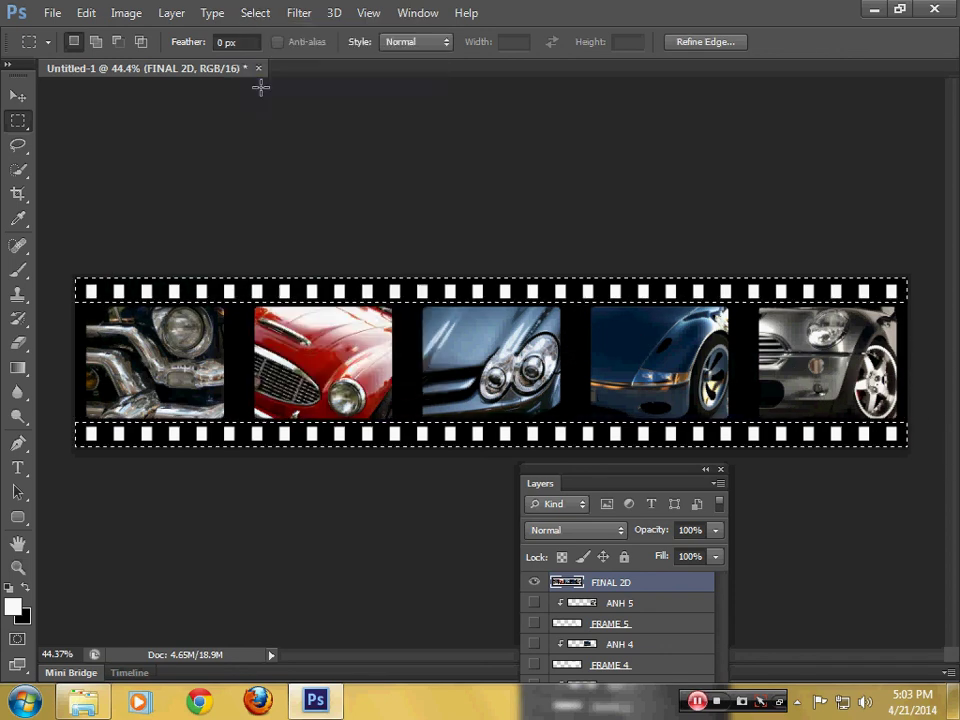
pyautogui.click(258, 13)
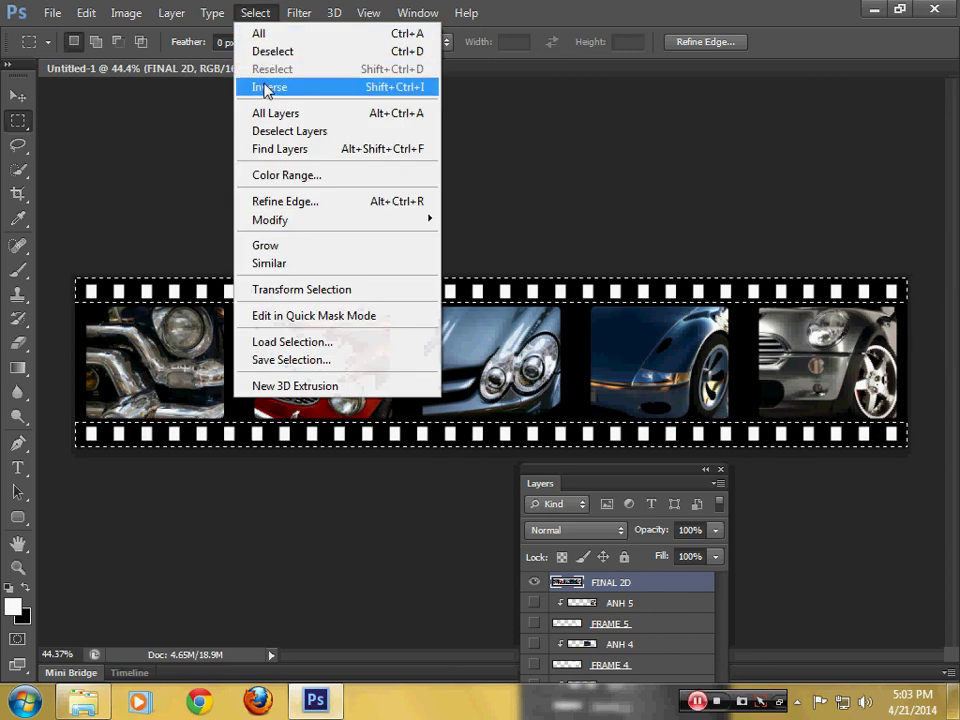
# - Use Color Range set to Highlights to select the white sprocket holes
pyautogui.click(270, 186)
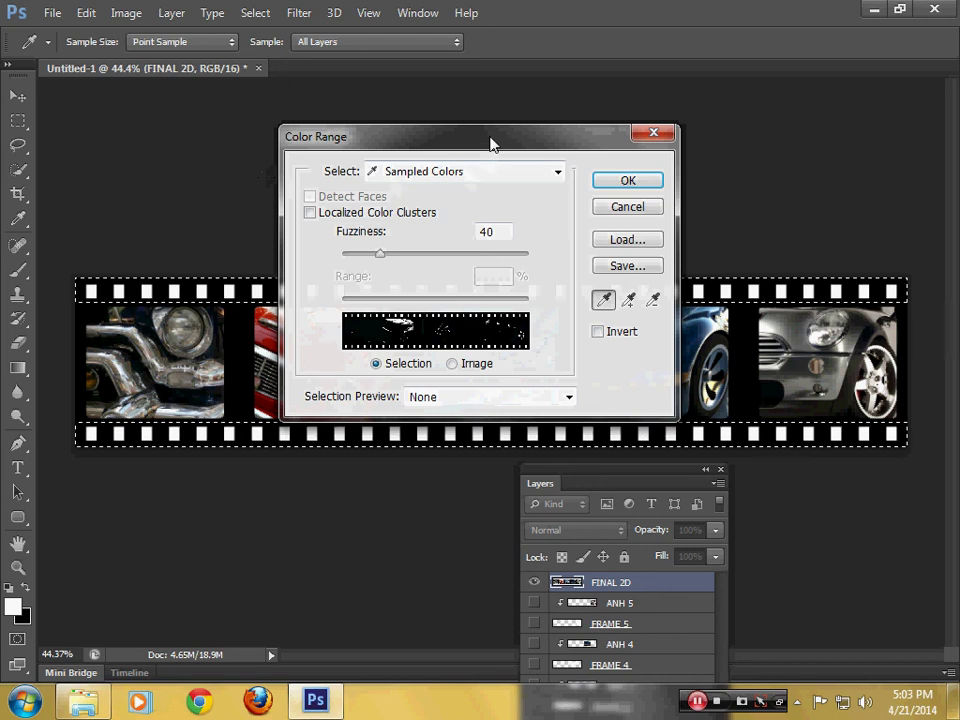
pyautogui.moveTo(490, 145); pyautogui.dragTo(577, 18)
pyautogui.click(650, 46)
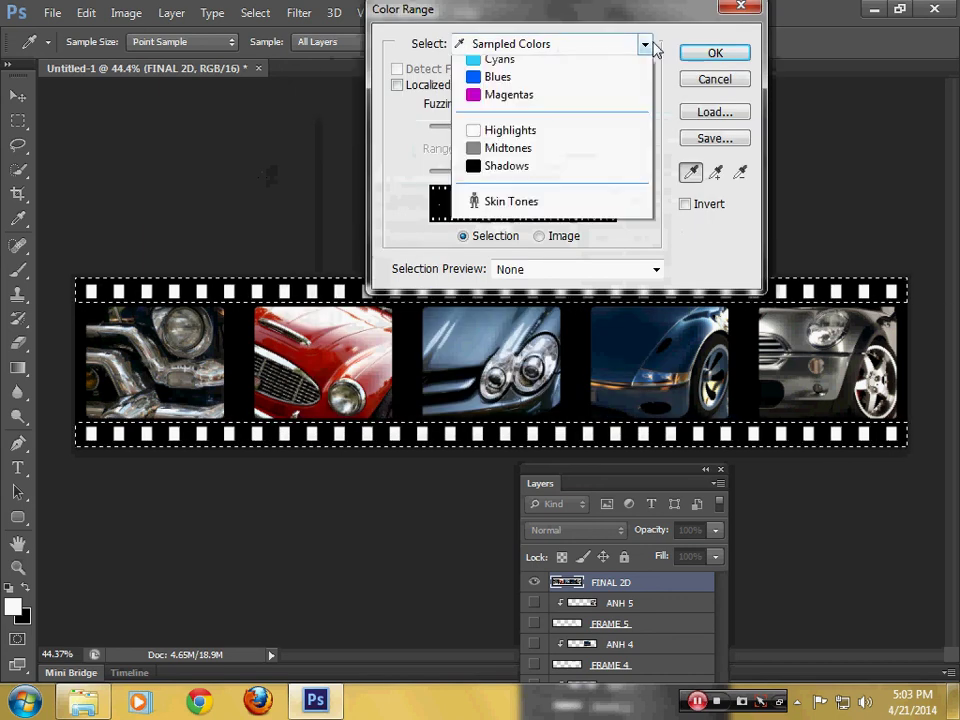
pyautogui.click(580, 225)
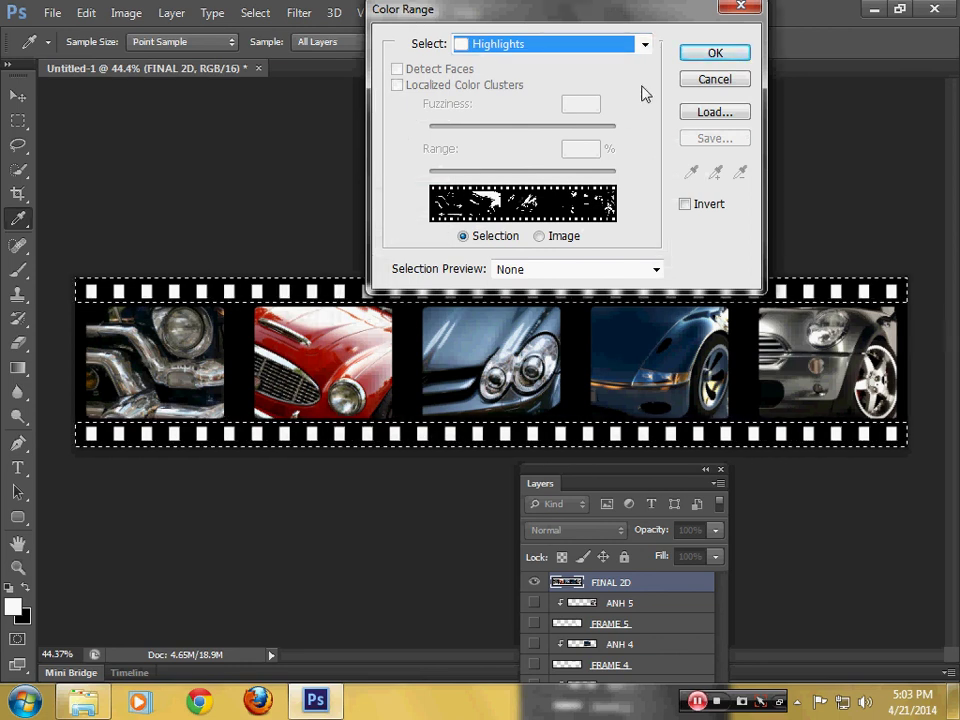
pyautogui.click(689, 60)
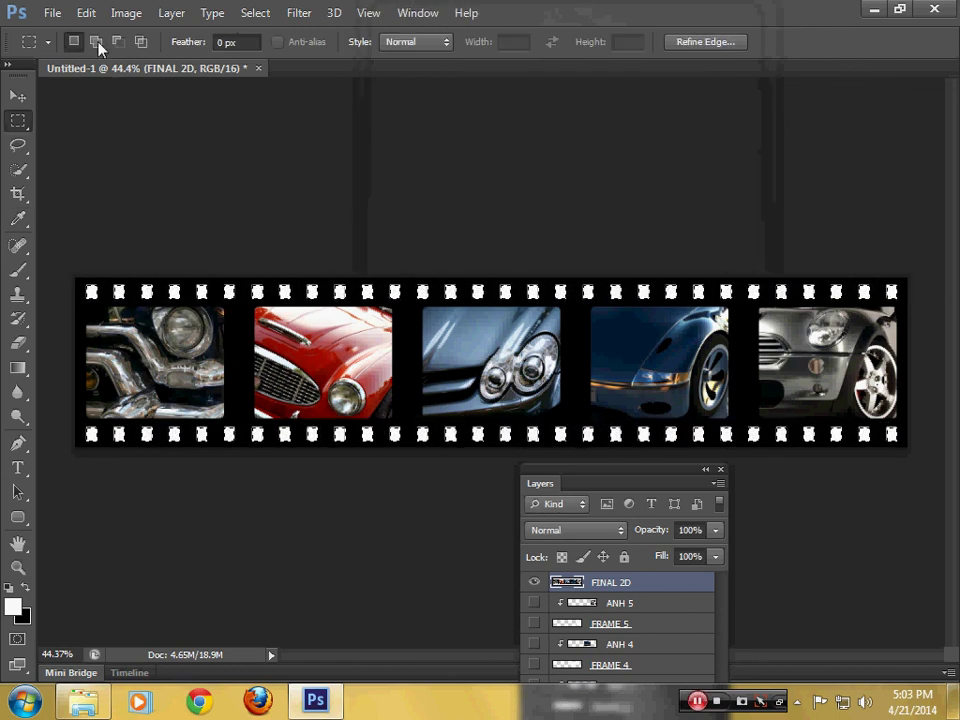
# - Clear the selected sprocket-hole pixels and deselect
pyautogui.click(86, 14)
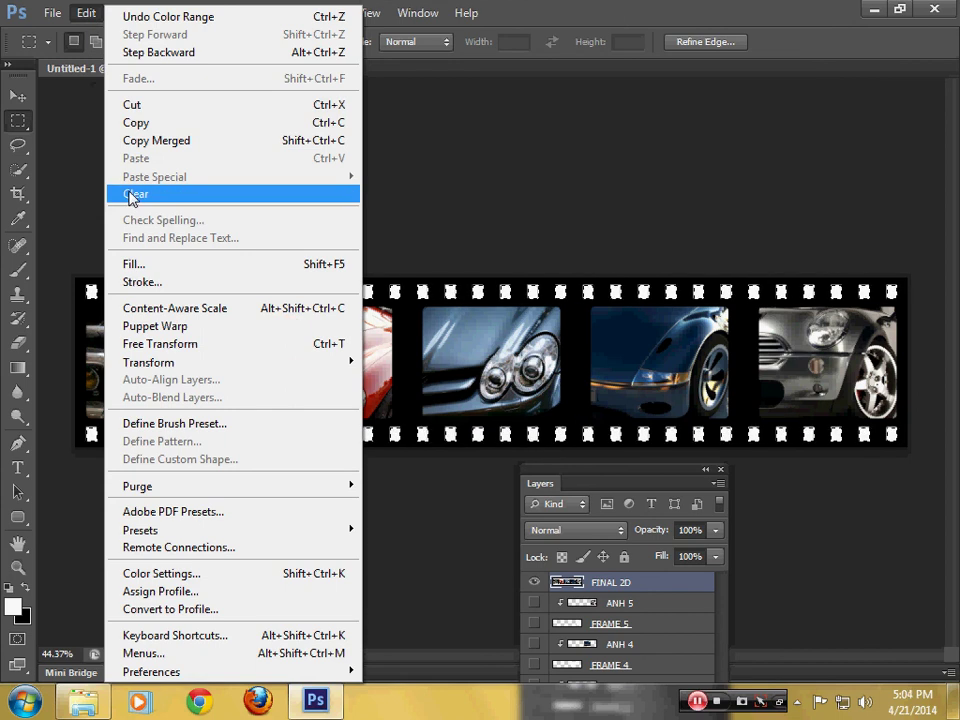
pyautogui.click(133, 195)
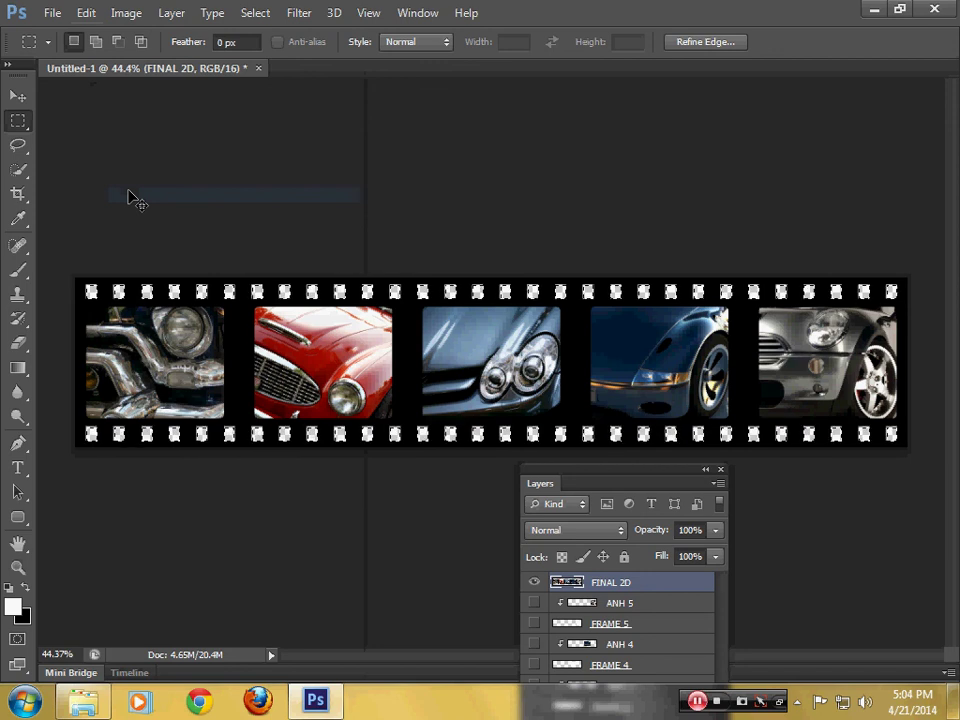
pyautogui.hotkey('ctrl', 'd')
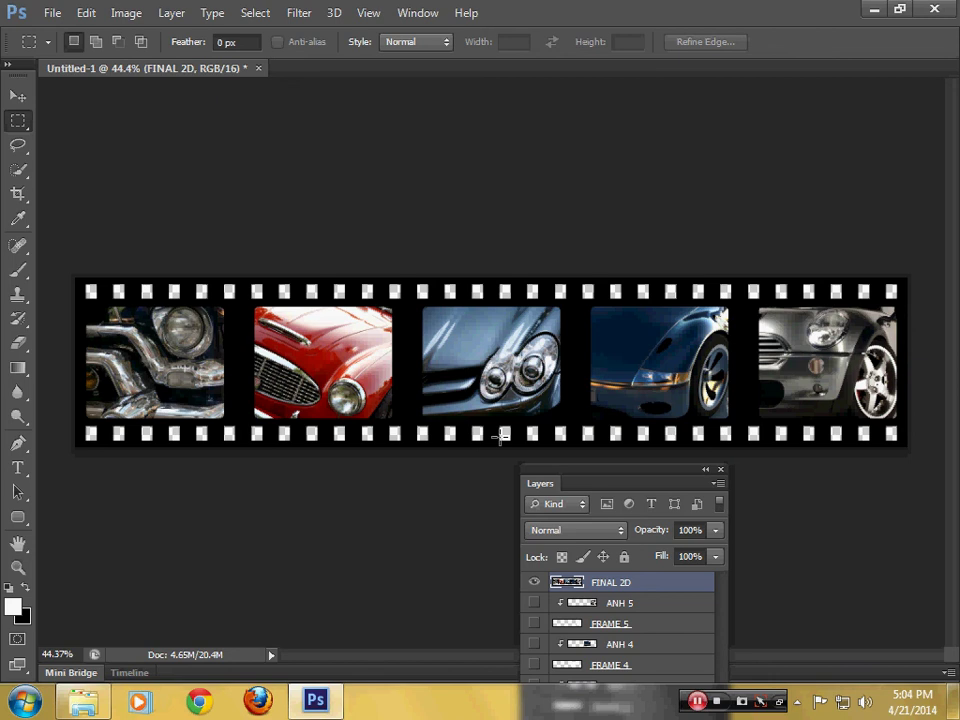
# - Save the document to the Desktop as FRAME 2D.psd, keeping maximum compatibility
pyautogui.click(48, 18)
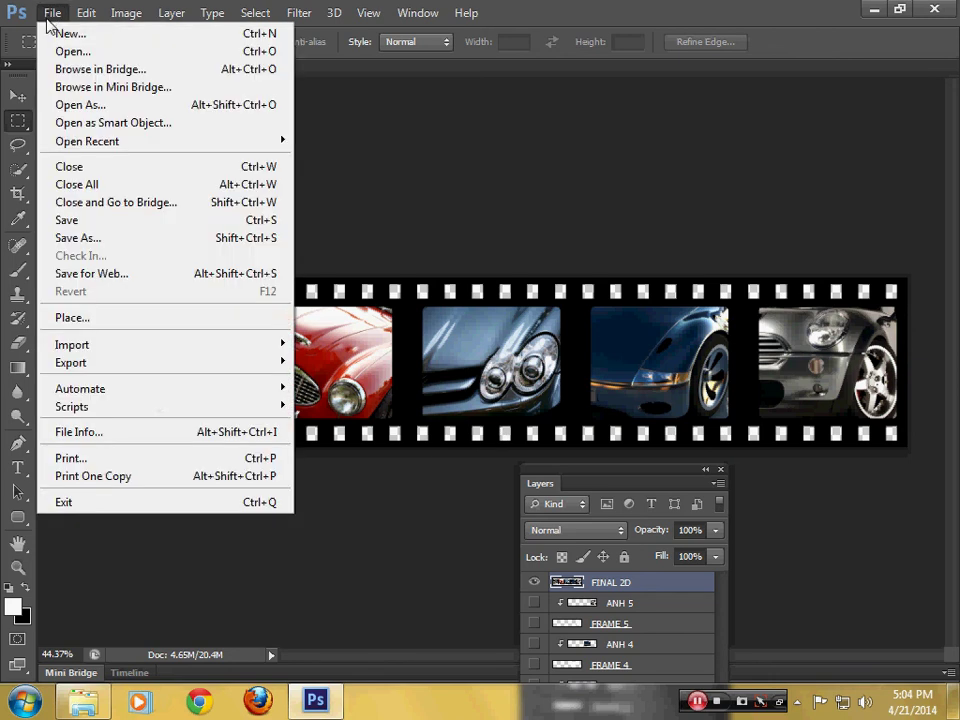
pyautogui.click(68, 222)
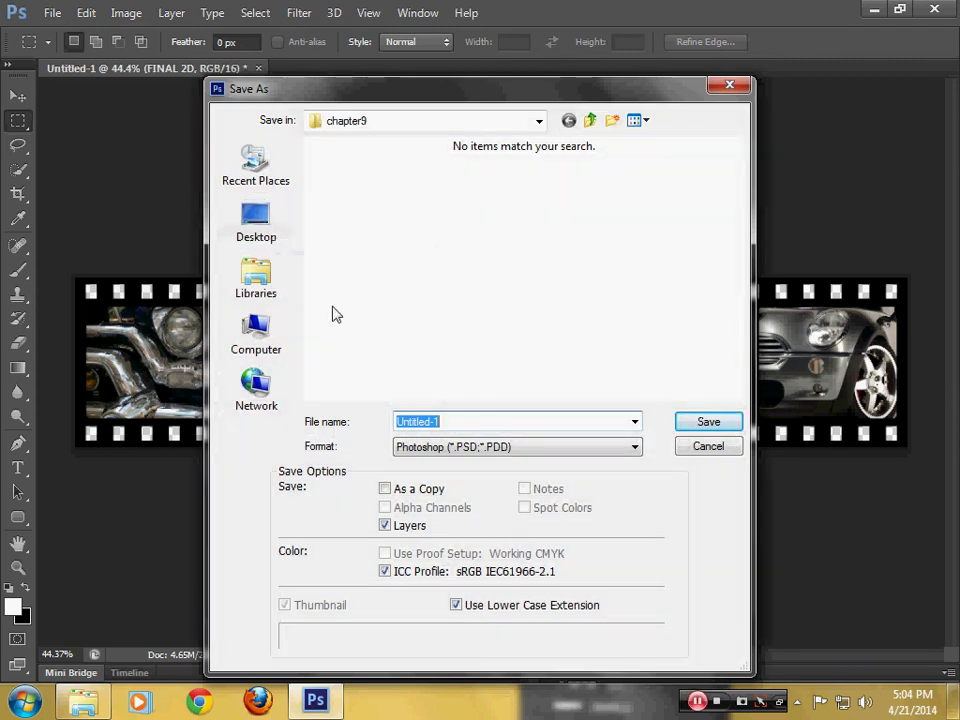
pyautogui.click(258, 222)
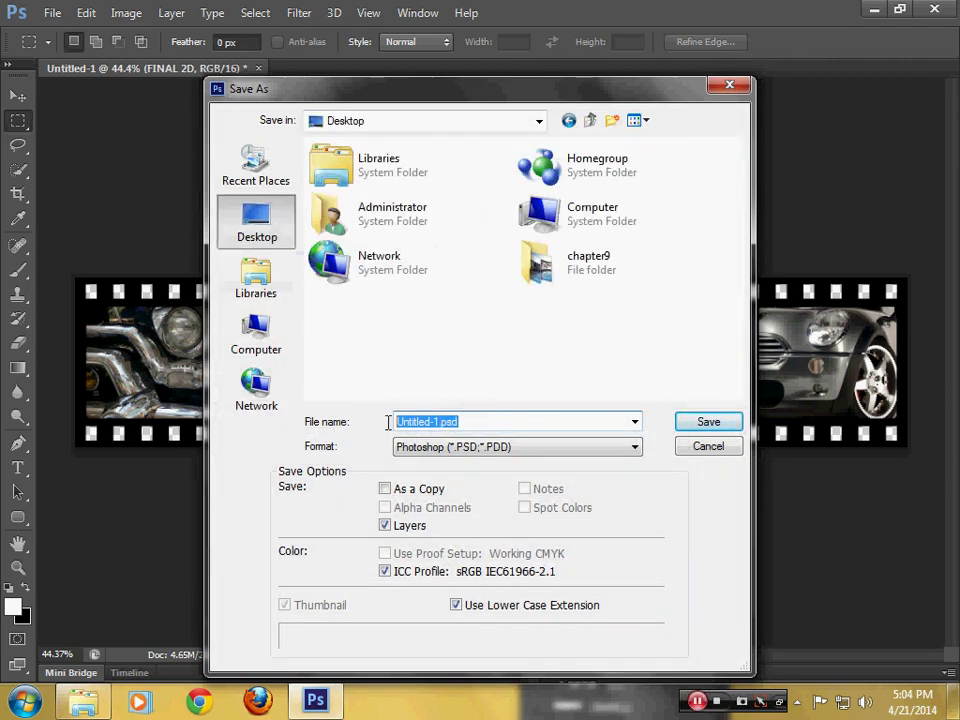
pyautogui.write('FRAME 2D')
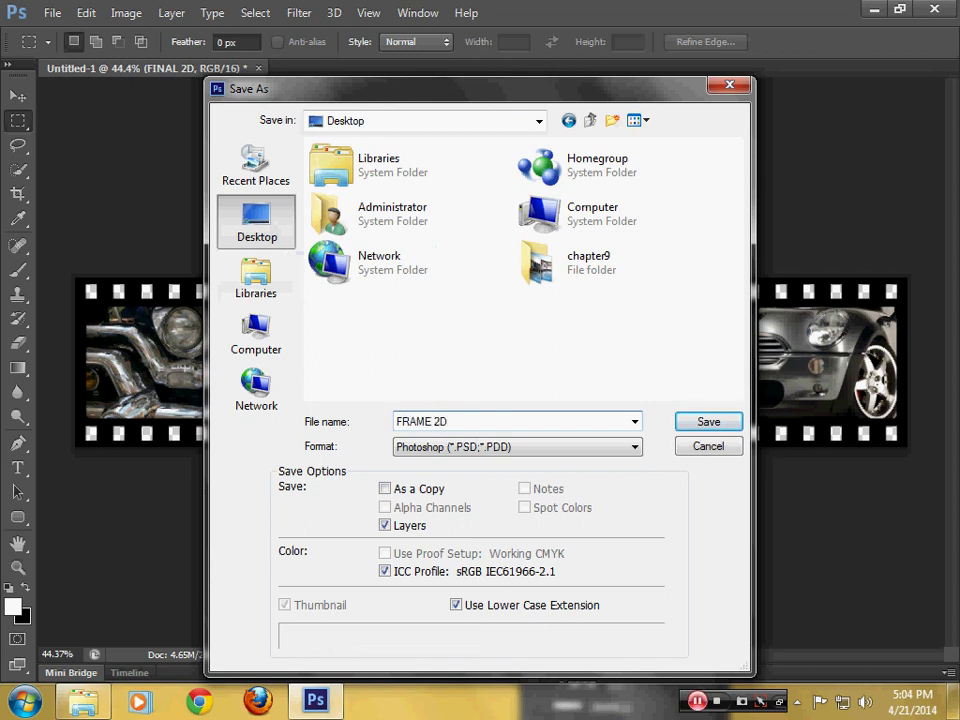
pyautogui.press('Tab')
pyautogui.click(705, 422)
pyautogui.click(300, 327)
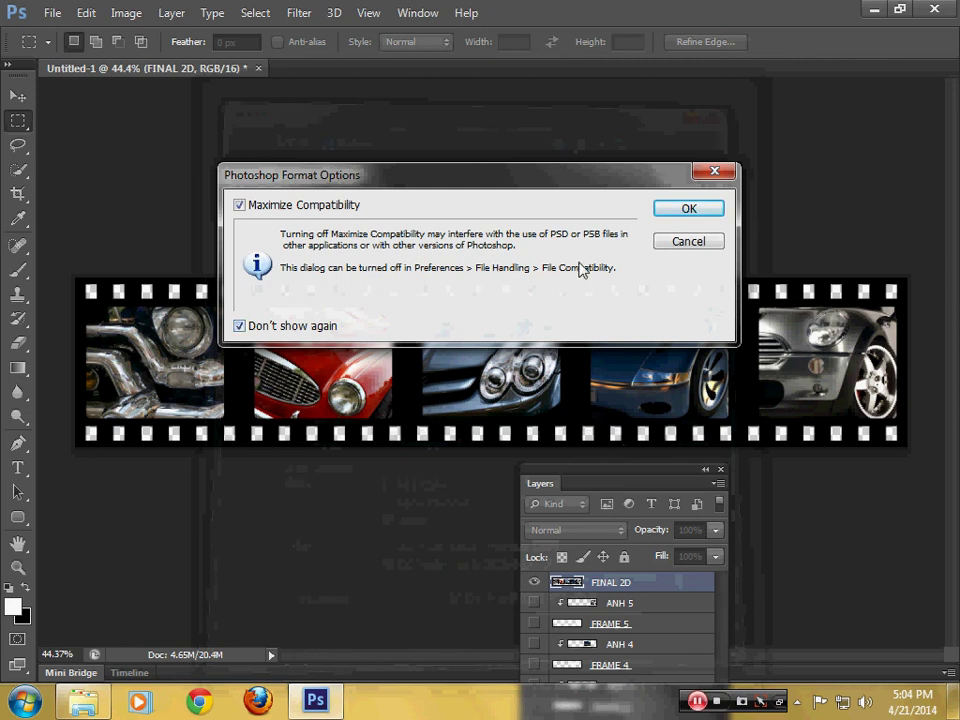
pyautogui.click(689, 208)
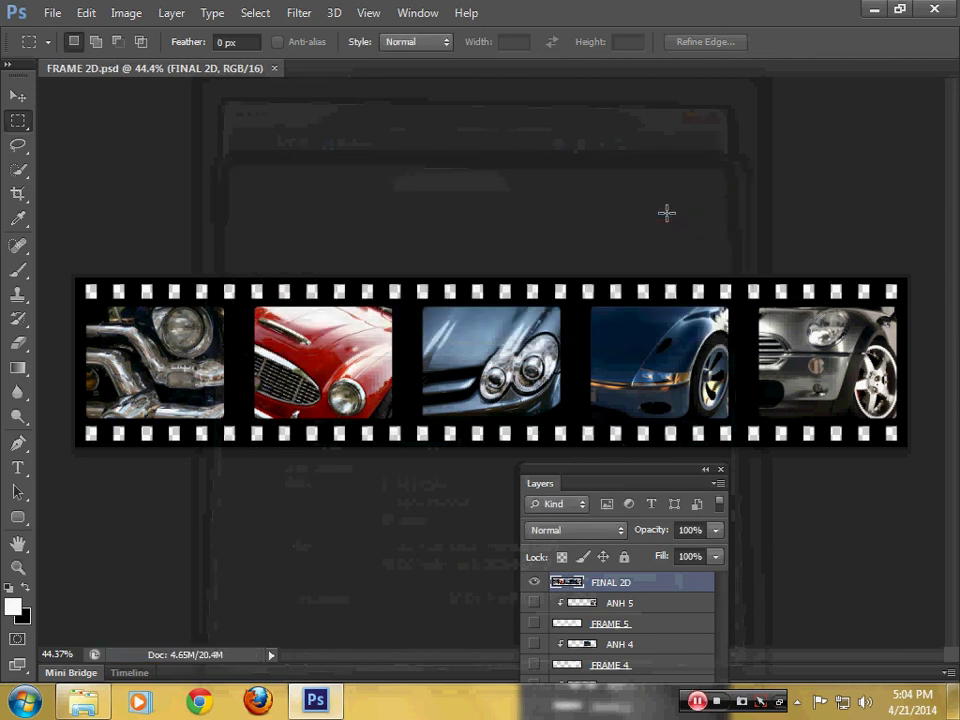